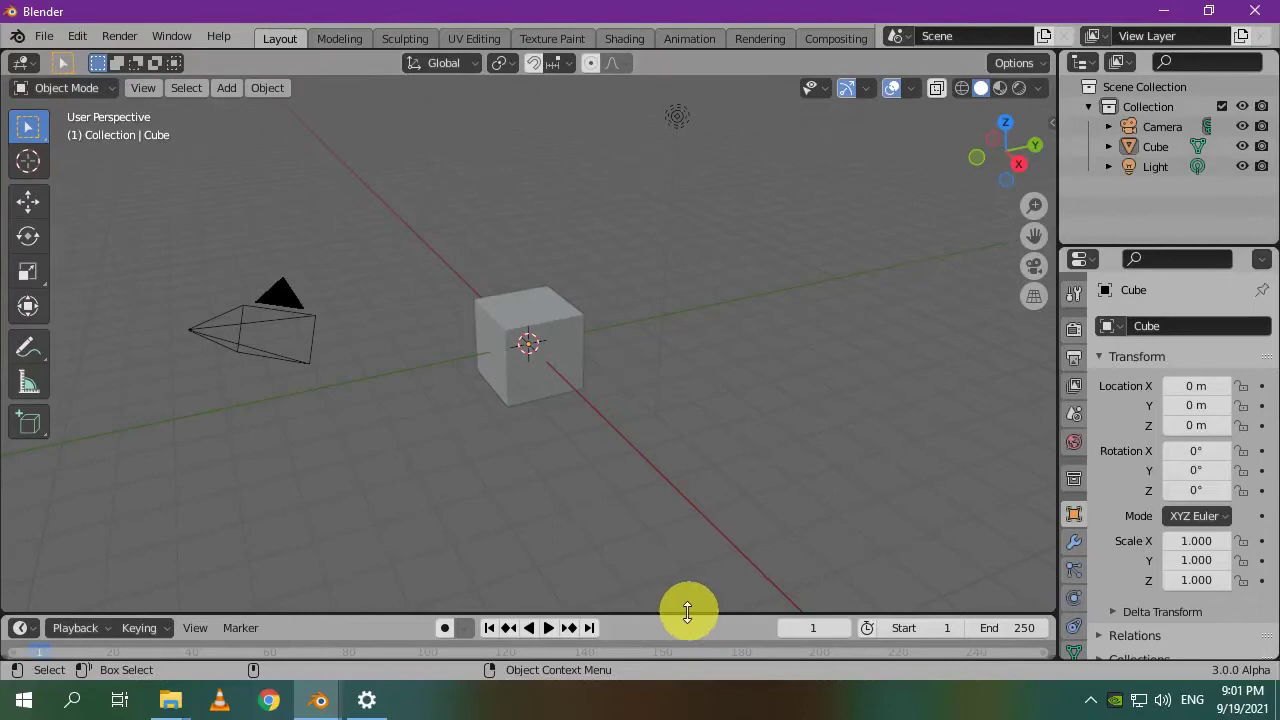
Enlarge and split the timeline, making the lower area a Geometry Node Editor.
{"action": "left_click_drag", "start_coordinate": [680, 610], "coordinate": [718, 293]}
{"action": "right_click", "coordinate": [1057, 393]}
{"action": "left_click", "coordinate": [1057, 393]}
{"action": "left_click", "coordinate": [15, 400]}
{"action": "left_click", "coordinate": [18, 400]}
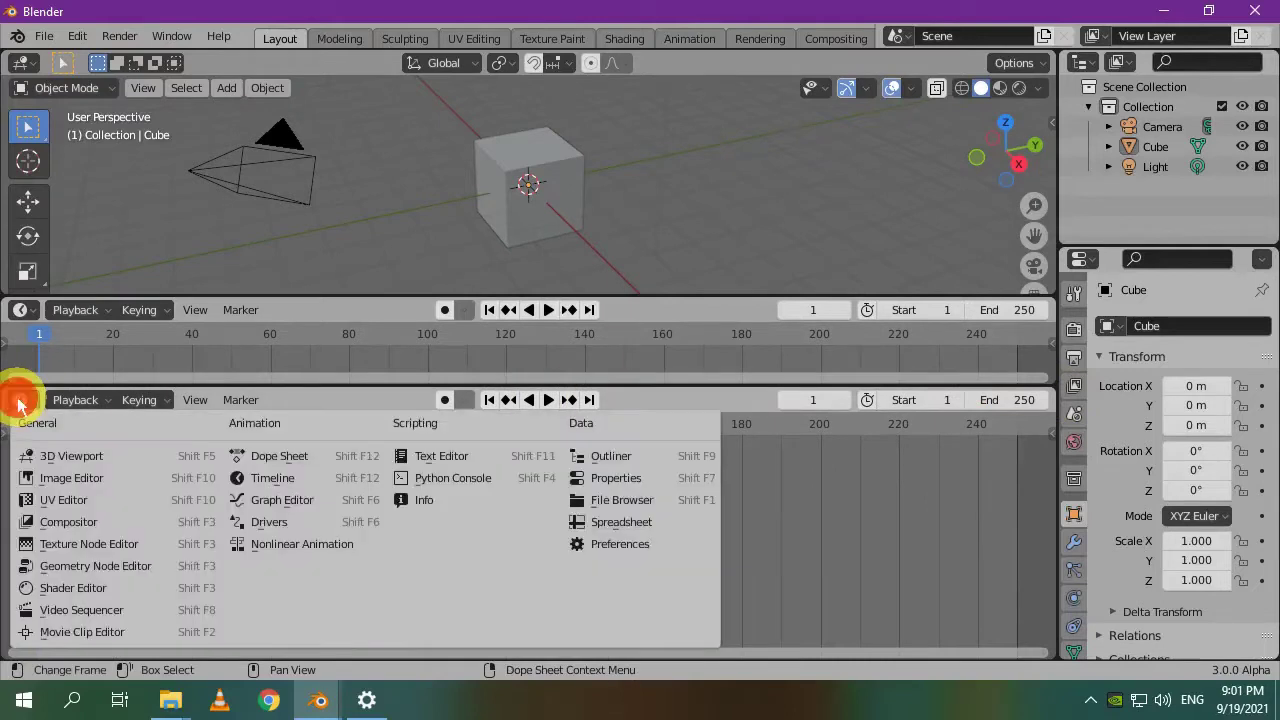
{"action": "left_click", "coordinate": [137, 563]}
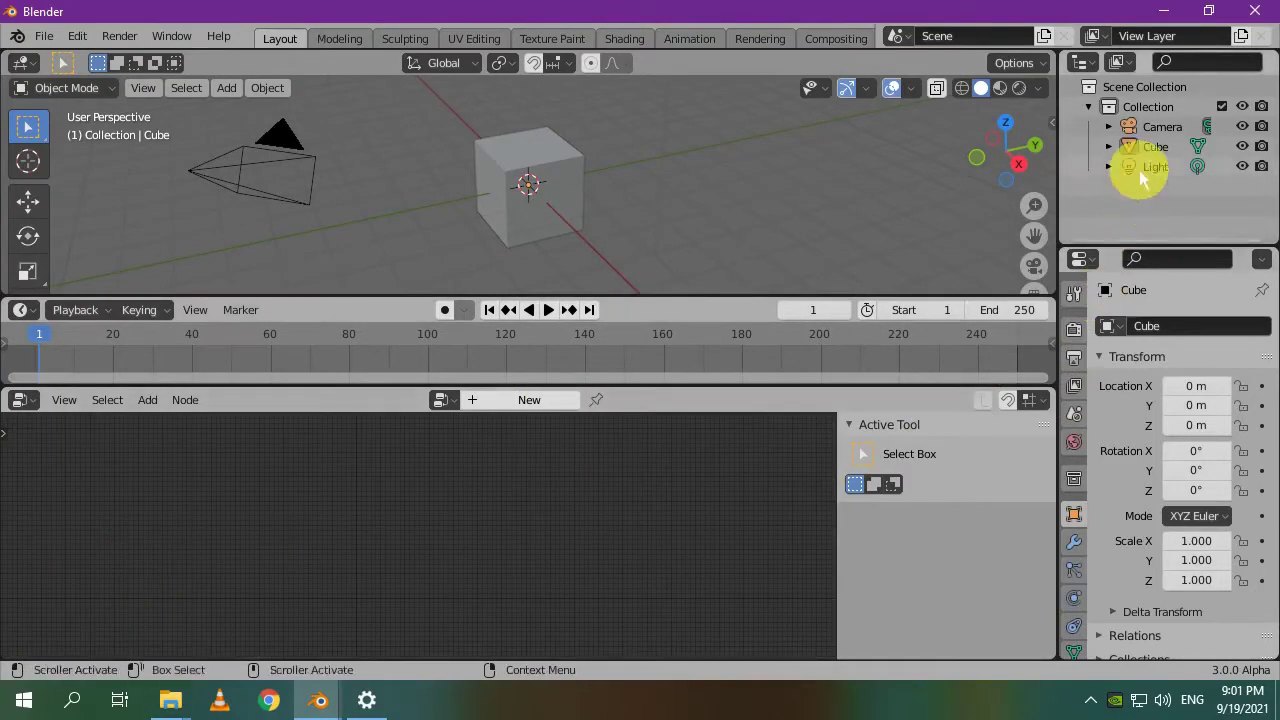
Rename the cube to 'Geo' and create a new Geometry Nodes tree for it.
{"action": "left_click", "coordinate": [570, 210]}
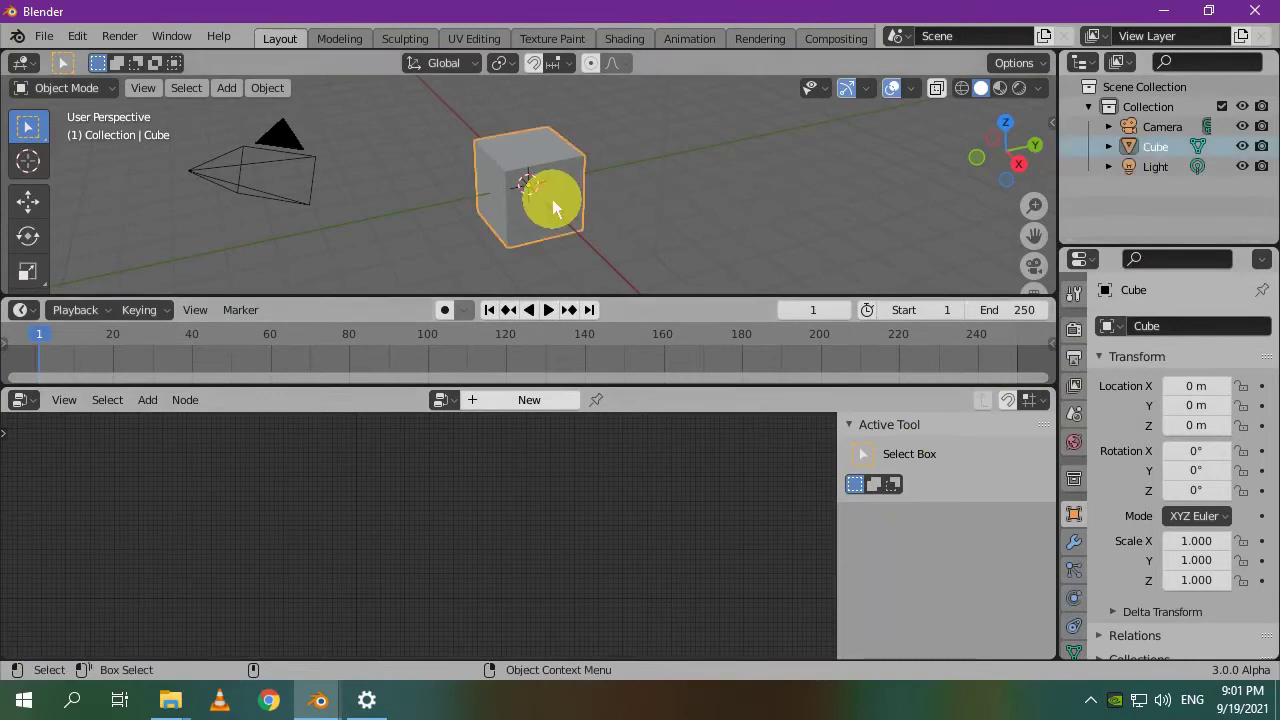
{"action": "double_click", "coordinate": [1157, 147]}
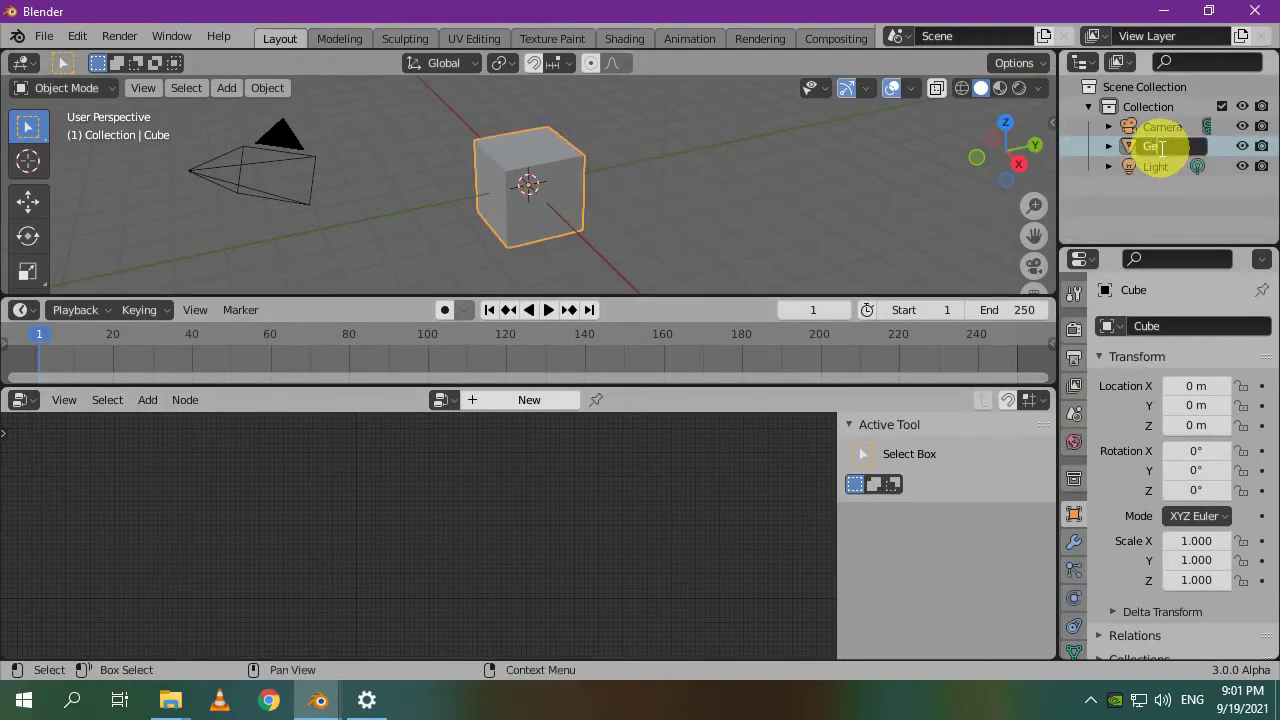
{"action": "key", "text": "Return"}
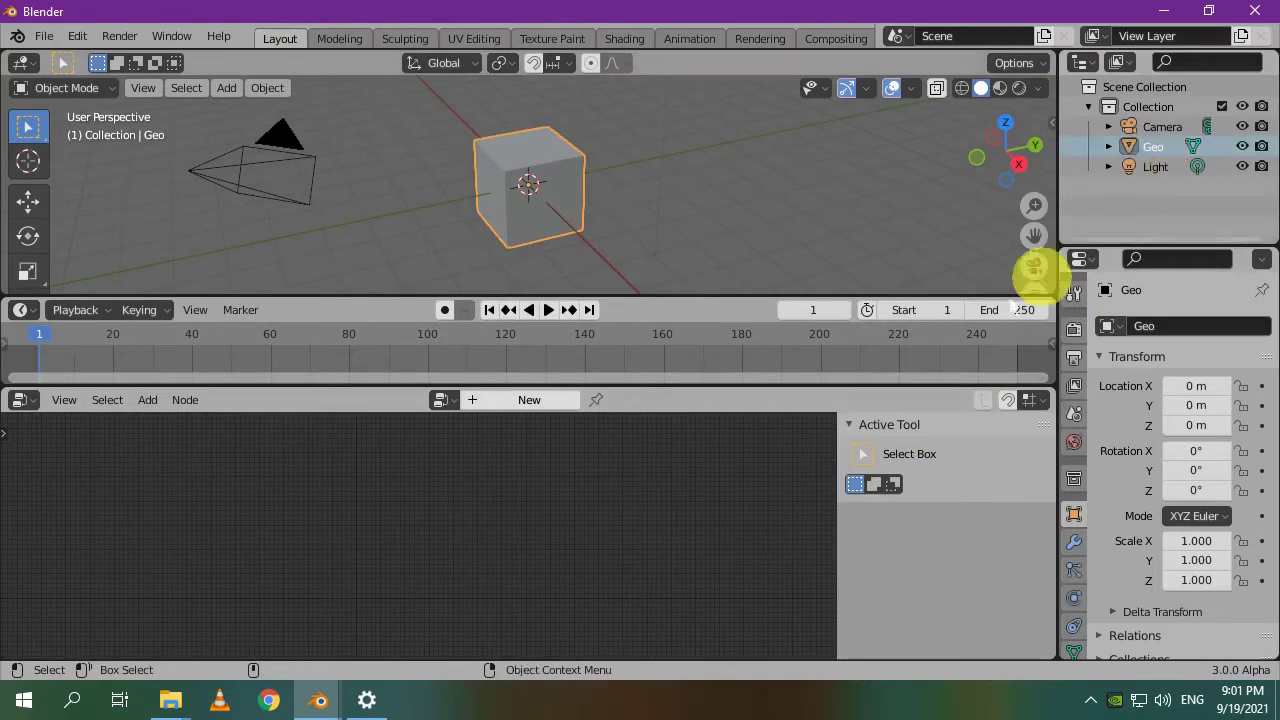
{"action": "left_click", "coordinate": [563, 398]}
Delete the Group Input node from Geo's node tree.
{"action": "scroll", "coordinate": [452, 581], "scroll_direction": "up", "scroll_amount": 5}
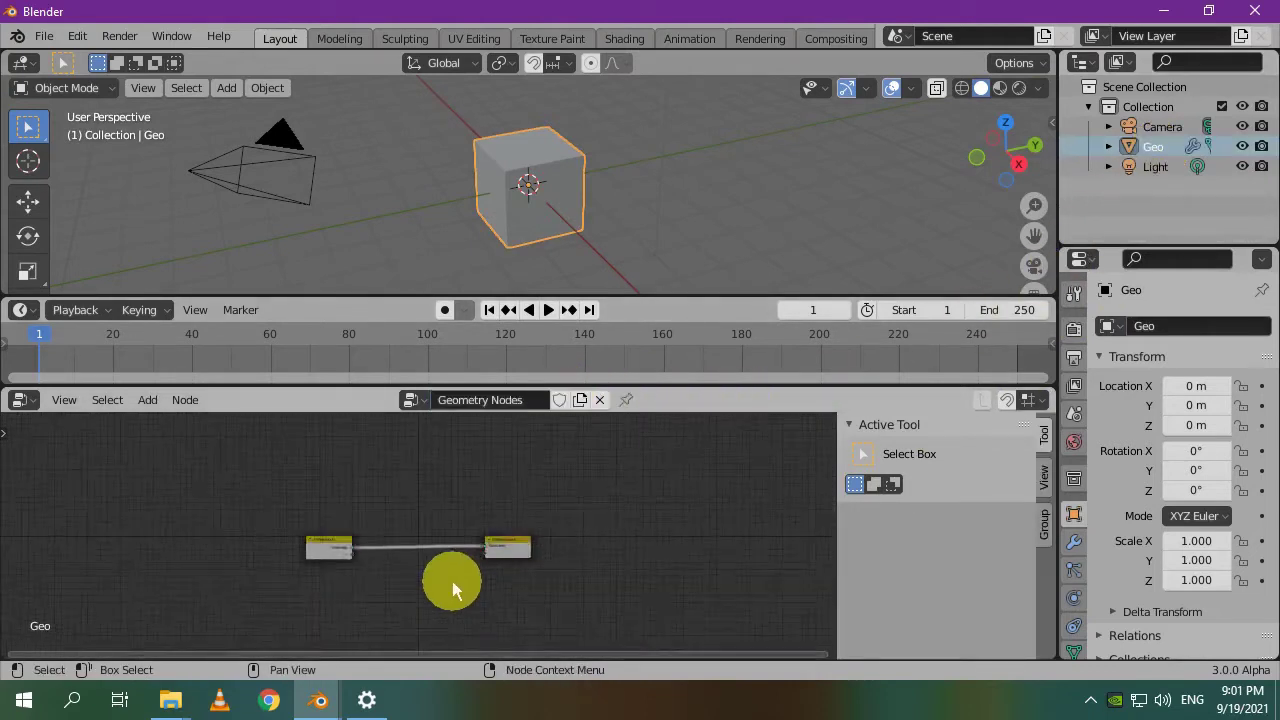
{"action": "left_click", "coordinate": [251, 500]}
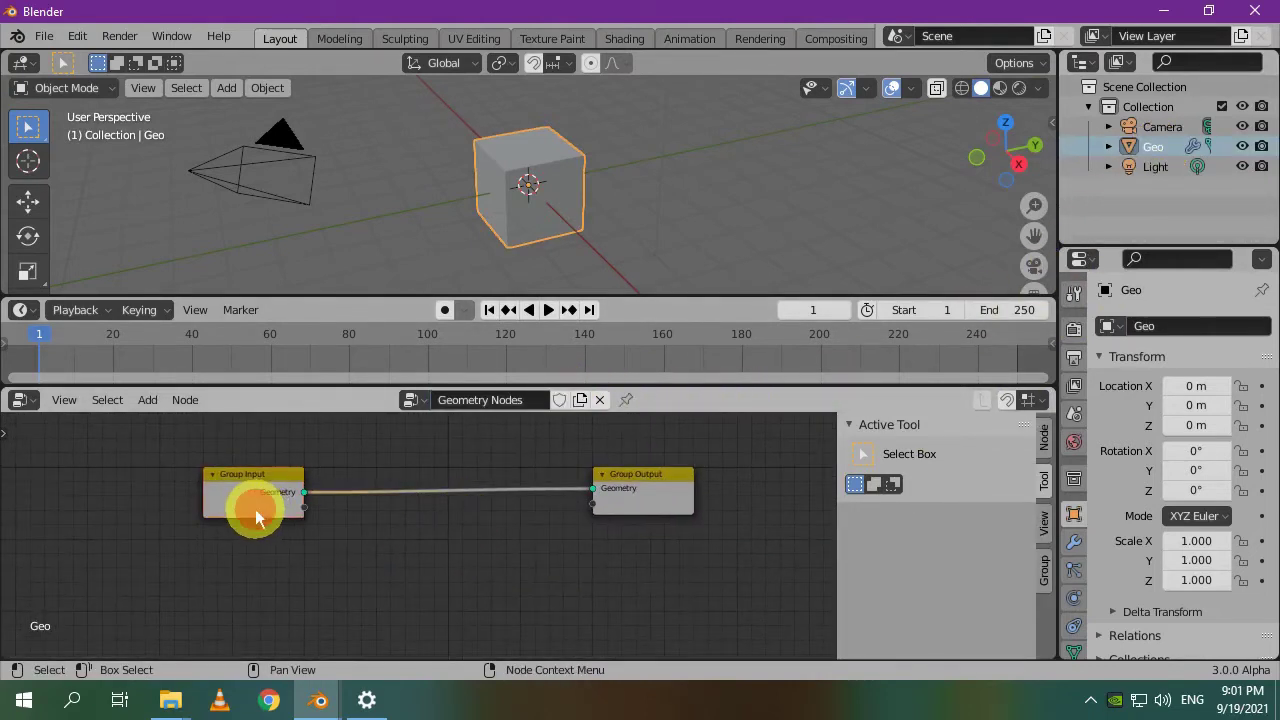
{"action": "key", "text": "x"}
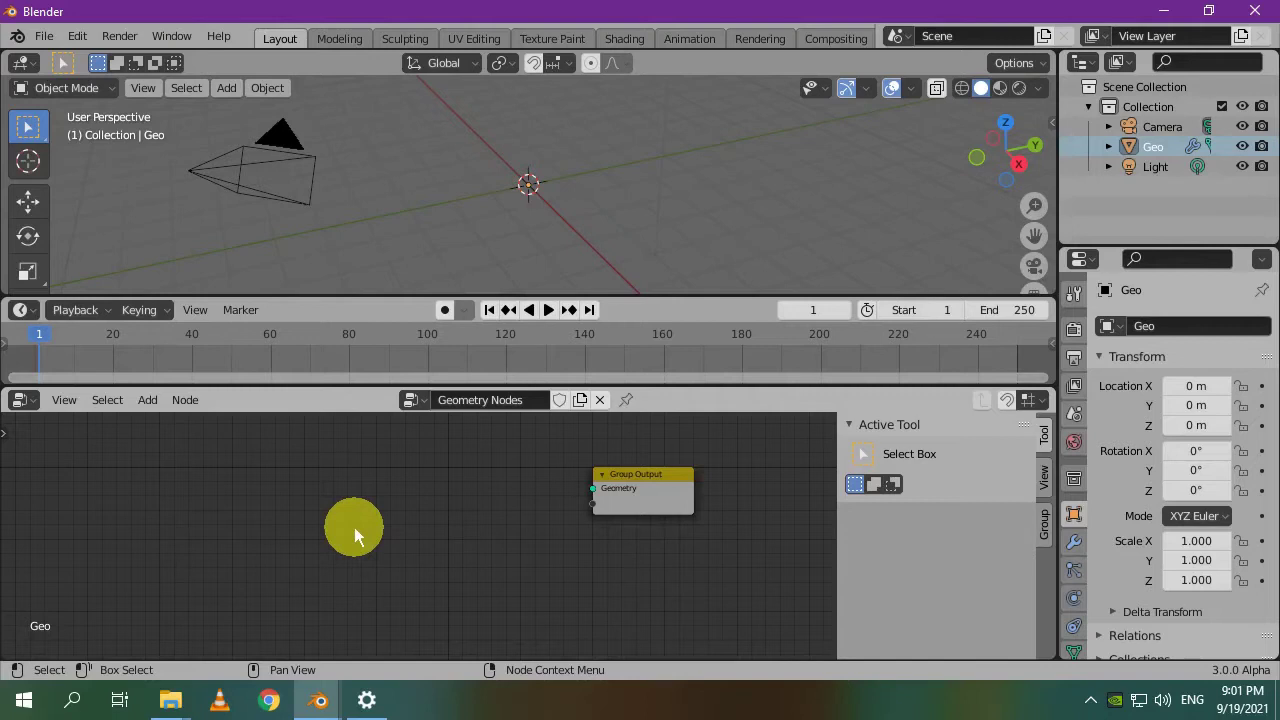
Add a Star curve primitive node and connect its Curve to the Group Output Geometry.
{"action": "key", "text": "shift+a"}
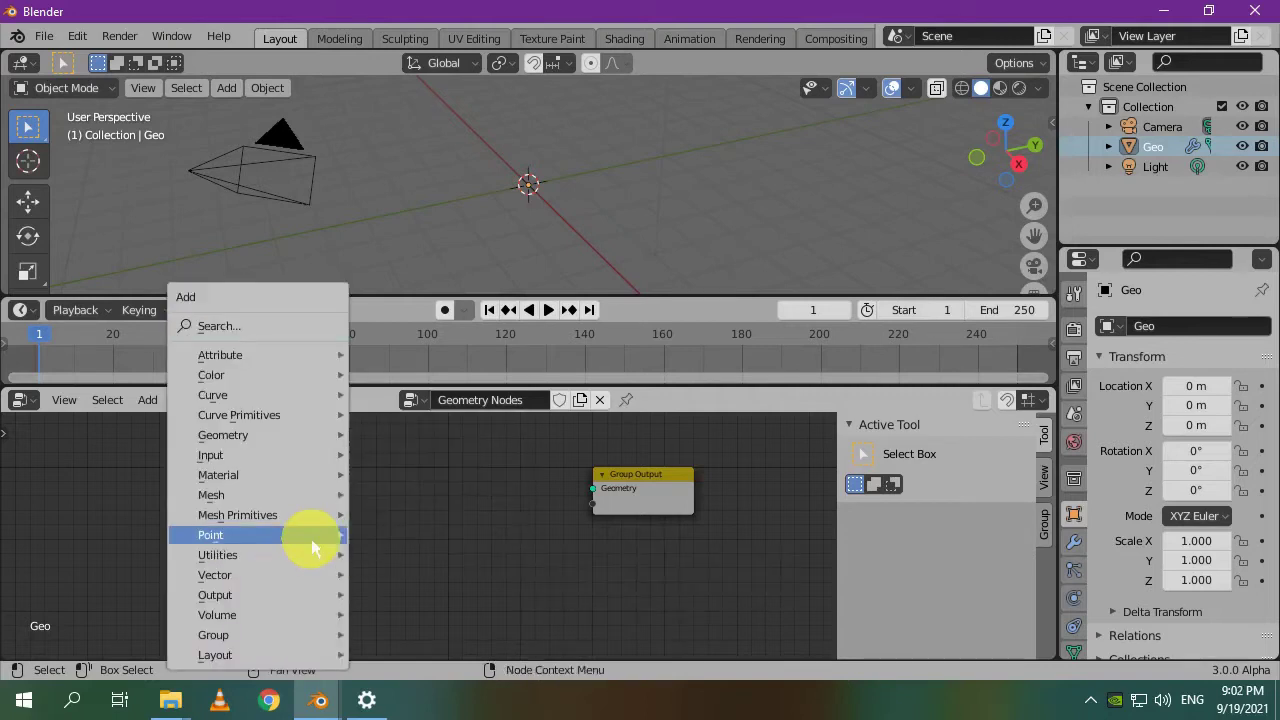
{"action": "mouse_move", "coordinate": [301, 424]}
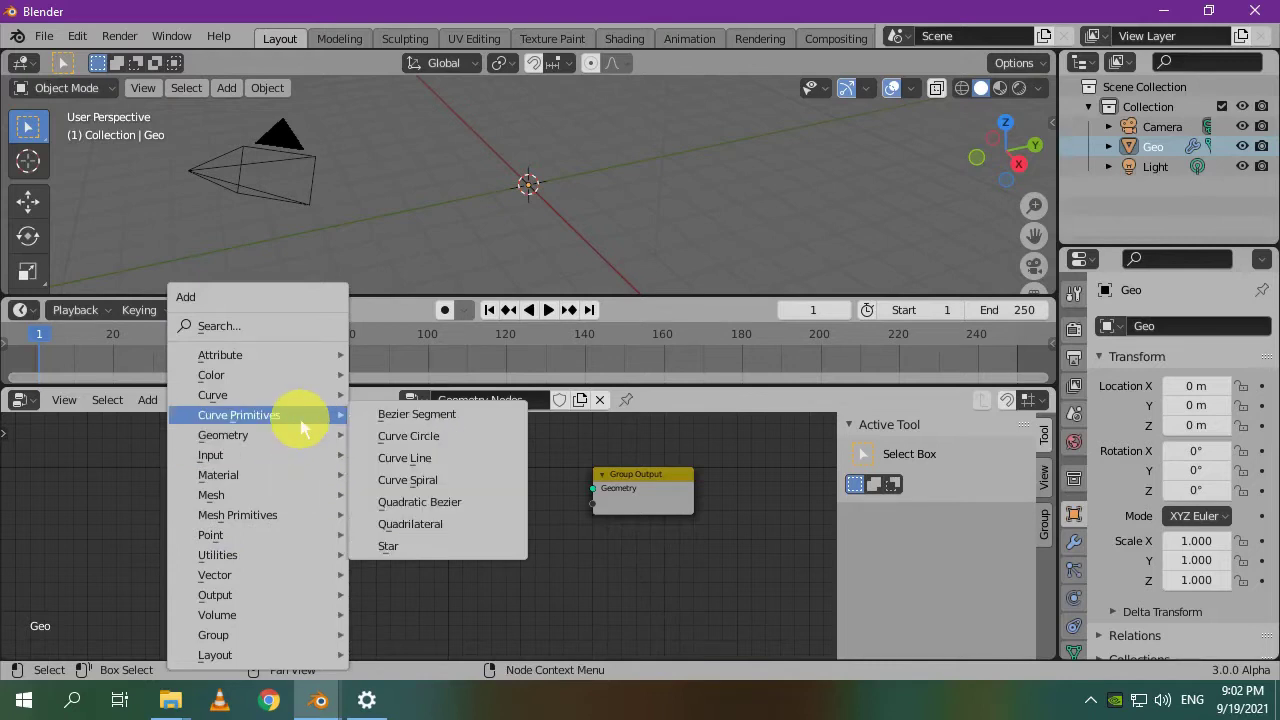
{"action": "left_click", "coordinate": [457, 546]}
{"action": "left_click", "coordinate": [374, 460]}
{"action": "left_click_drag", "start_coordinate": [477, 494], "coordinate": [593, 488]}
{"action": "middle_click_drag", "start_coordinate": [655, 200], "coordinate": [609, 266]}
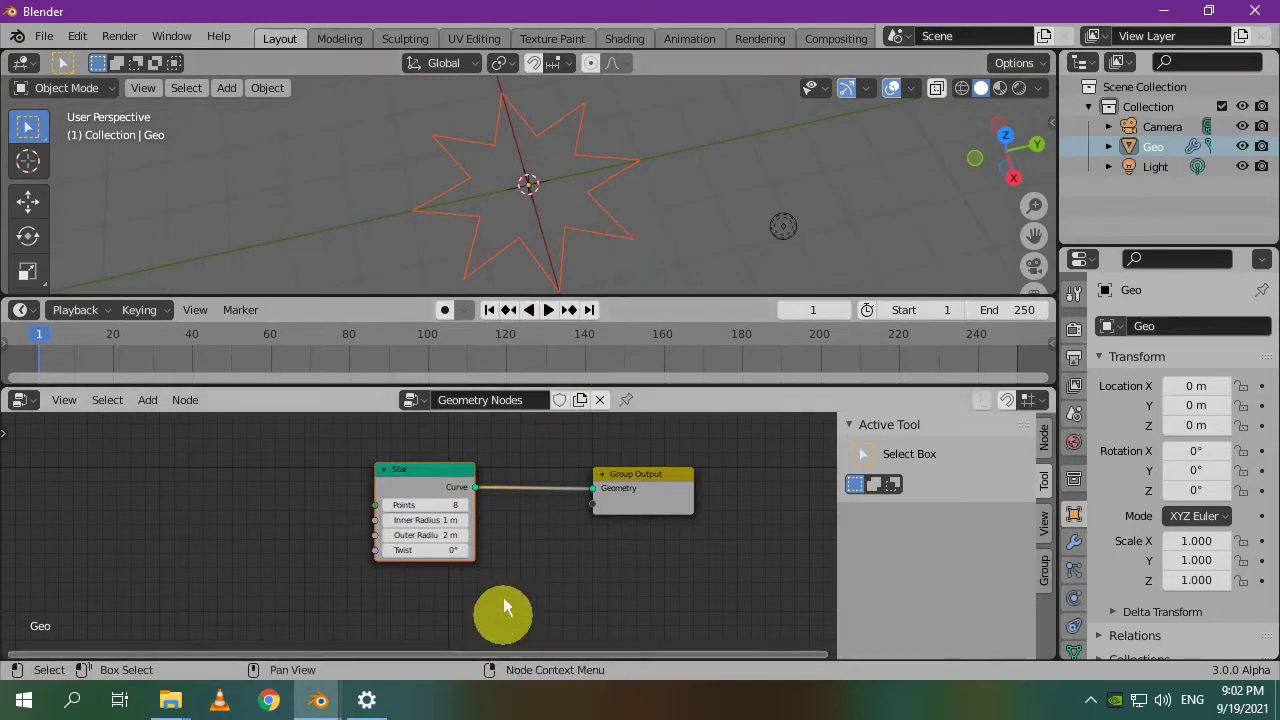
{"action": "scroll", "coordinate": [500, 560], "scroll_direction": "up", "scroll_amount": 4}
{"action": "scroll", "coordinate": [451, 485], "scroll_direction": "up", "scroll_amount": 2}
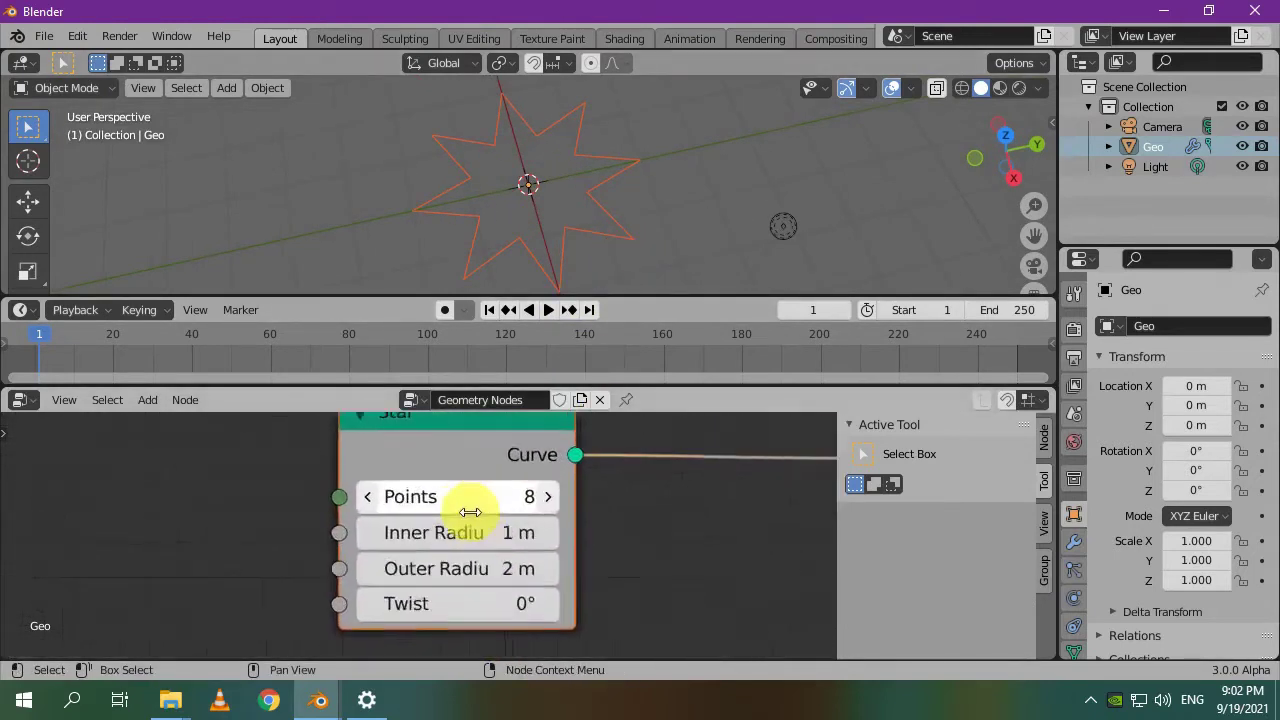
{"action": "left_click", "coordinate": [497, 487]}
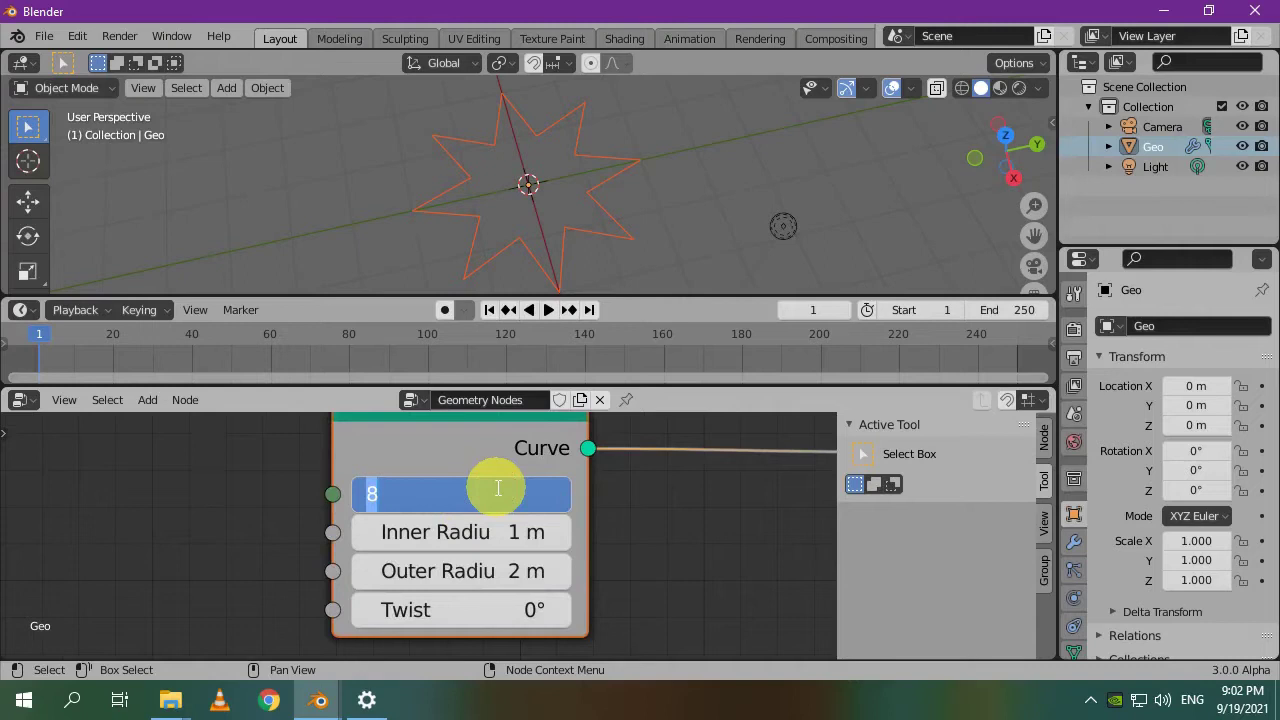
{"action": "key", "text": "Return"}
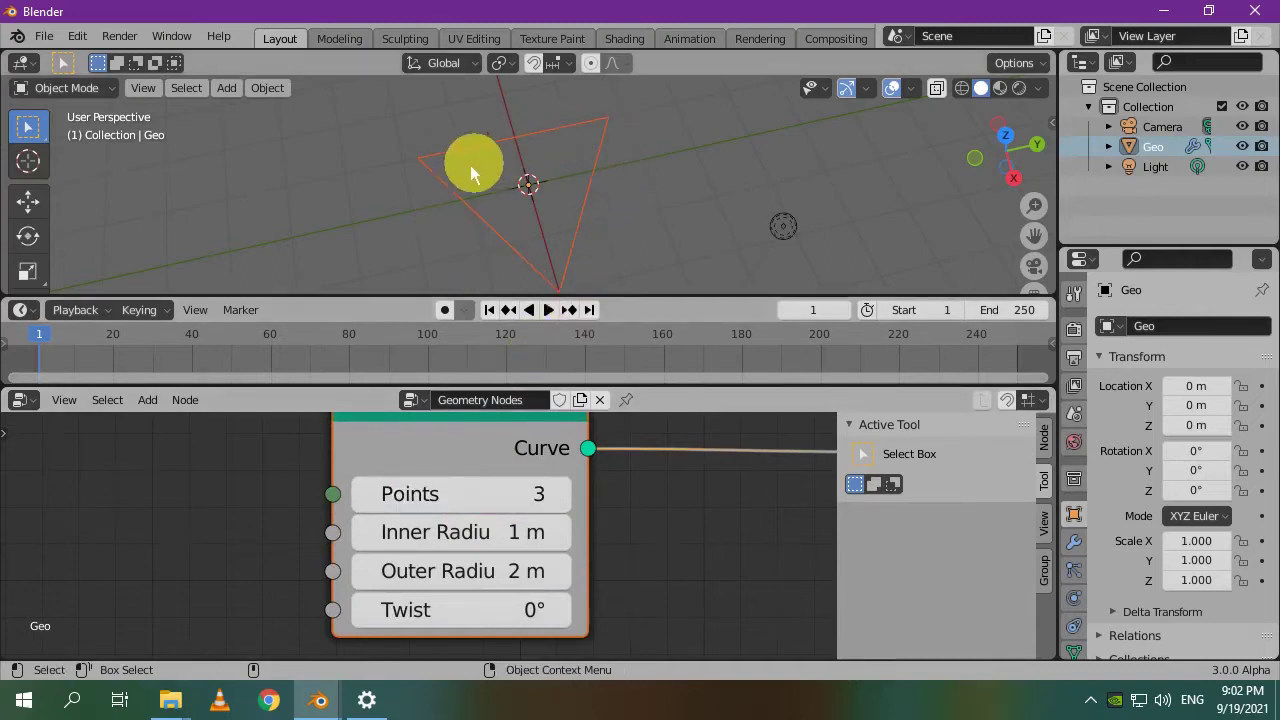
{"action": "left_click", "coordinate": [562, 492]}
{"action": "left_click", "coordinate": [562, 492]}
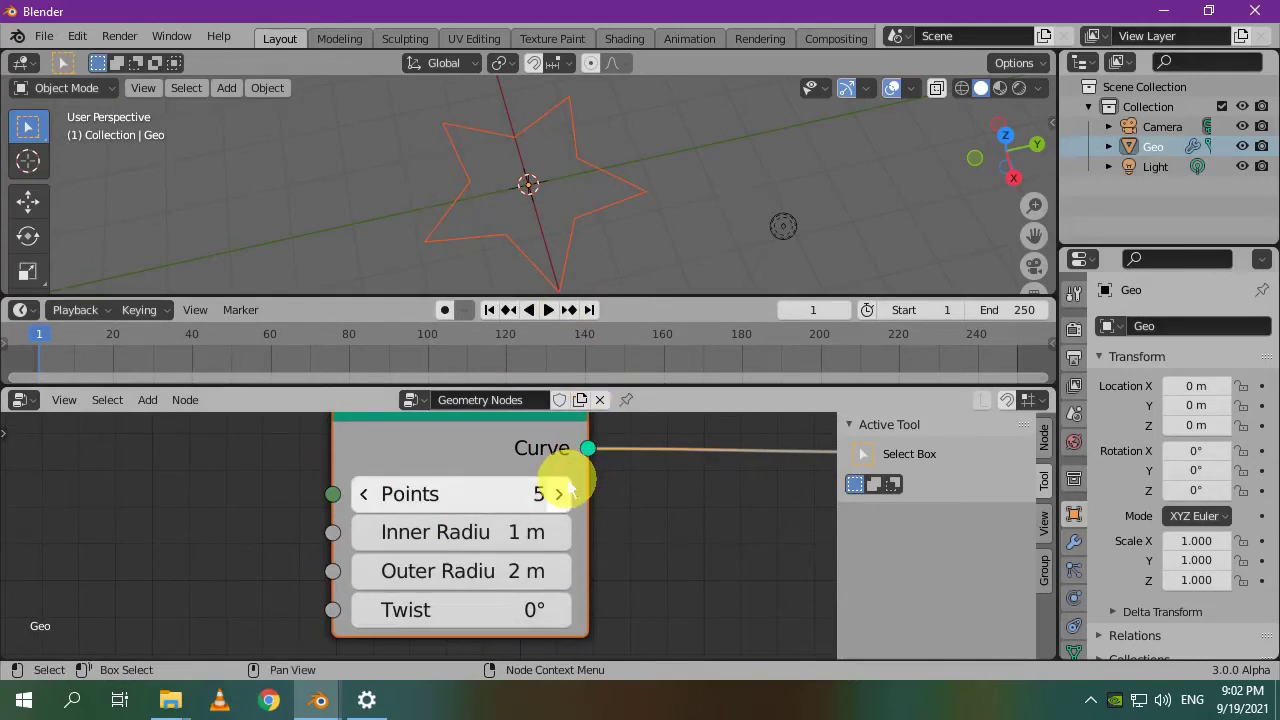
{"action": "left_click", "coordinate": [560, 492]}
{"action": "left_click", "coordinate": [562, 492]}
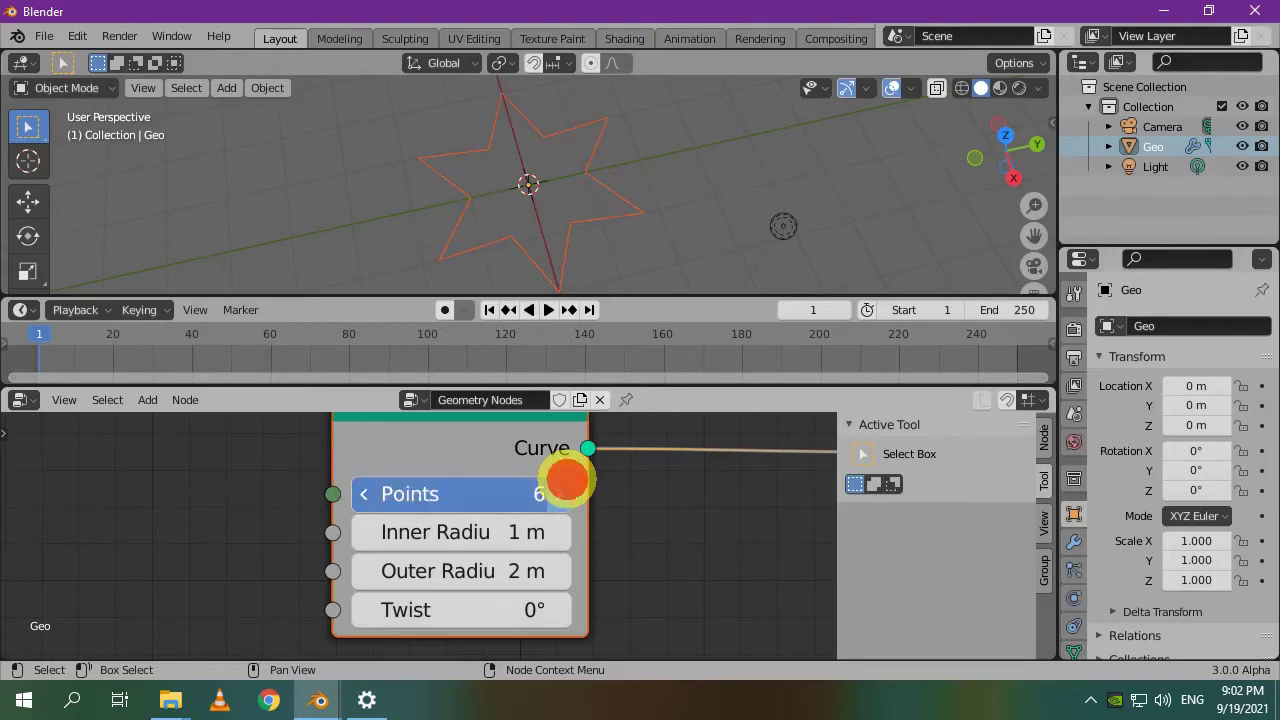
{"action": "left_click", "coordinate": [565, 490]}
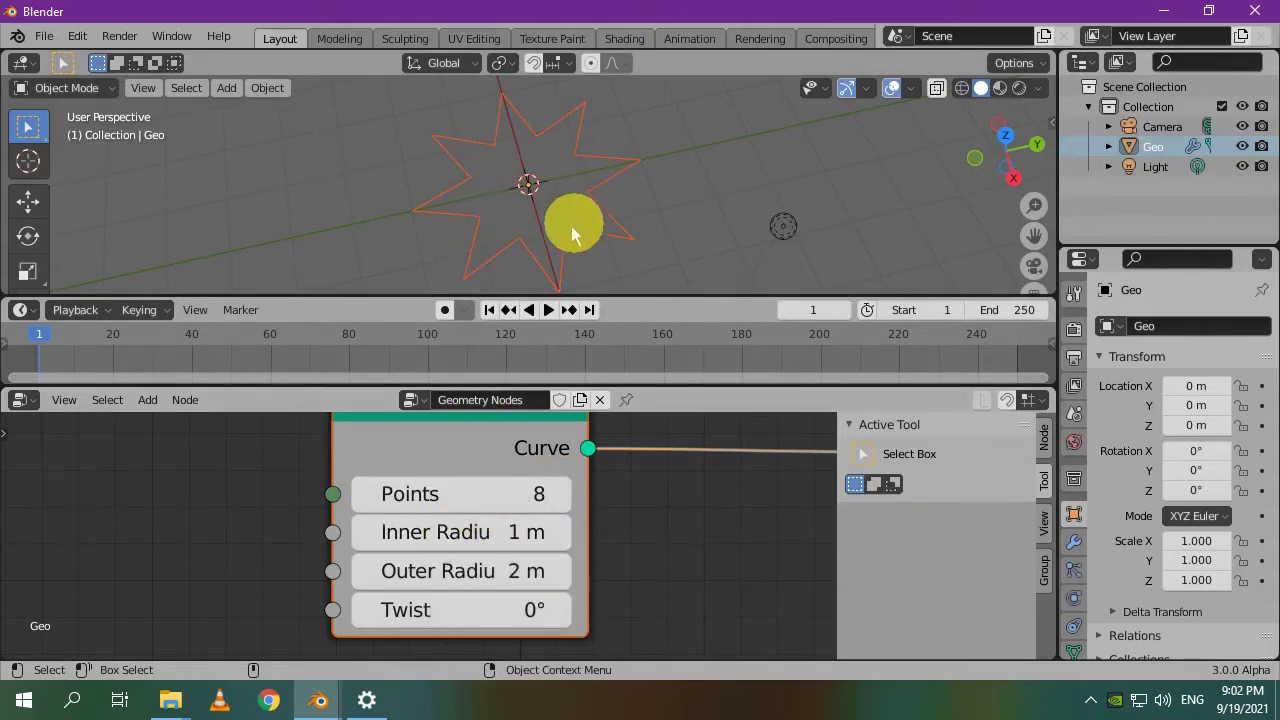
{"action": "left_click_drag", "start_coordinate": [452, 515], "coordinate": [499, 520]}
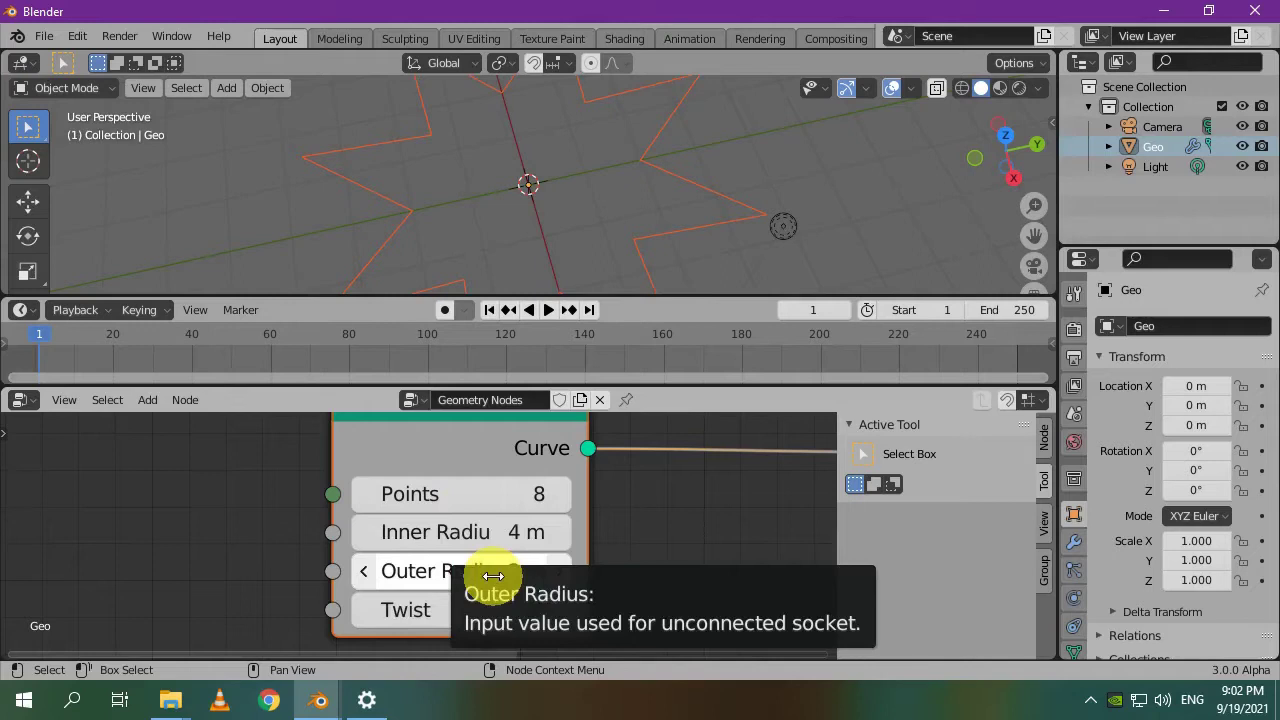
{"action": "left_click", "coordinate": [487, 543]}
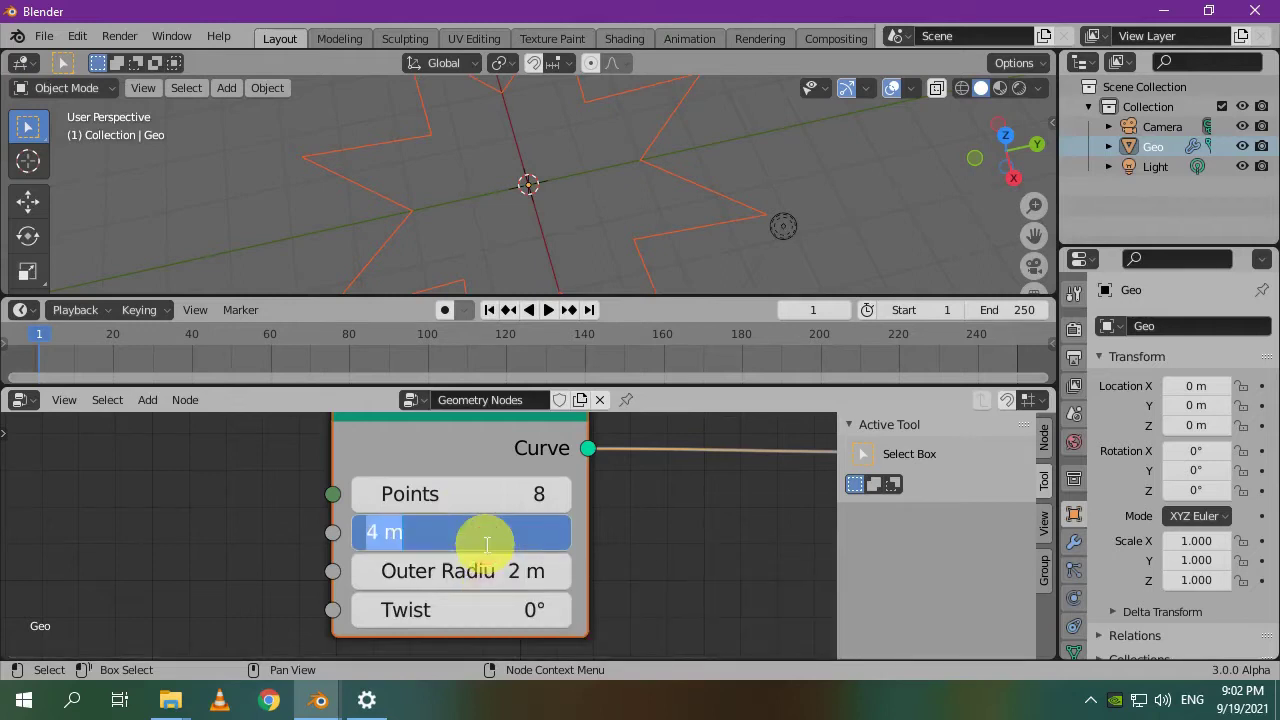
{"action": "key", "text": "Return"}
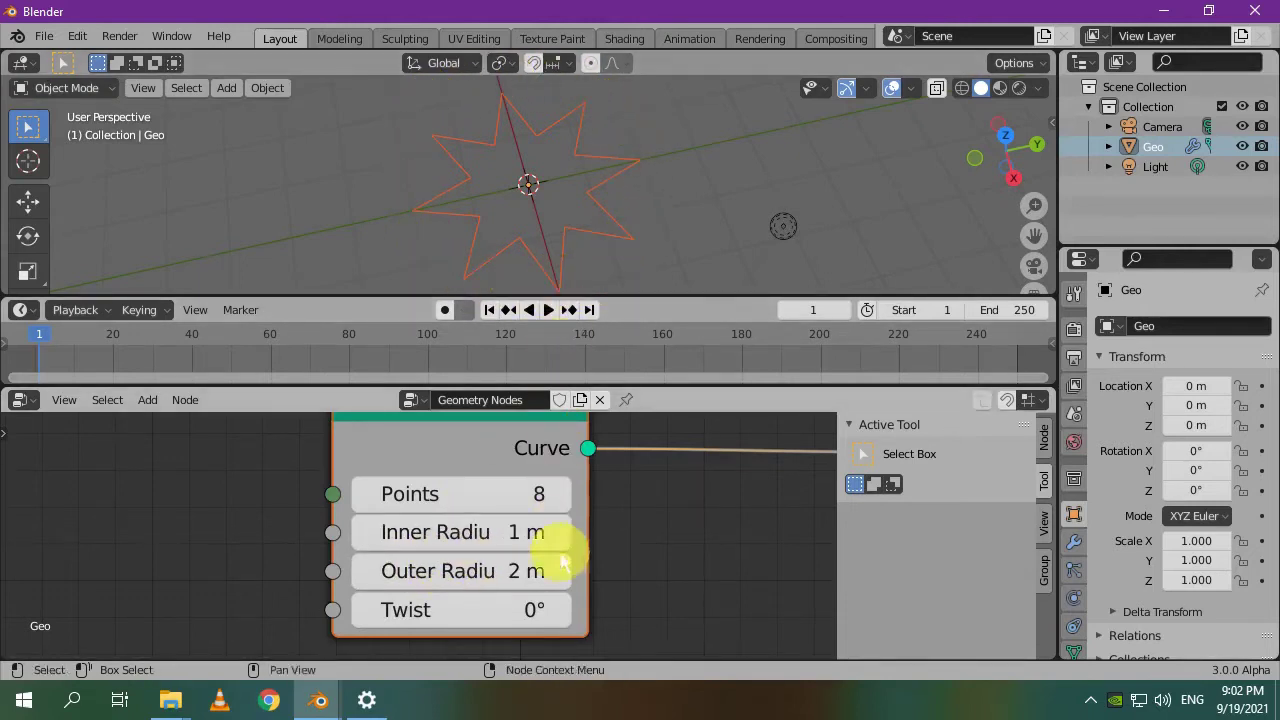
{"action": "mouse_move", "coordinate": [503, 574]}
{"action": "left_mouse_down"}
{"action": "mouse_move", "coordinate": [574, 574]}
{"action": "mouse_move", "coordinate": [527, 573]}
{"action": "left_mouse_up"}
{"action": "left_click", "coordinate": [489, 571]}
{"action": "key", "text": "BackSpace"}
{"action": "type", "text": "0.5"}
{"action": "key", "text": "Return"}
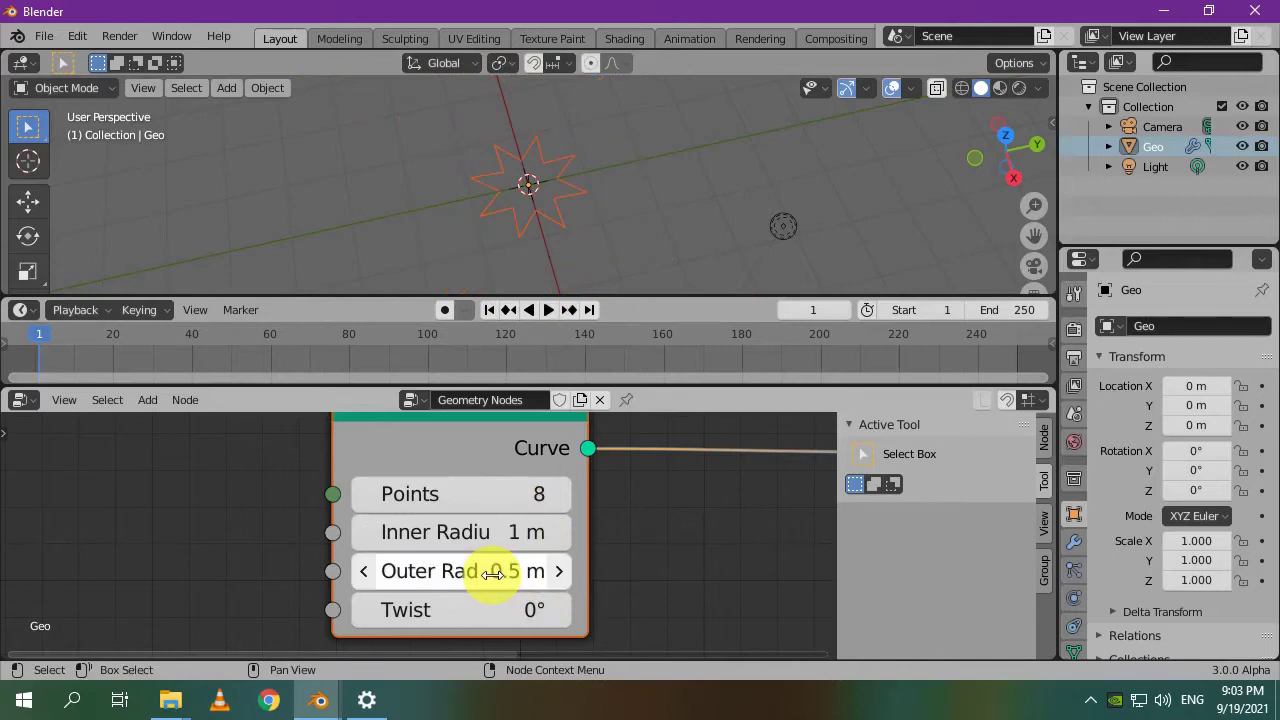
{"action": "mouse_move", "coordinate": [491, 574]}
{"action": "left_mouse_down"}
{"action": "mouse_move", "coordinate": [474, 574]}
{"action": "mouse_move", "coordinate": [502, 570]}
{"action": "mouse_move", "coordinate": [491, 571]}
{"action": "left_mouse_up"}
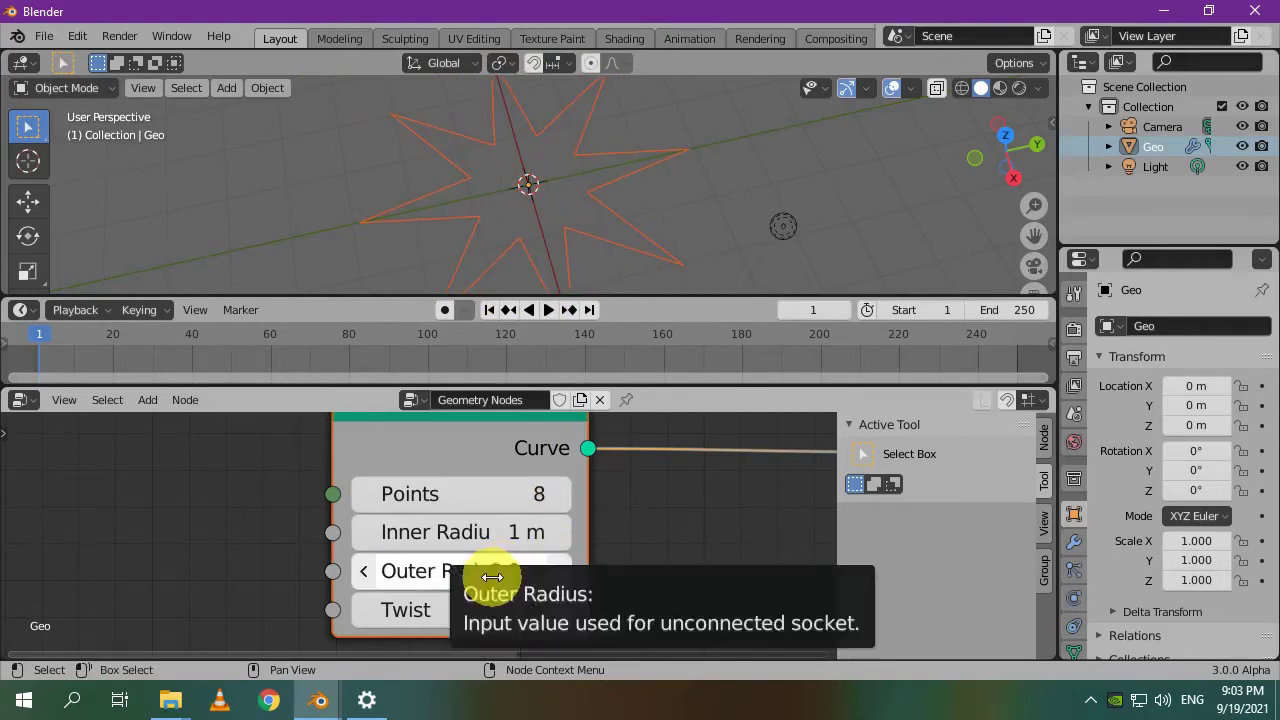
{"action": "left_click", "coordinate": [494, 577]}
{"action": "type", "text": "2"}
{"action": "key", "text": "Return"}
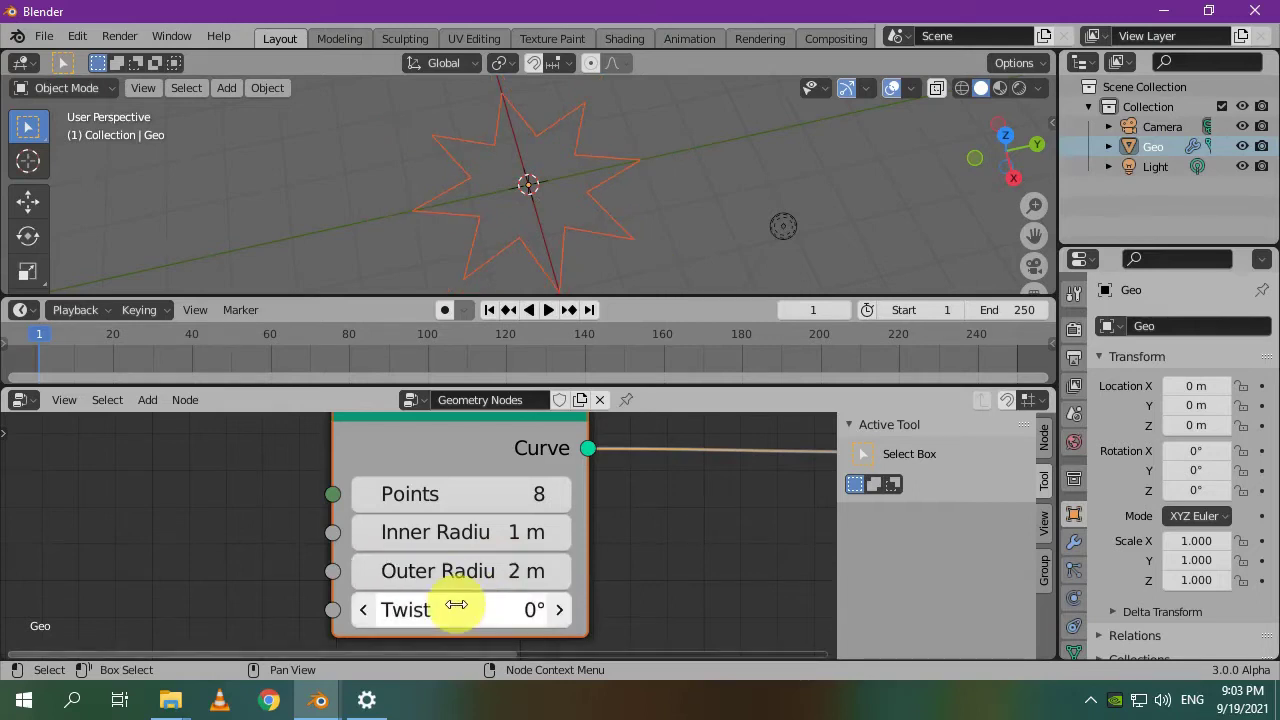
{"action": "left_click_drag", "start_coordinate": [456, 604], "coordinate": [1017, 628]}
{"action": "left_click_drag", "start_coordinate": [400, 623], "coordinate": [492, 634]}
{"action": "left_click", "coordinate": [411, 623]}
{"action": "type", "text": "0"}
{"action": "key", "text": "Return"}
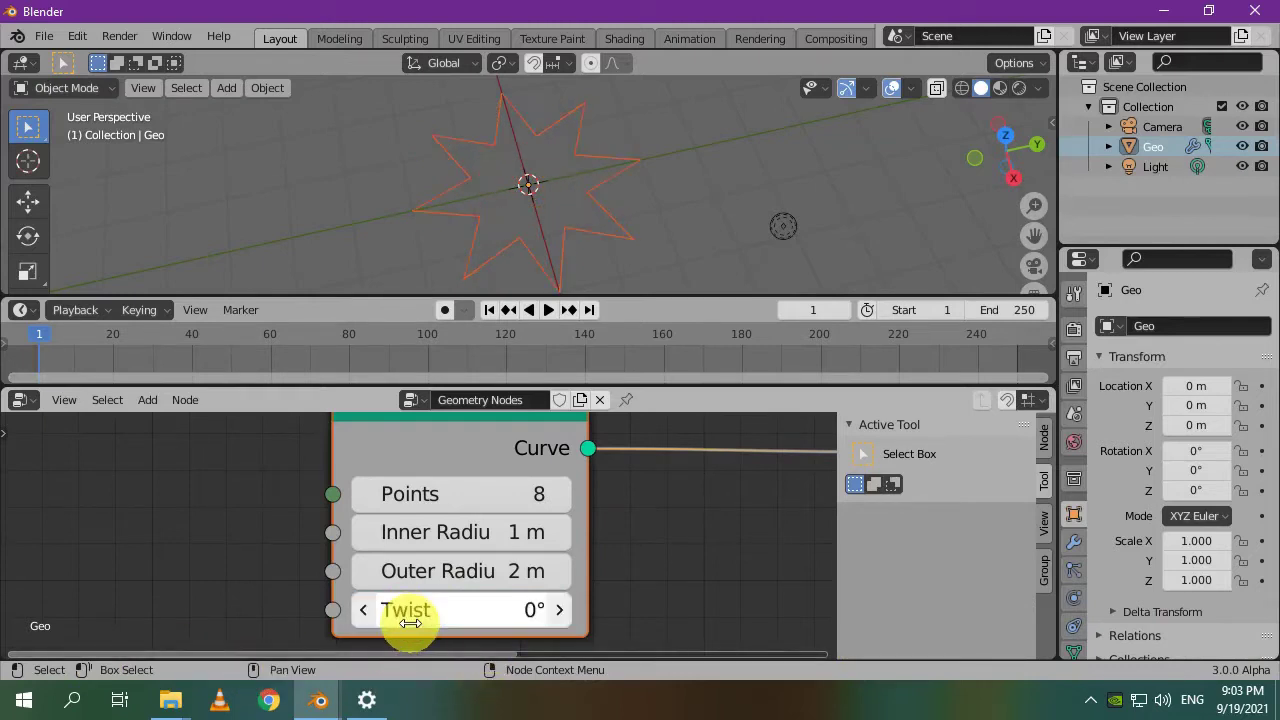
{"action": "scroll", "coordinate": [652, 566], "scroll_direction": "down", "scroll_amount": 2}
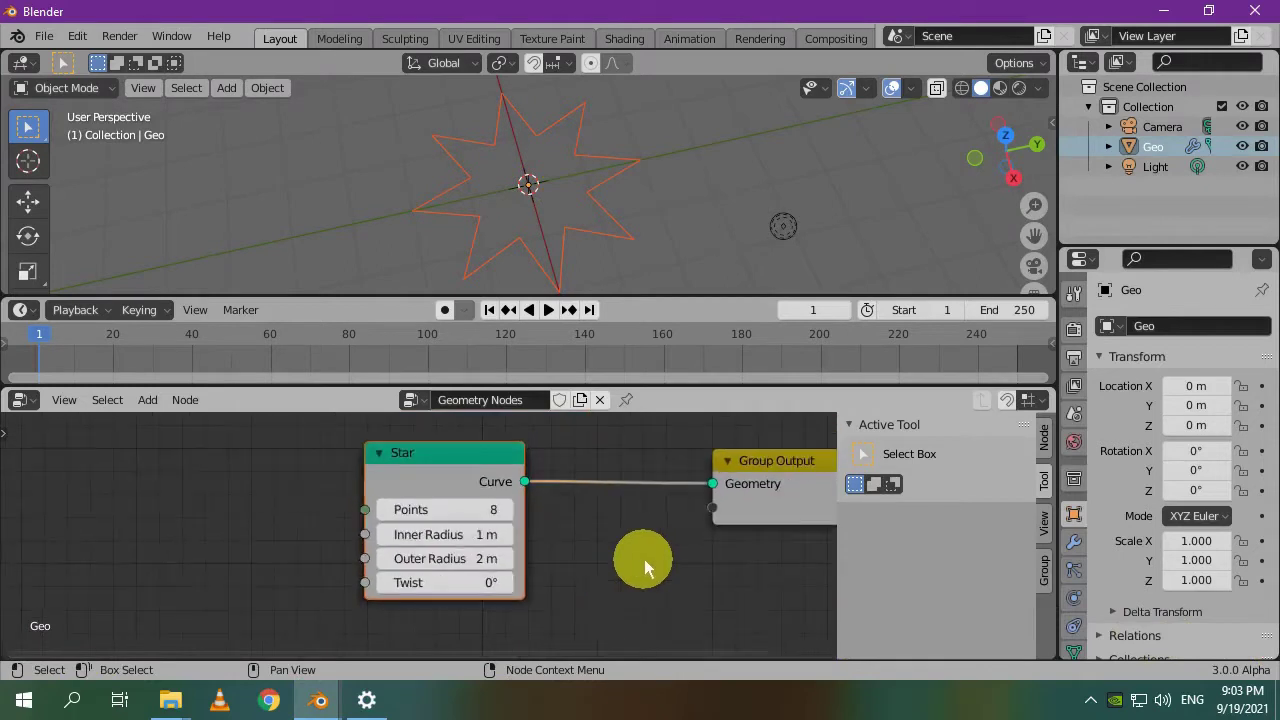
{"action": "middle_click_drag", "start_coordinate": [645, 559], "coordinate": [510, 584]}
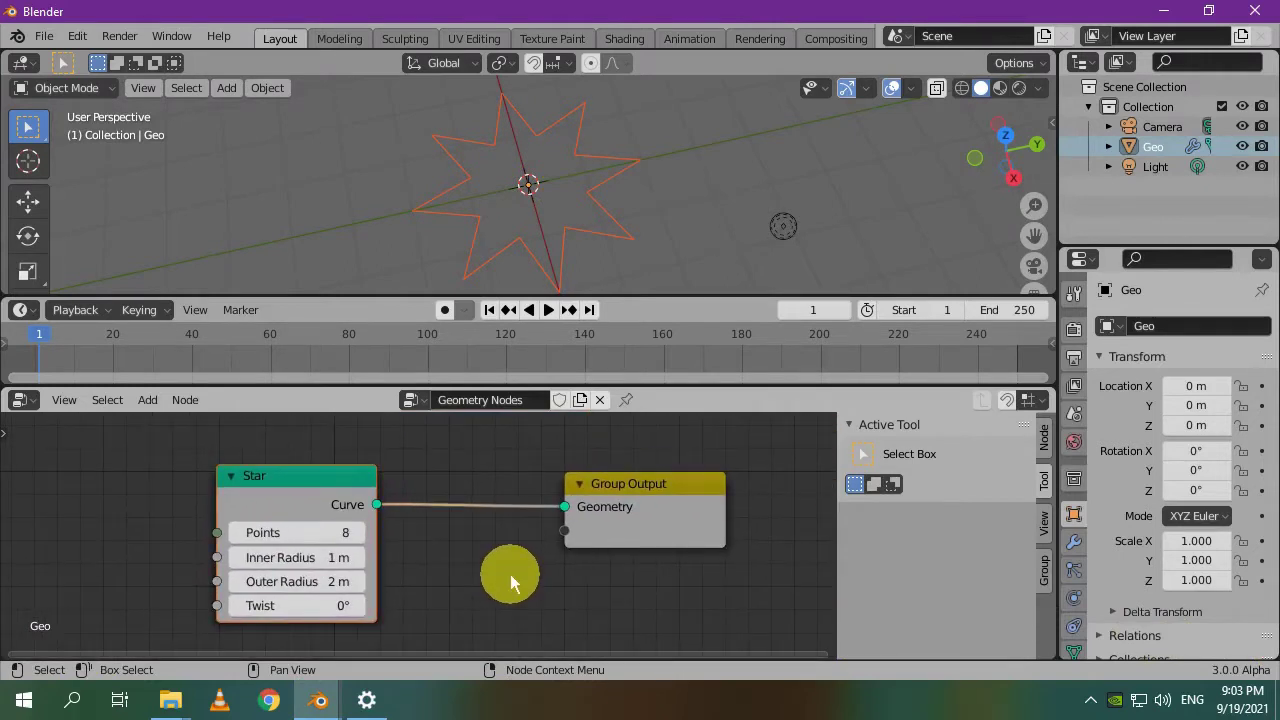
{"action": "left_click", "coordinate": [695, 197]}
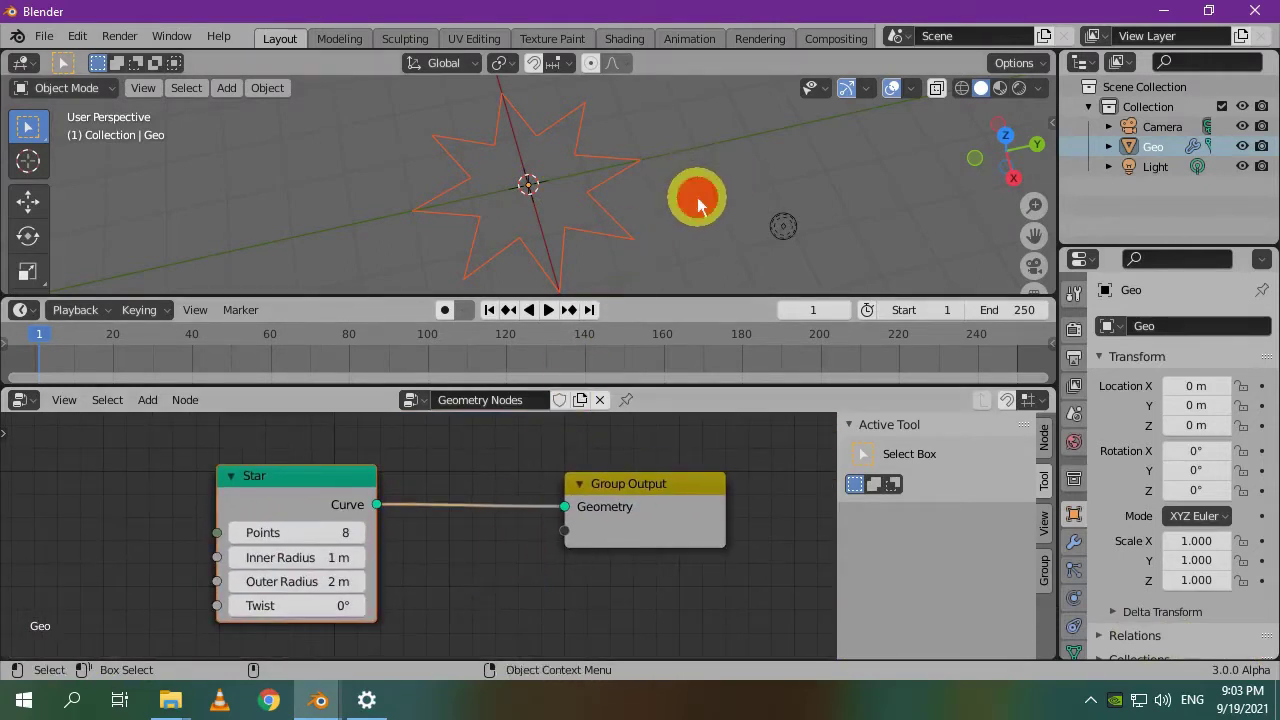
Add an icosphere and move it along the Y axis away from the star.
{"action": "key", "text": "shift+a"}
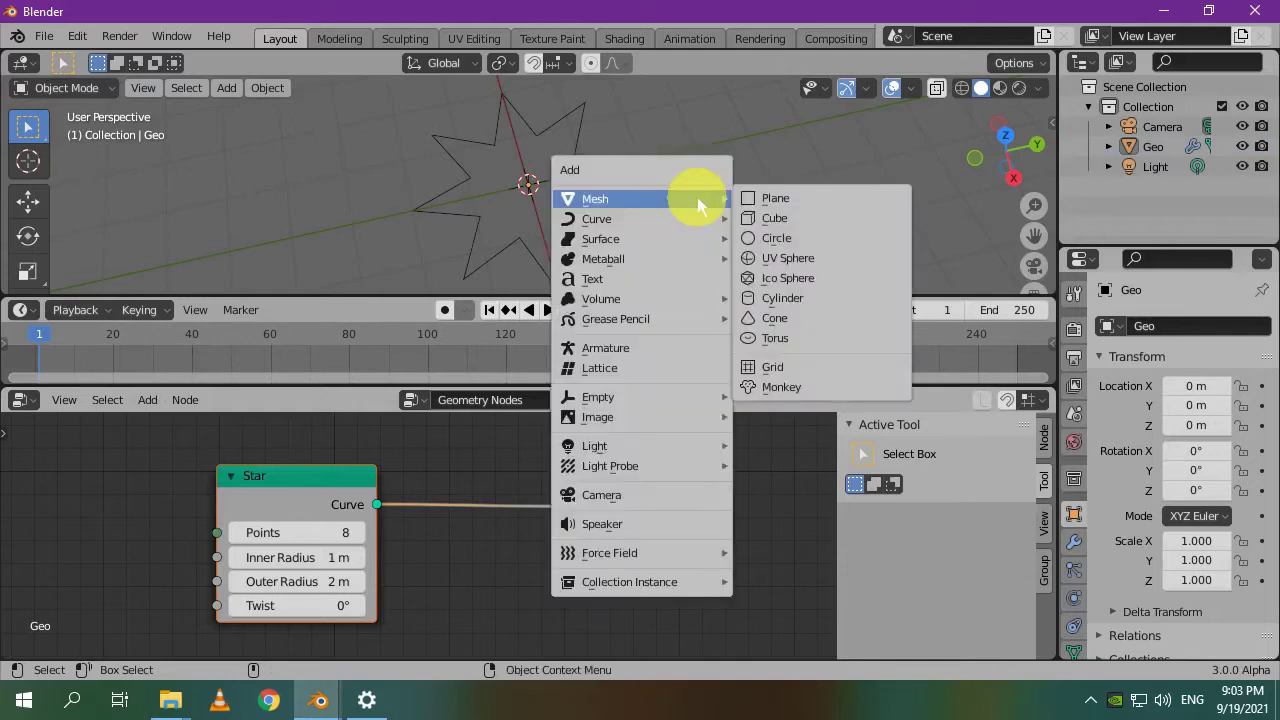
{"action": "left_click", "coordinate": [830, 278]}
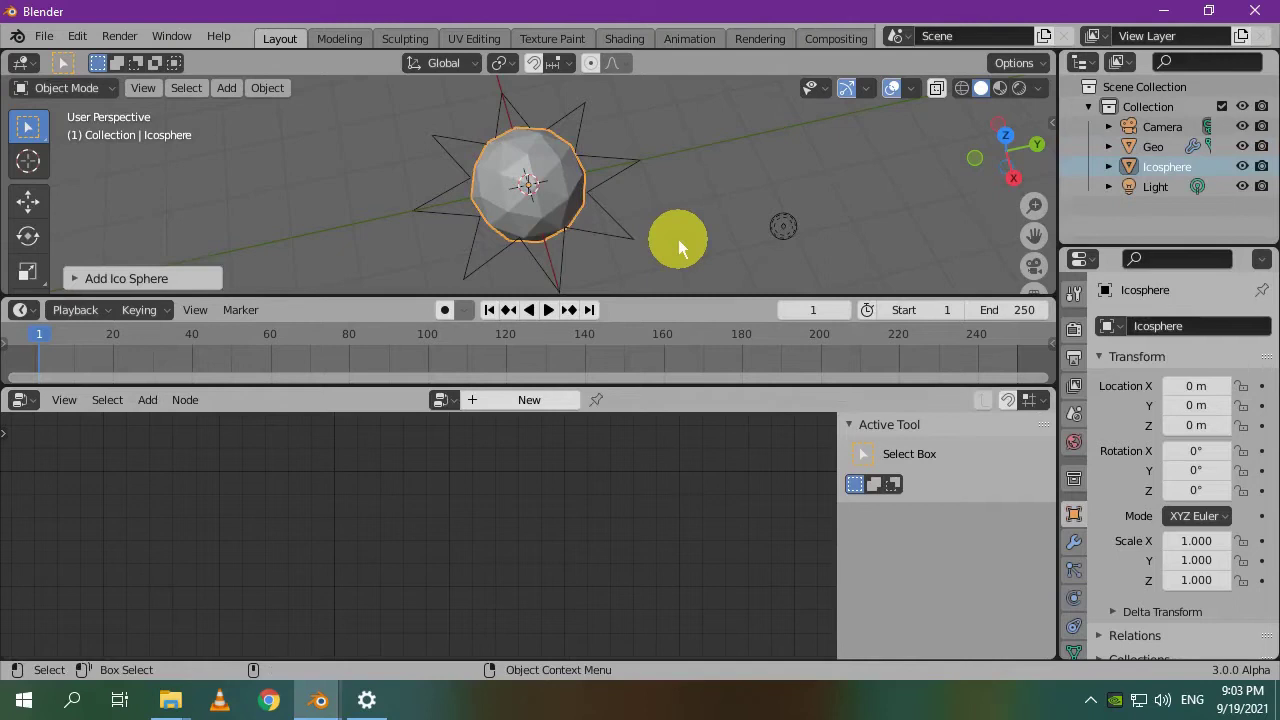
{"action": "key", "text": "g"}
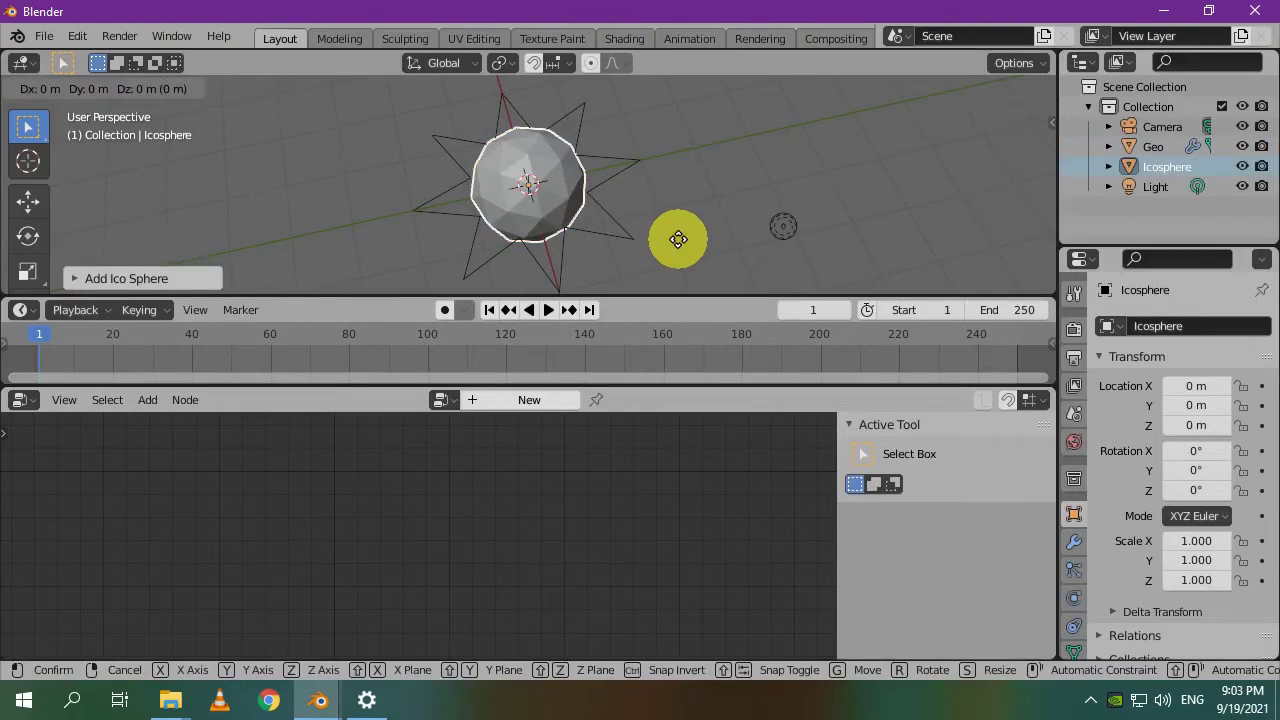
{"action": "key", "text": "y"}
{"action": "left_click", "coordinate": [985, 205]}
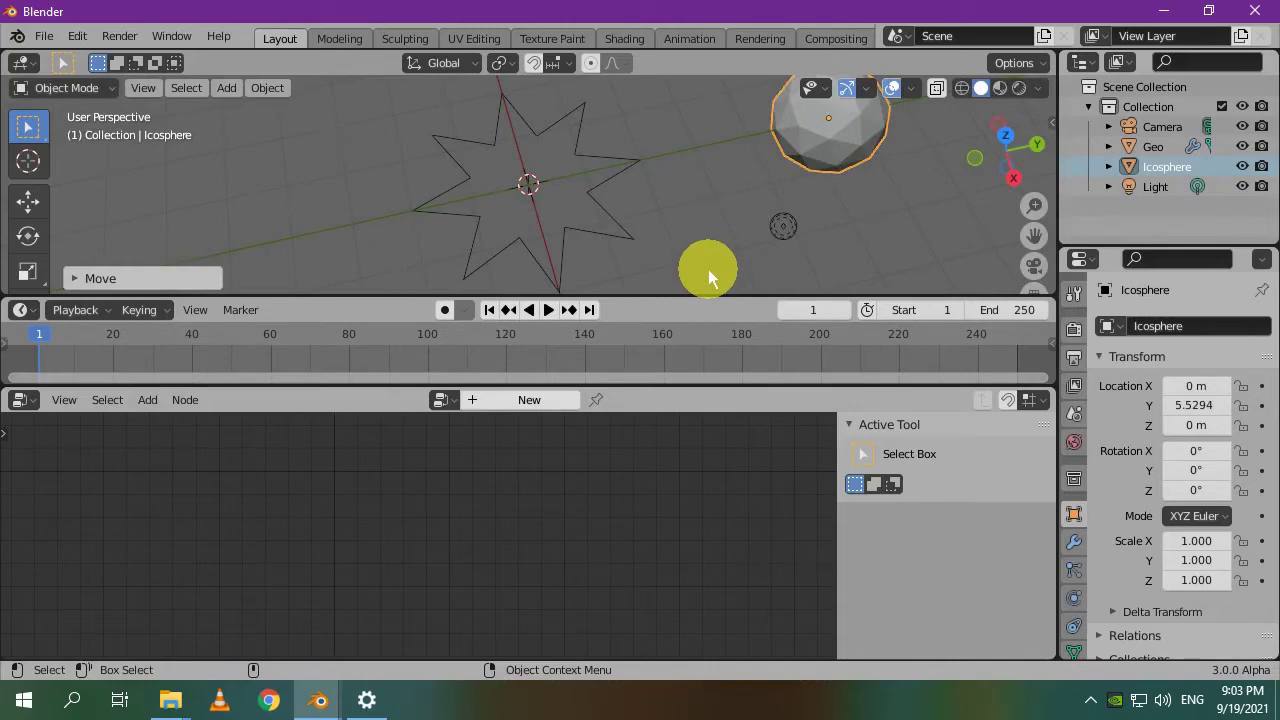
Insert a Point Instance node between Star and Group Output, instancing the Icosphere object.
{"action": "left_click", "coordinate": [1148, 150]}
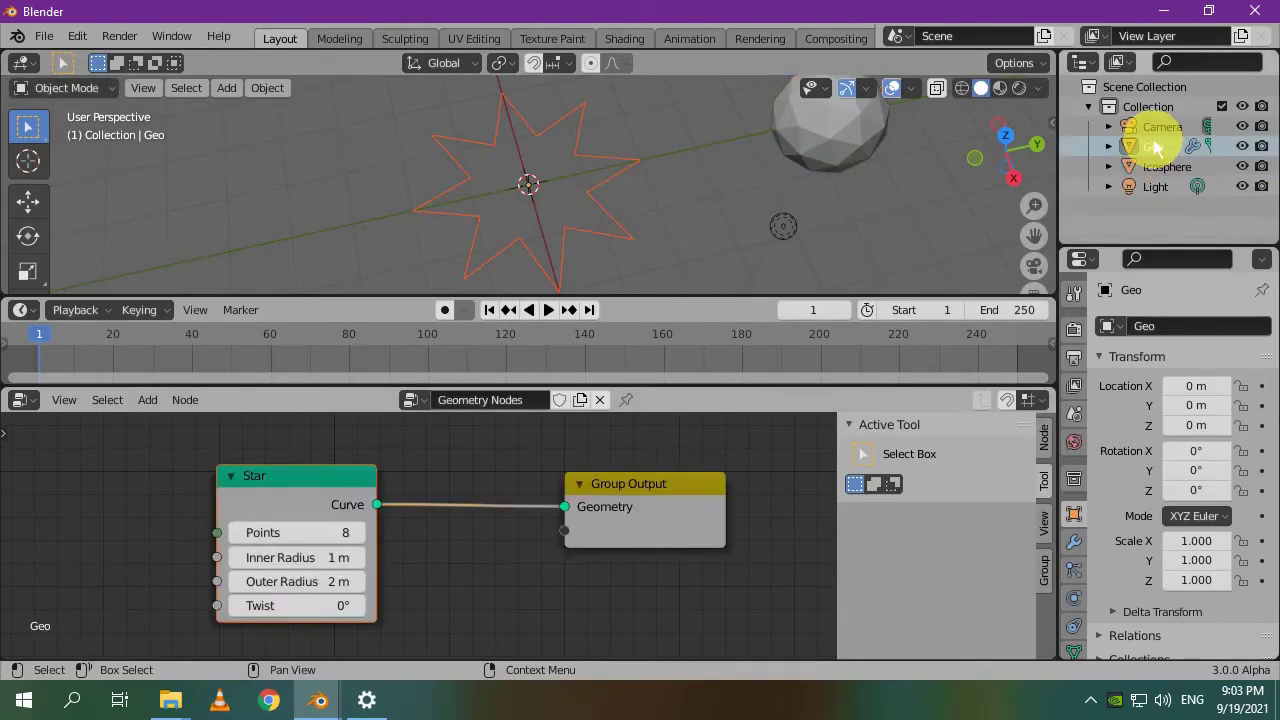
{"action": "key", "text": "shift+a"}
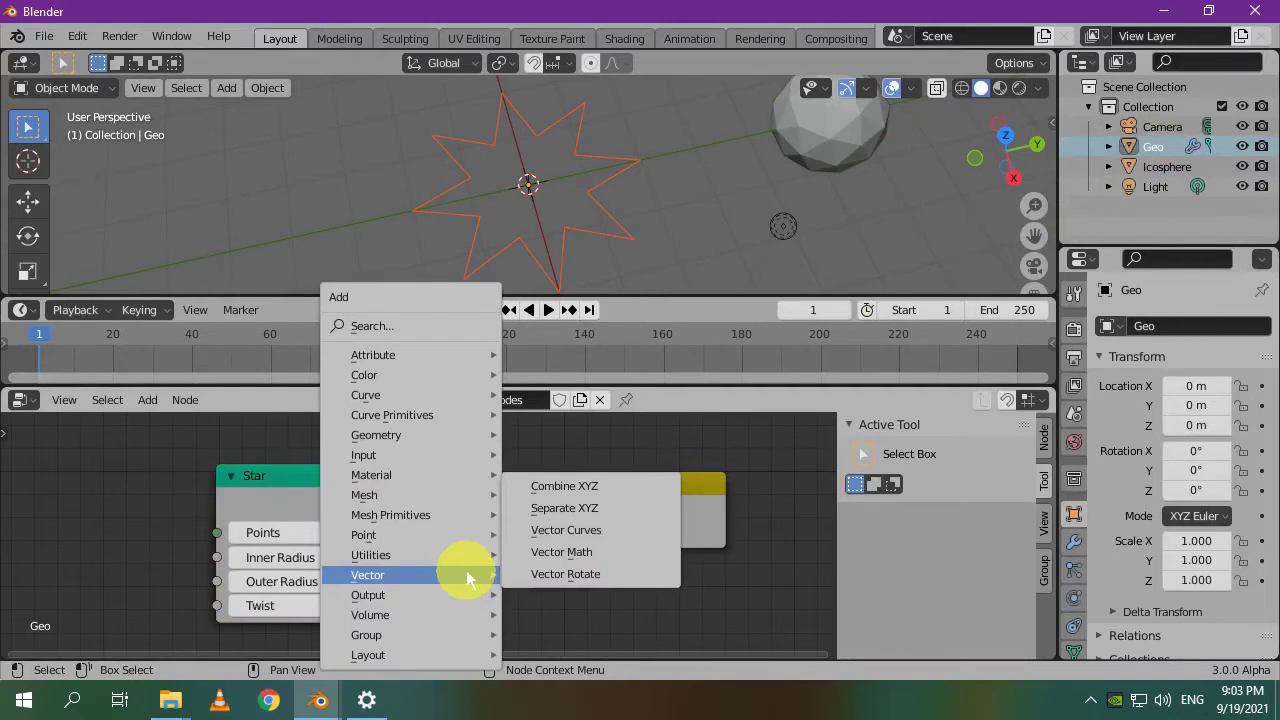
{"action": "left_click", "coordinate": [400, 326]}
{"action": "type", "text": "point ins"}
{"action": "key", "text": "Return"}
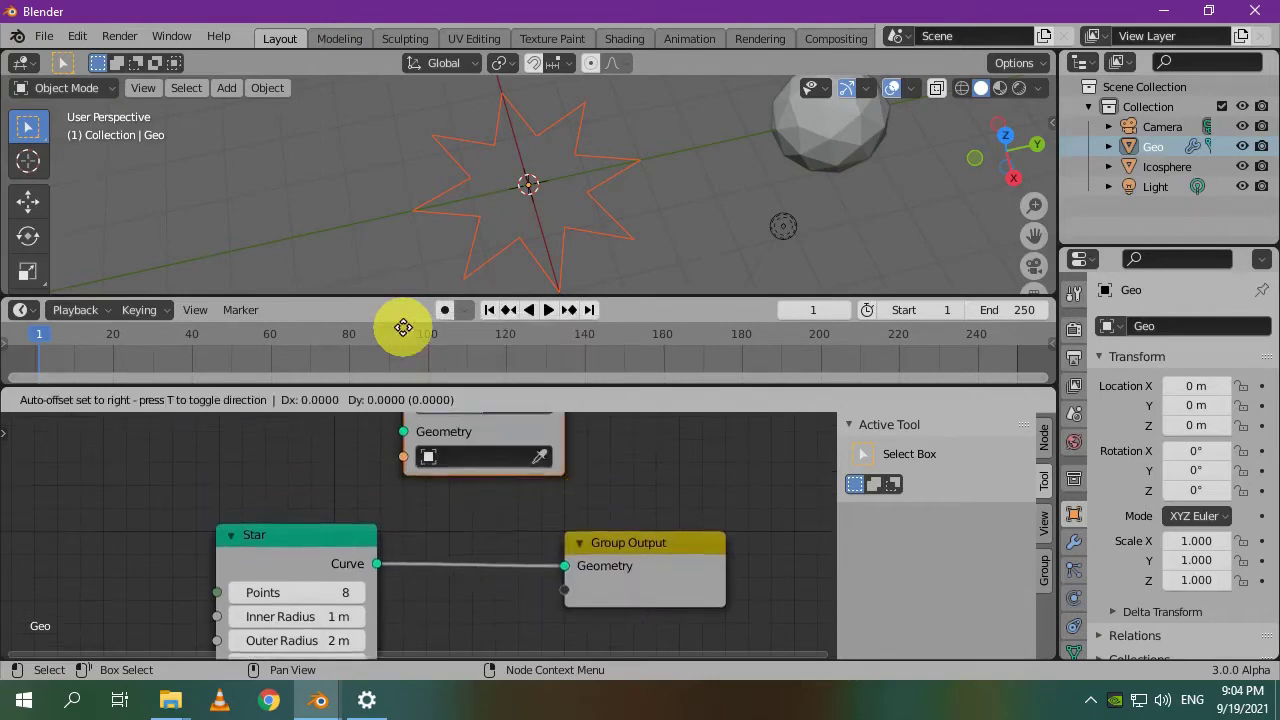
{"action": "left_click", "coordinate": [453, 556]}
{"action": "scroll", "coordinate": [594, 534], "scroll_direction": "down", "scroll_amount": 4, "text": "shift"}
{"action": "left_click", "coordinate": [593, 541]}
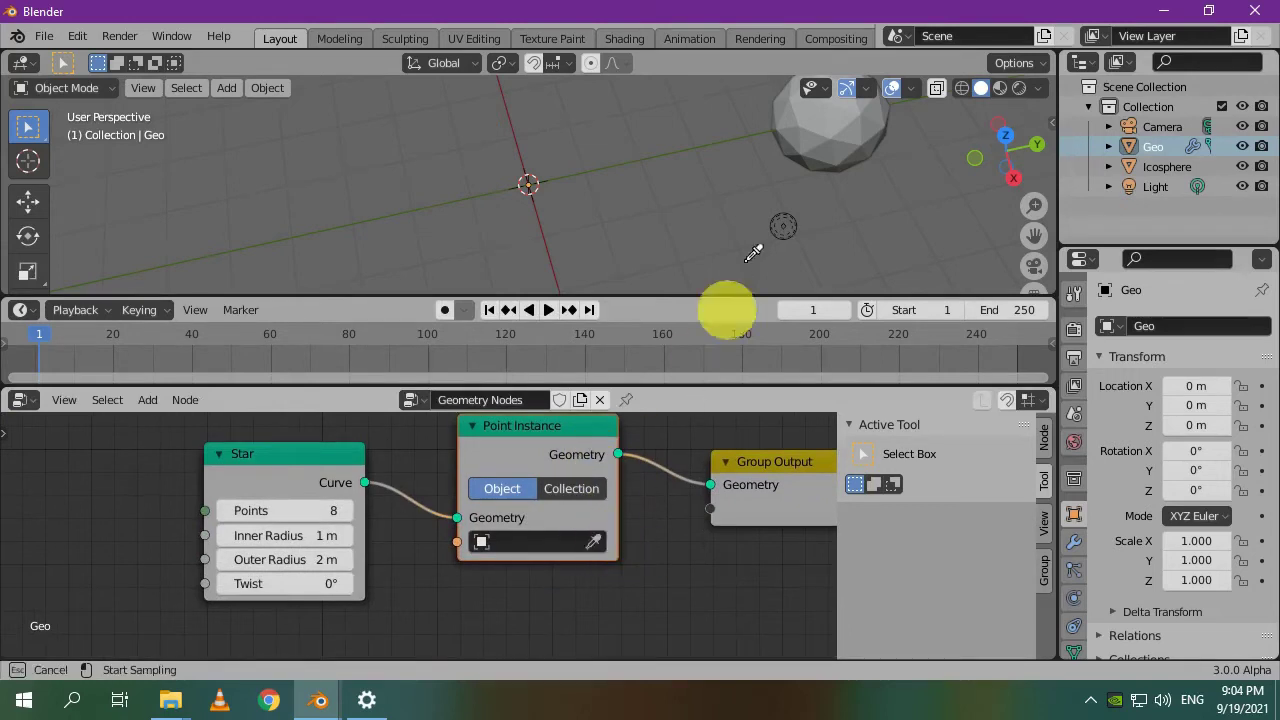
{"action": "left_click", "coordinate": [860, 116]}
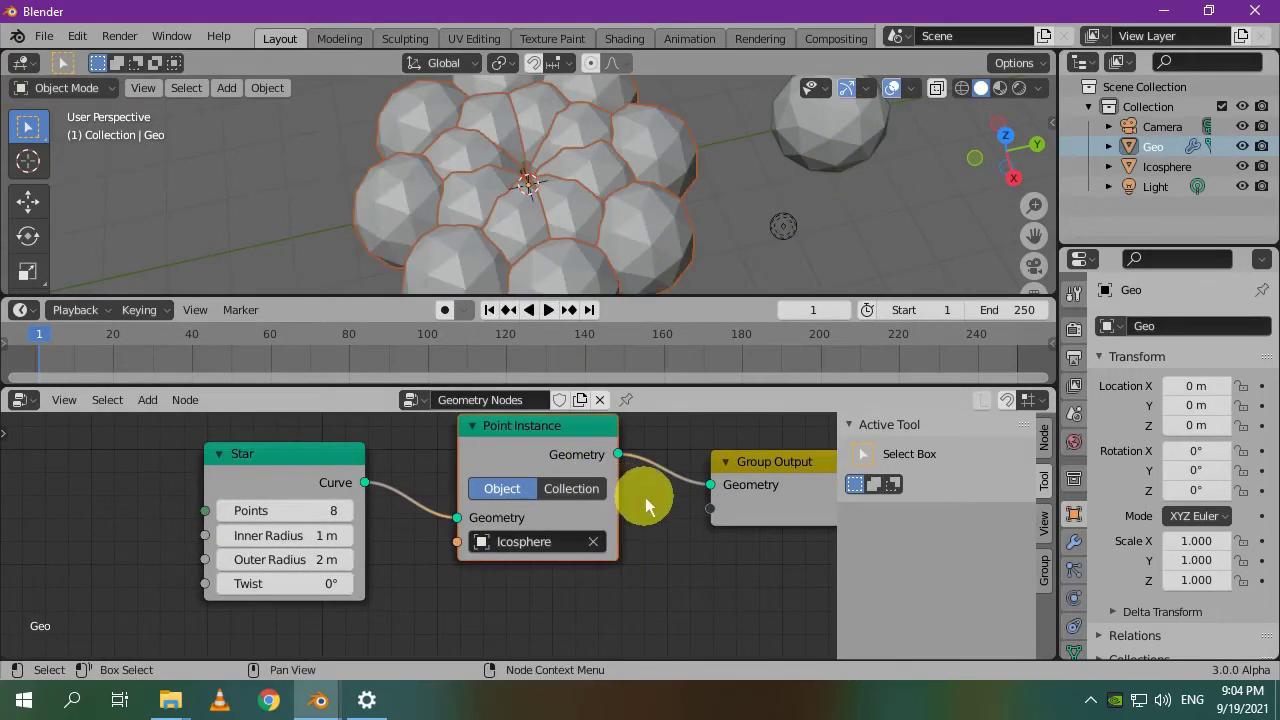
Scale the Icosphere mesh down to about 0.13 in Edit Mode.
{"action": "left_click", "coordinate": [816, 132]}
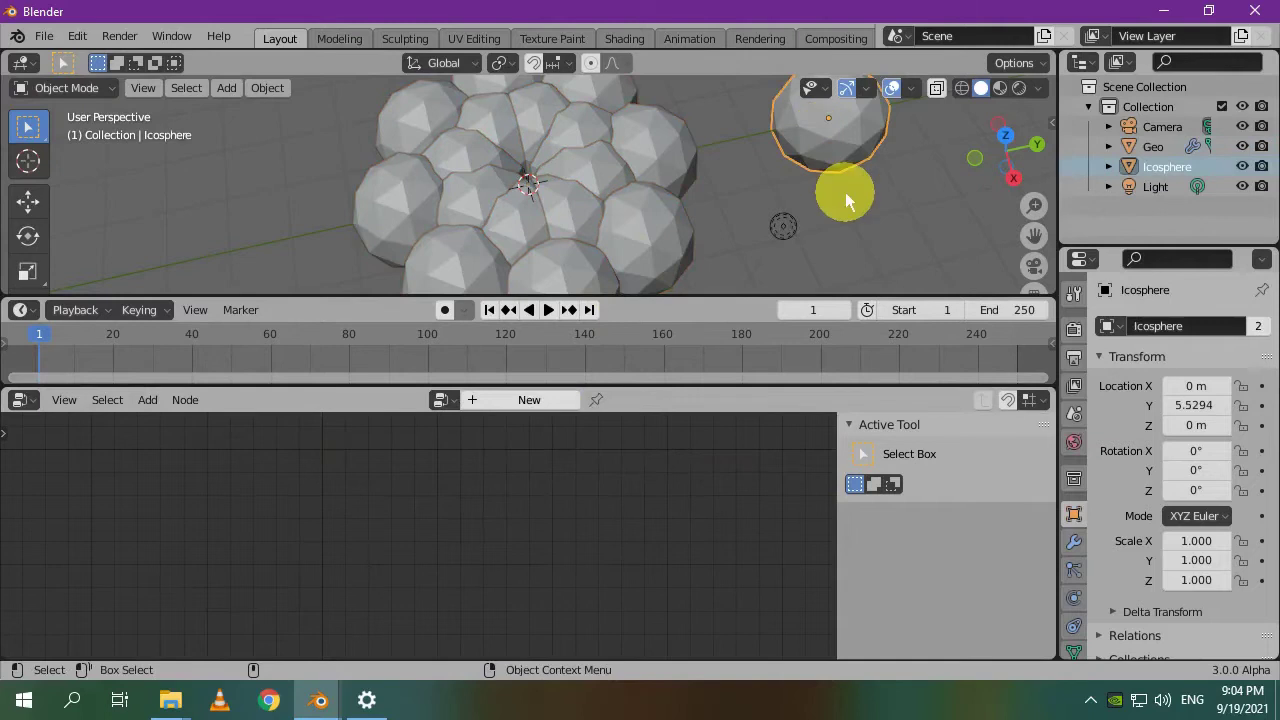
{"action": "key", "text": "Tab"}
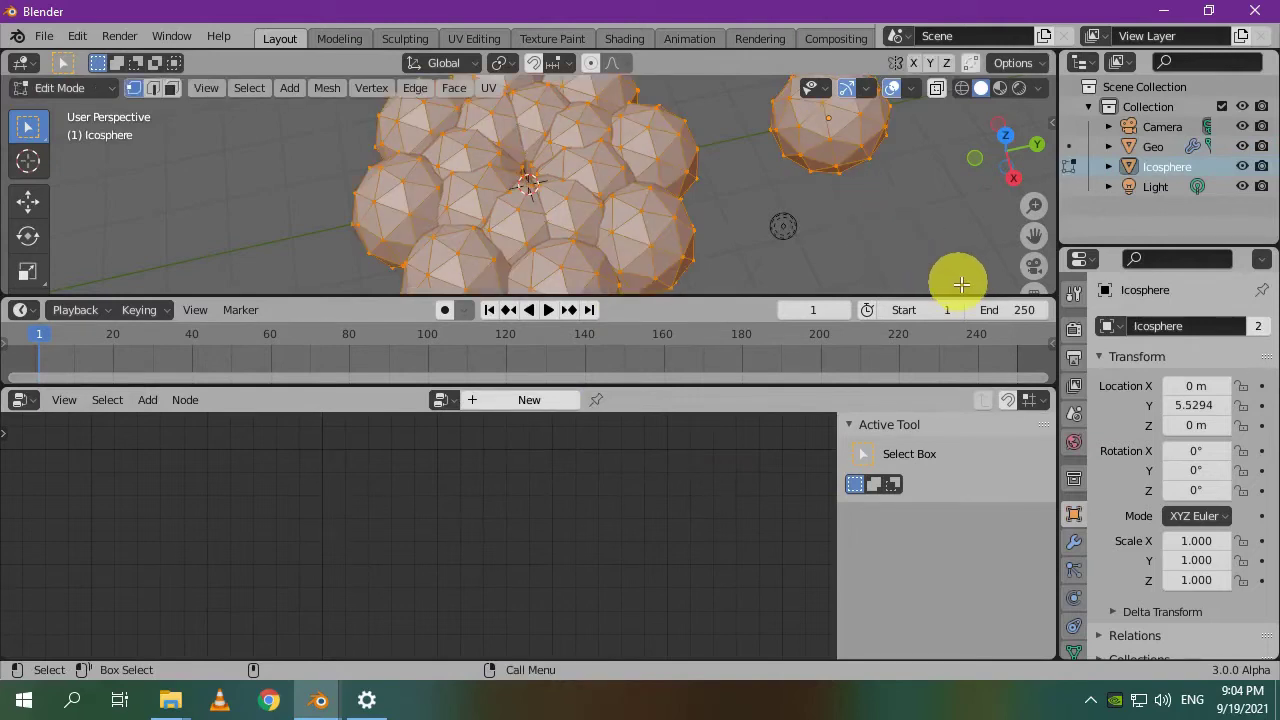
{"action": "key", "text": "s"}
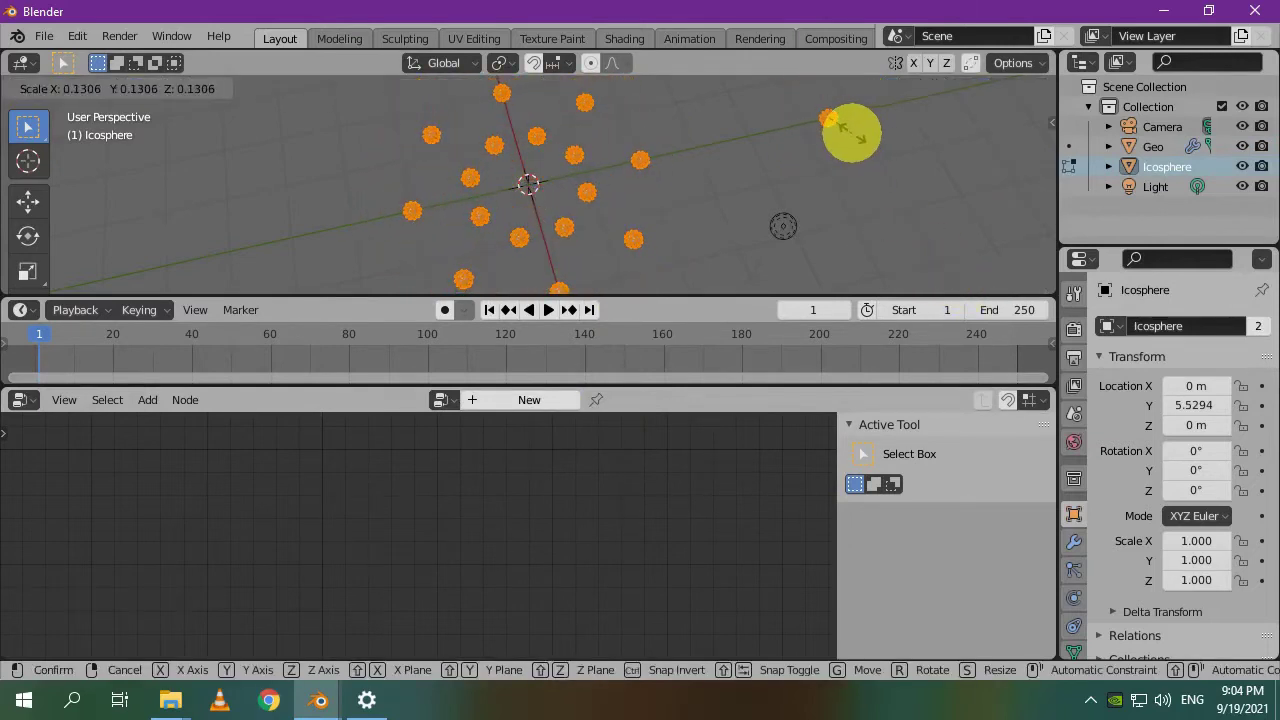
{"action": "left_click", "coordinate": [849, 130]}
{"action": "key", "text": "Tab"}
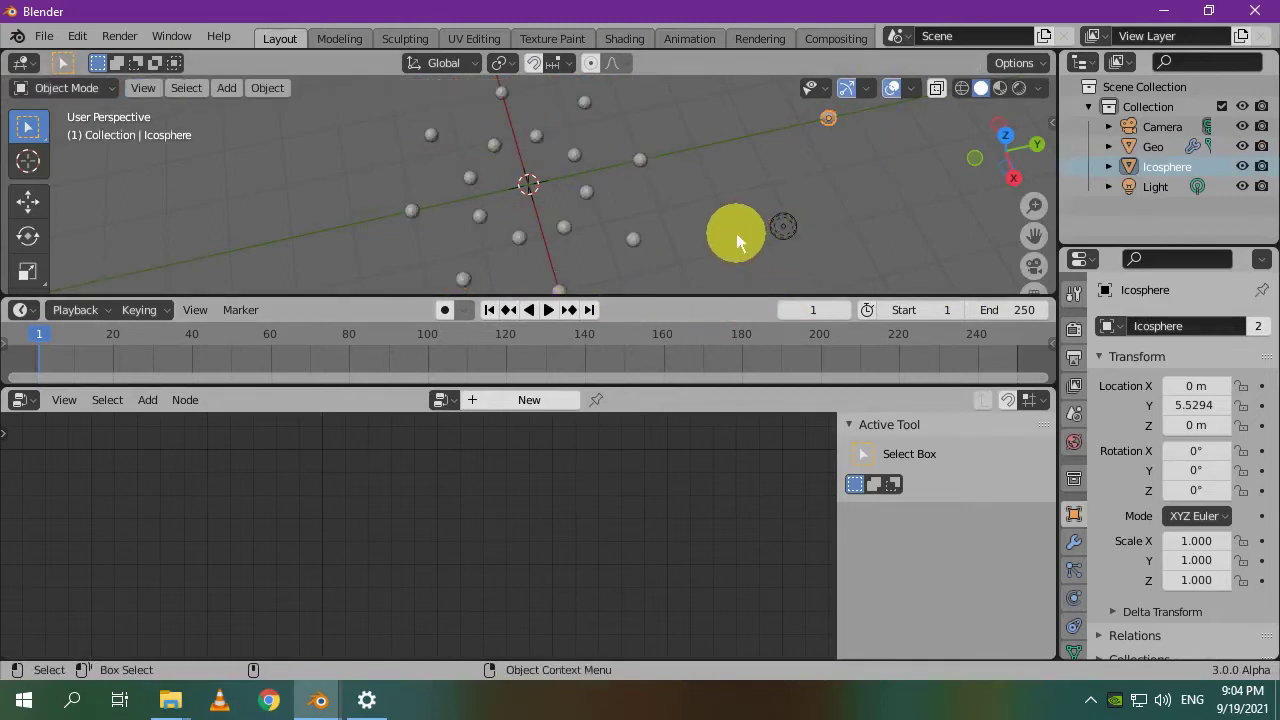
Select Geo and rearrange the Star and Point Instance nodes.
{"action": "left_click", "coordinate": [1152, 146]}
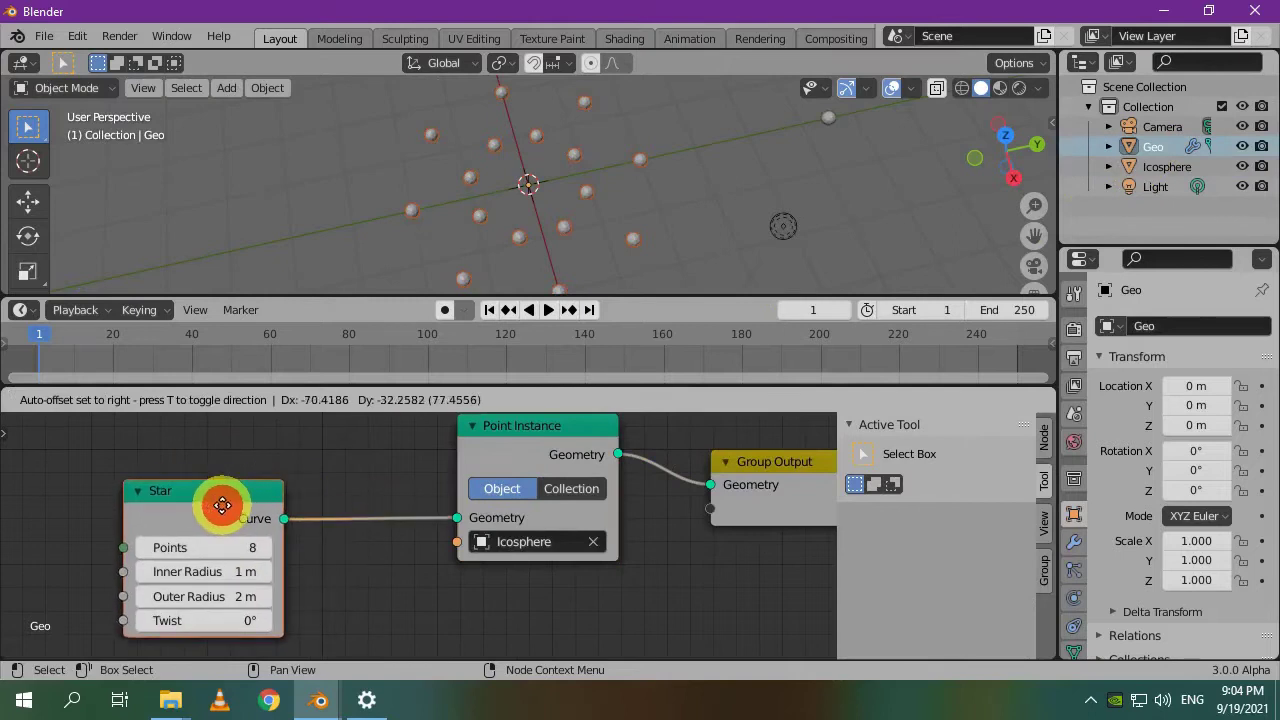
{"action": "left_click_drag", "start_coordinate": [222, 505], "coordinate": [222, 505]}
{"action": "left_click_drag", "start_coordinate": [517, 446], "coordinate": [543, 512]}
{"action": "scroll", "coordinate": [550, 522], "scroll_direction": "down", "scroll_amount": 1}
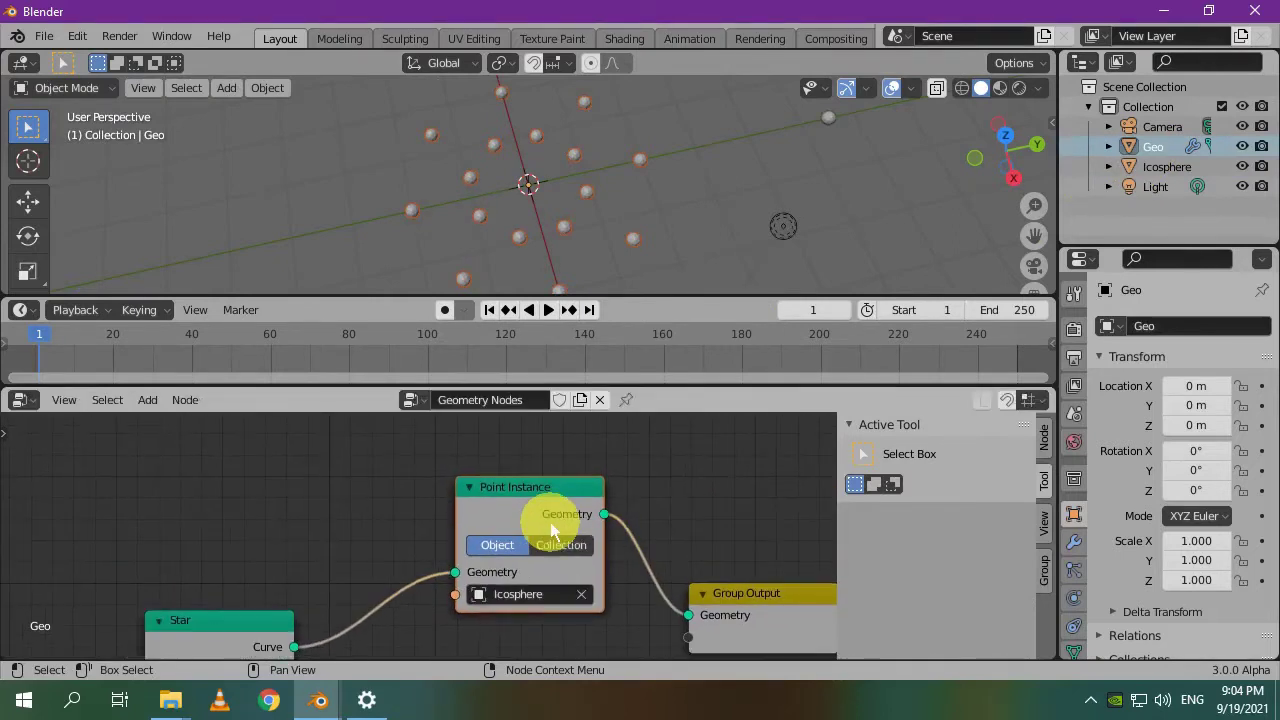
Insert a Join Geometry node before Group Output and feed the Star curve into it too.
{"action": "scroll", "coordinate": [380, 515], "scroll_direction": "down", "scroll_amount": 1}
{"action": "middle_click_drag", "start_coordinate": [381, 515], "coordinate": [408, 428]}
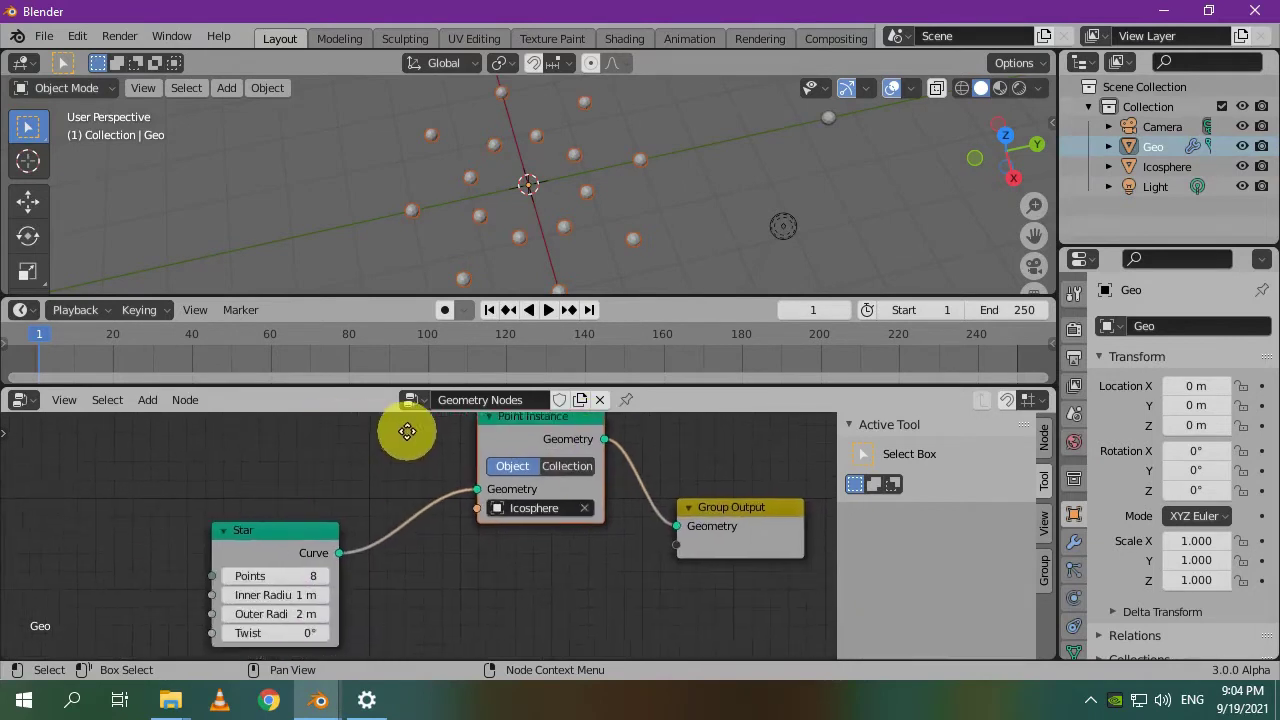
{"action": "left_click_drag", "start_coordinate": [728, 528], "coordinate": [812, 515]}
{"action": "key", "text": "shift+a"}
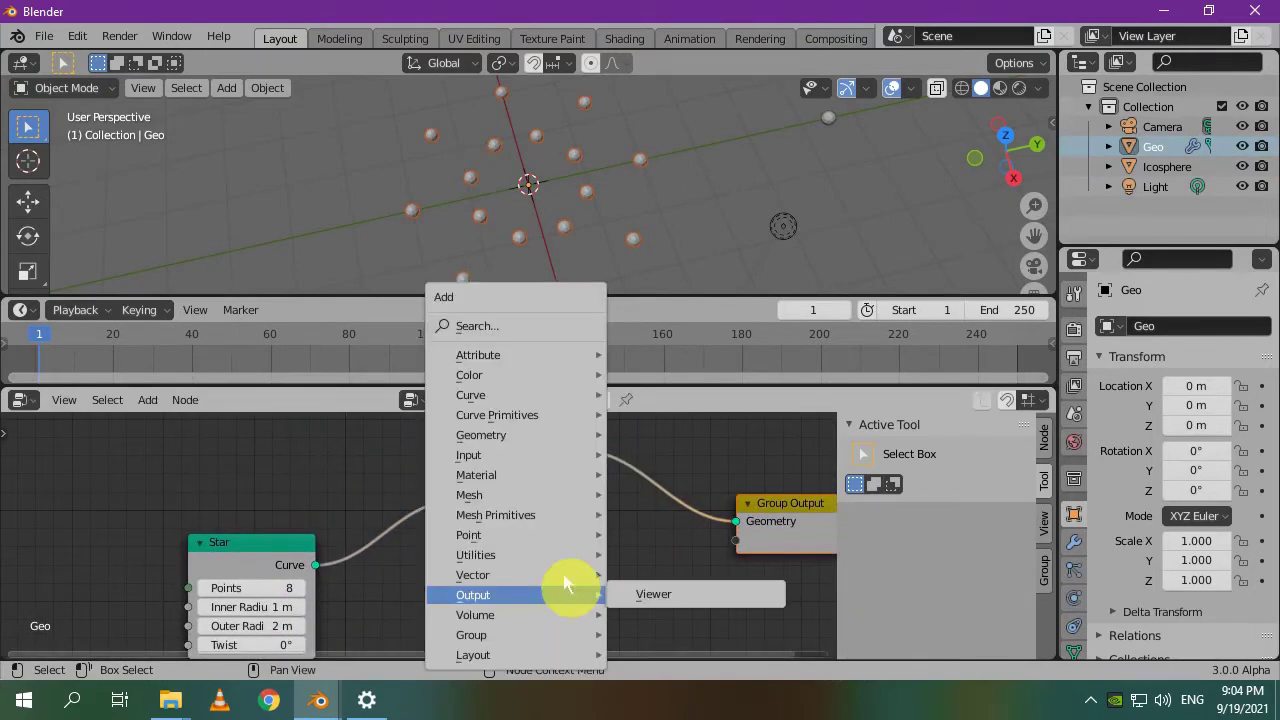
{"action": "left_click", "coordinate": [500, 331]}
{"action": "type", "text": "joi"}
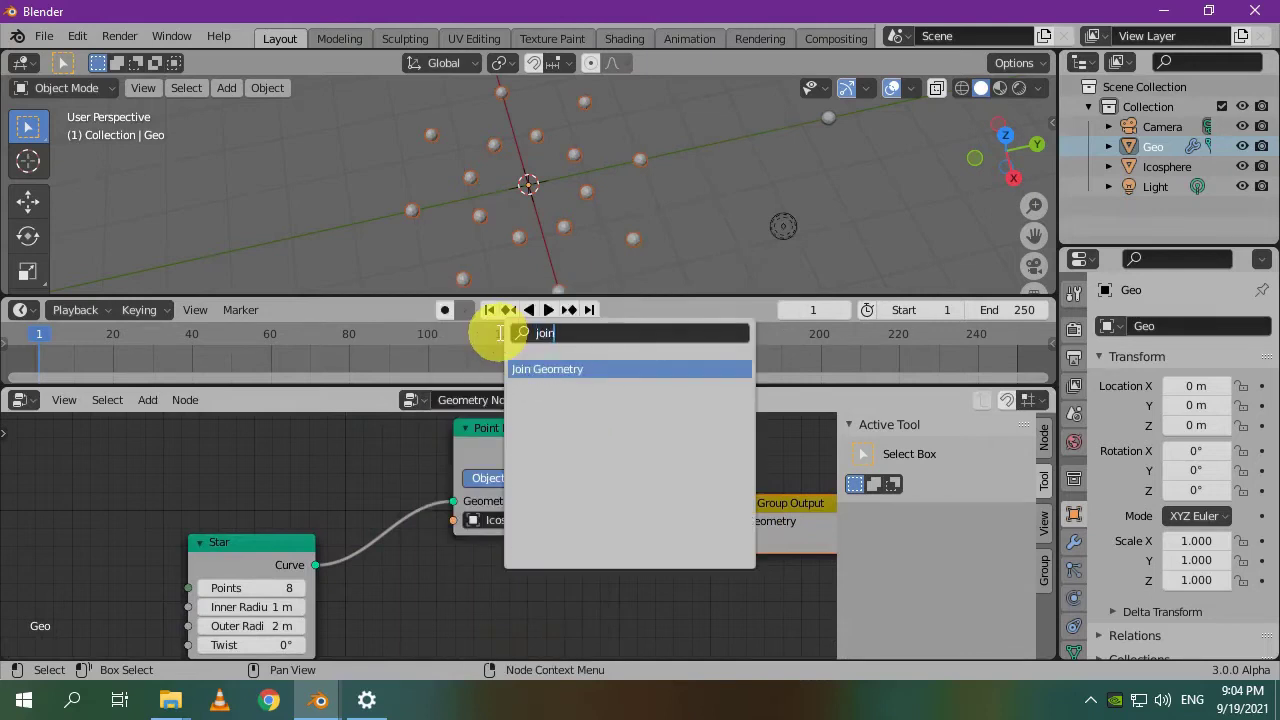
{"action": "type", "text": "n"}
{"action": "key", "text": "Return"}
{"action": "left_click", "coordinate": [632, 590]}
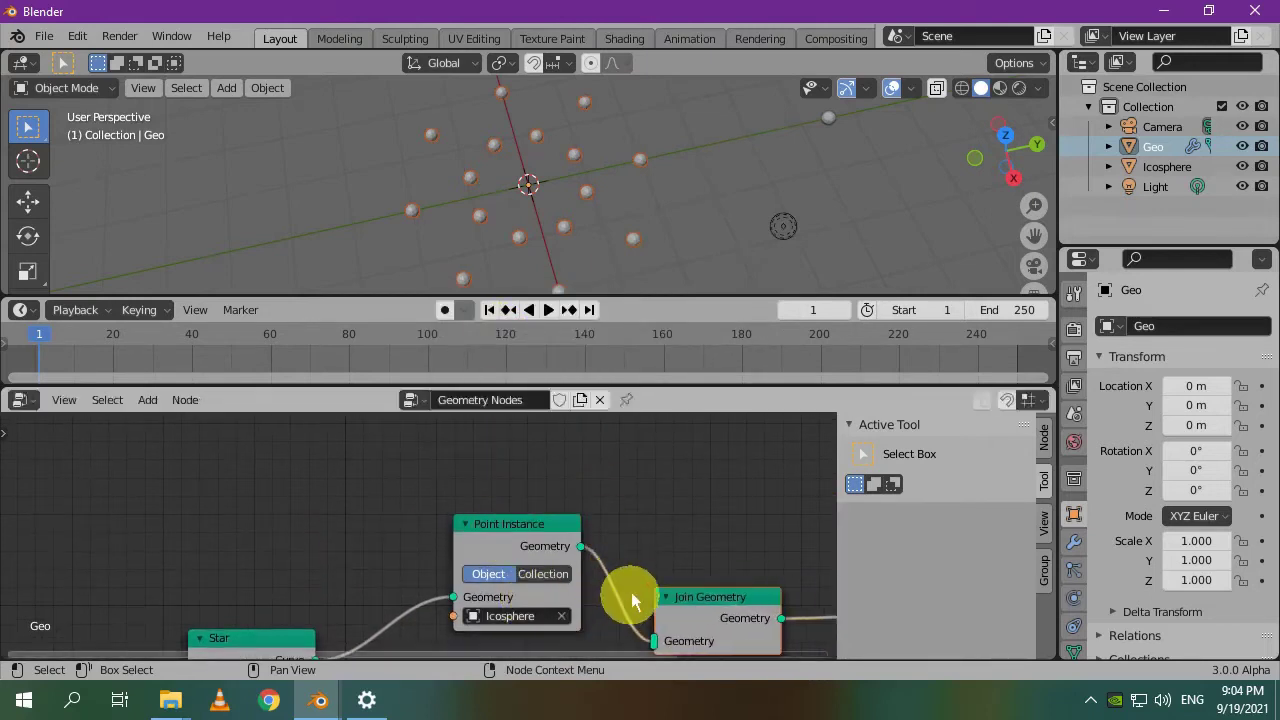
{"action": "middle_click_drag", "start_coordinate": [632, 590], "coordinate": [609, 449]}
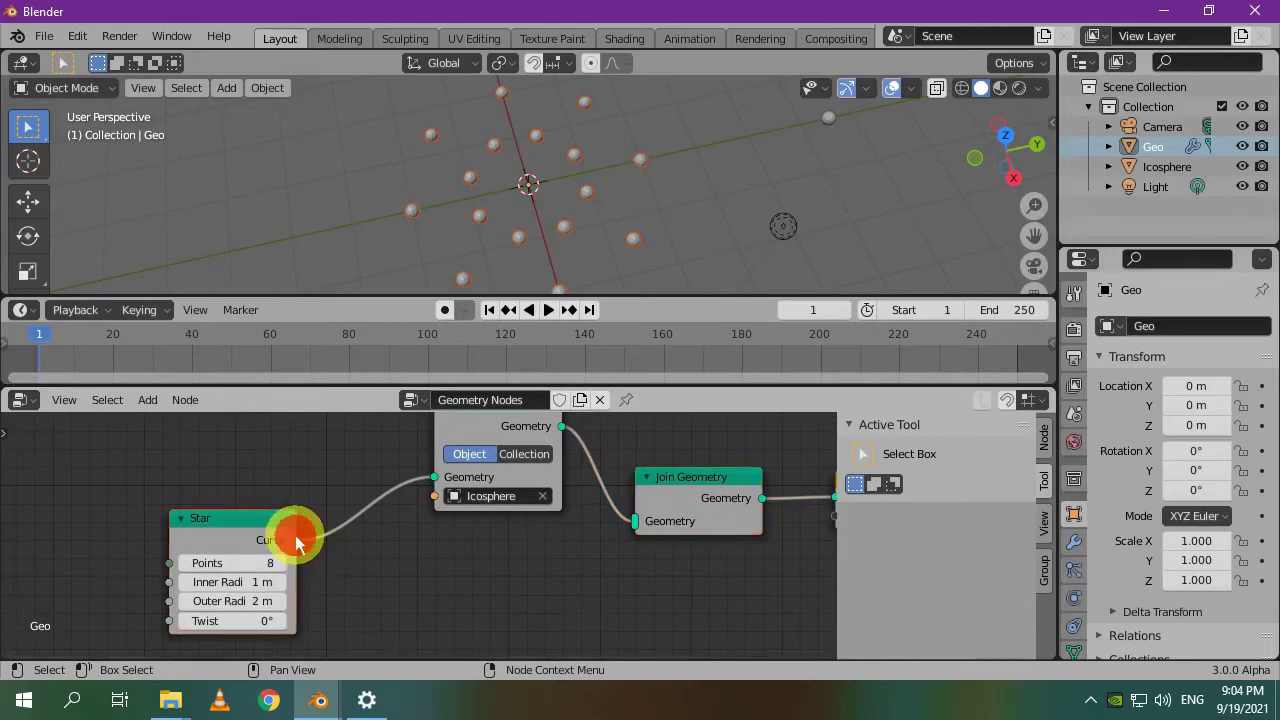
{"action": "left_click_drag", "start_coordinate": [297, 542], "coordinate": [636, 521]}
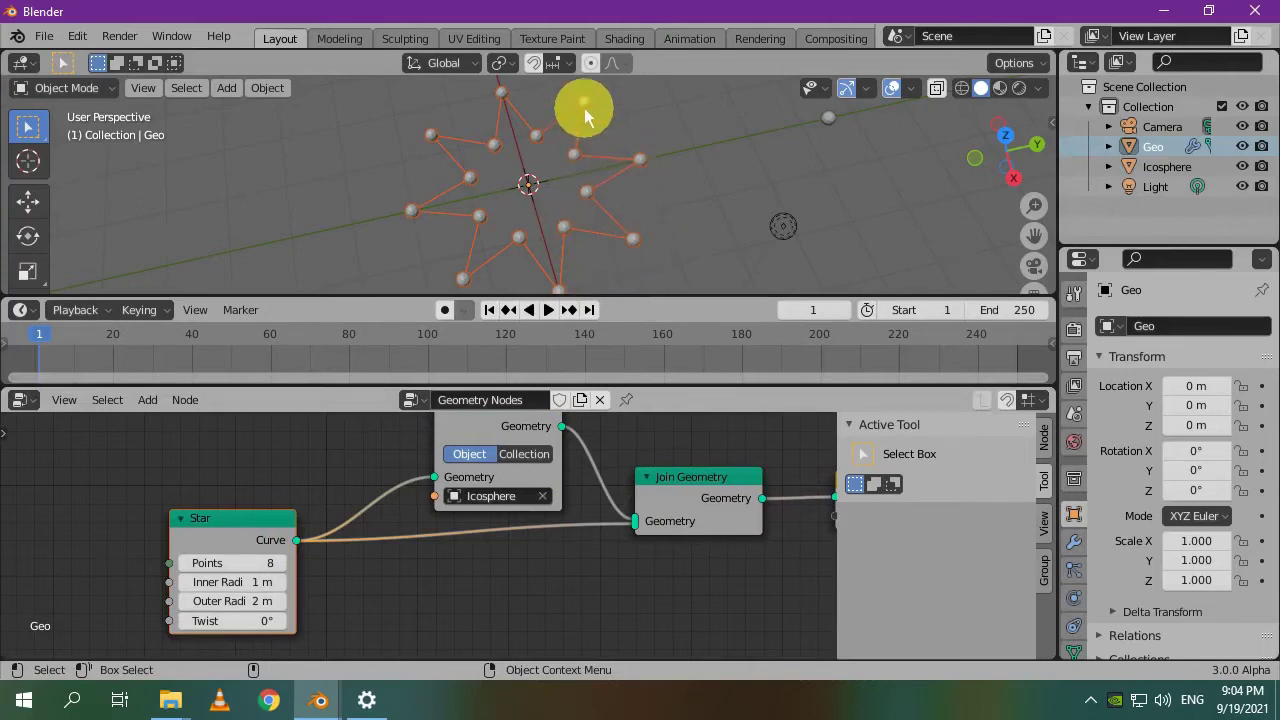
Set the Star node's Points to 5.
{"action": "left_click", "coordinate": [219, 563]}
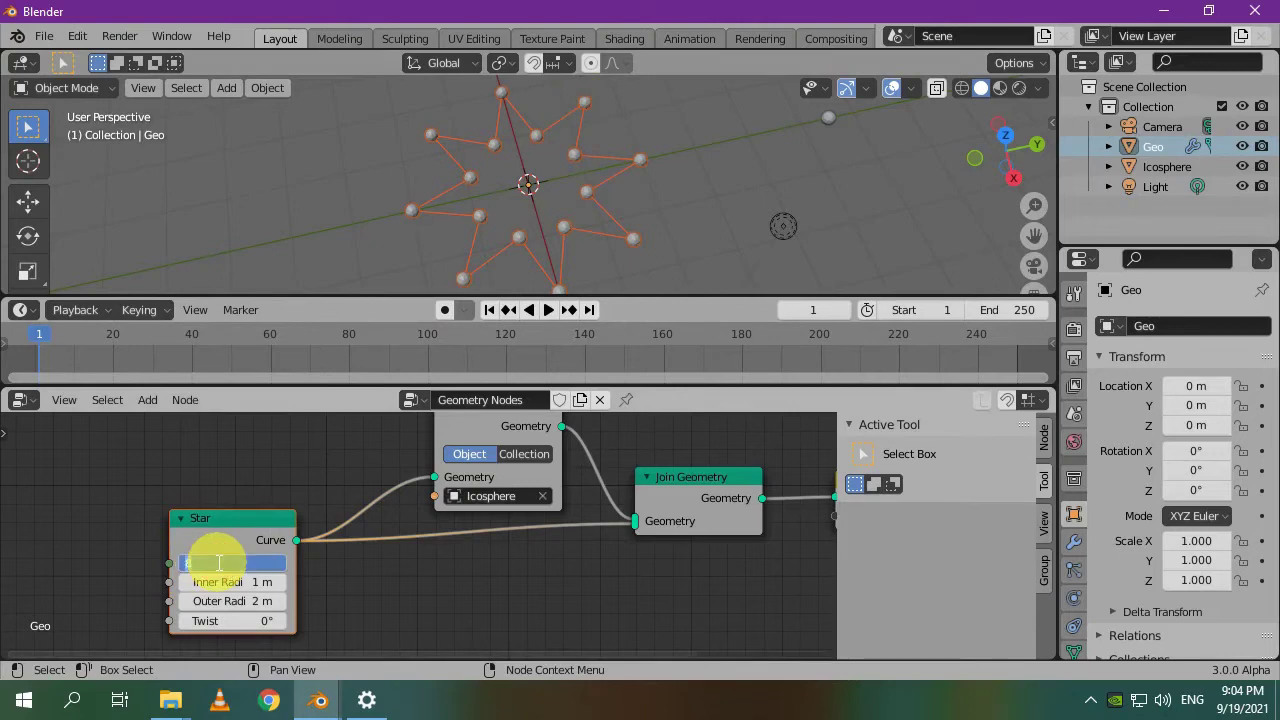
{"action": "type", "text": "5"}
{"action": "key", "text": "Return"}
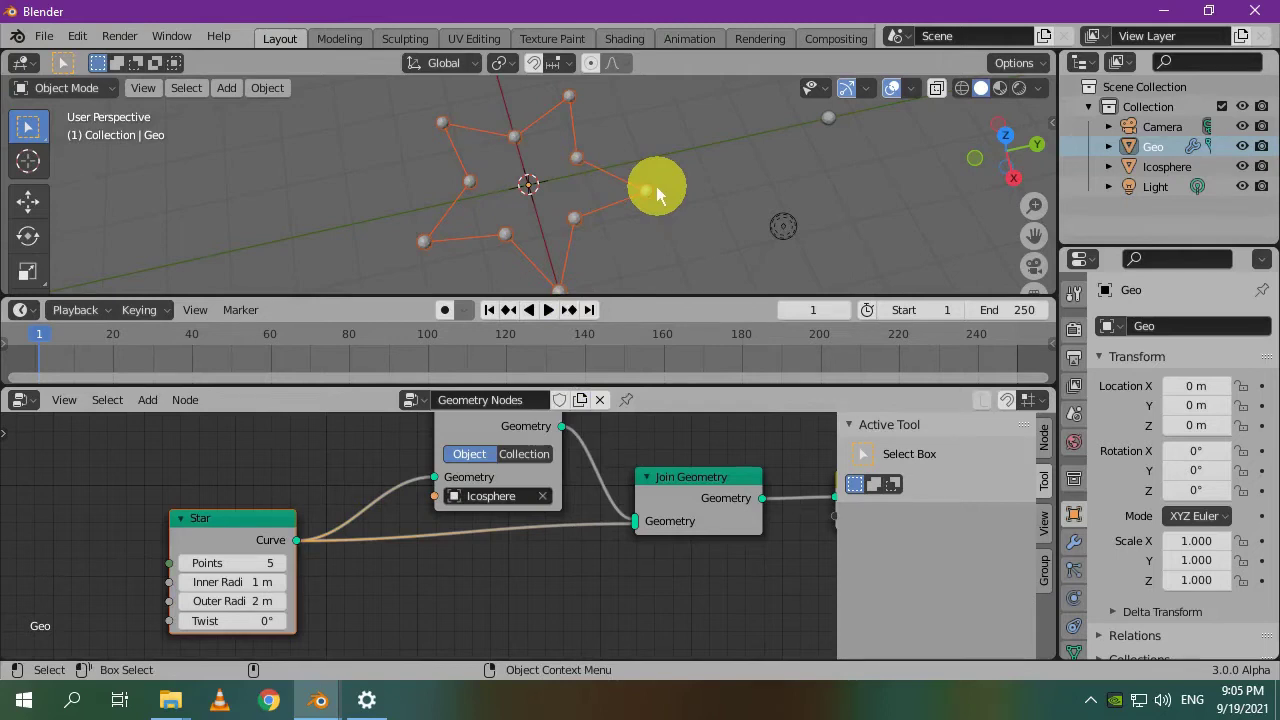
Tidy the node tree, moving Point Instance right and Star left.
{"action": "scroll", "coordinate": [605, 480], "scroll_direction": "down", "scroll_amount": 2}
{"action": "middle_click_drag", "start_coordinate": [590, 465], "coordinate": [640, 500]}
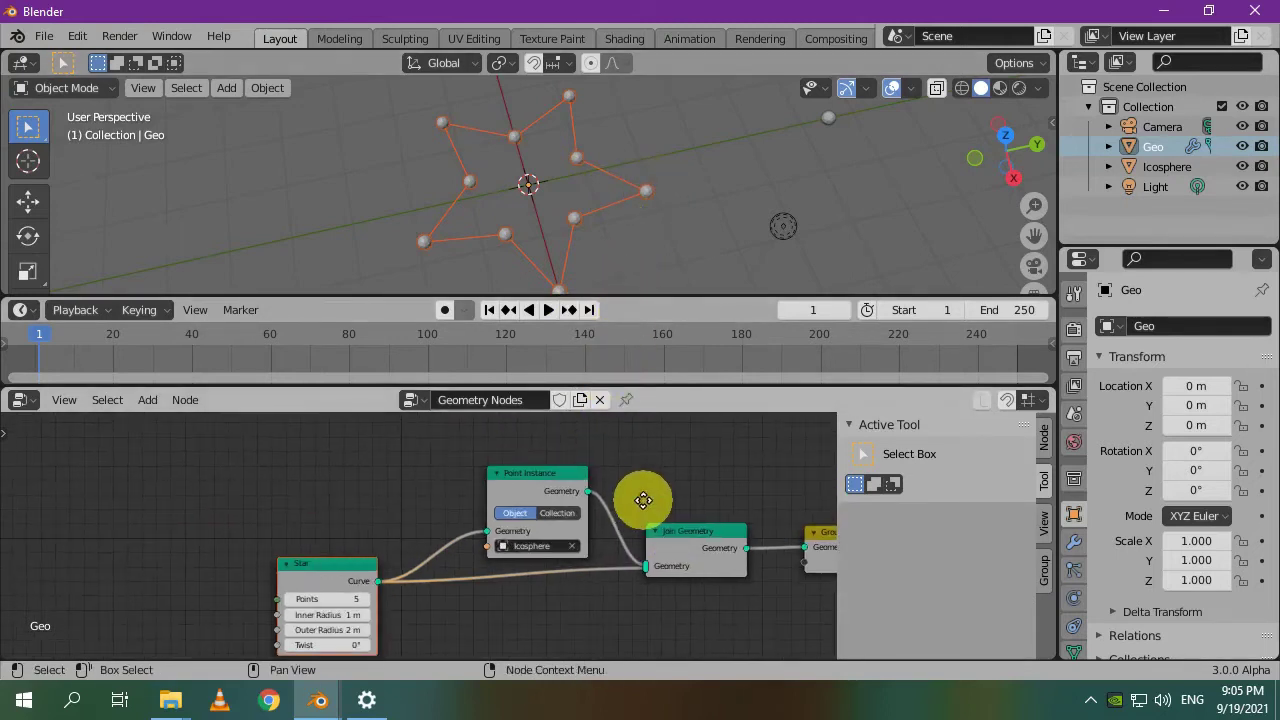
{"action": "mouse_move", "coordinate": [571, 494]}
{"action": "left_mouse_down"}
{"action": "mouse_move", "coordinate": [550, 486]}
{"action": "mouse_move", "coordinate": [578, 482]}
{"action": "left_mouse_up"}
{"action": "left_click_drag", "start_coordinate": [338, 578], "coordinate": [244, 592]}
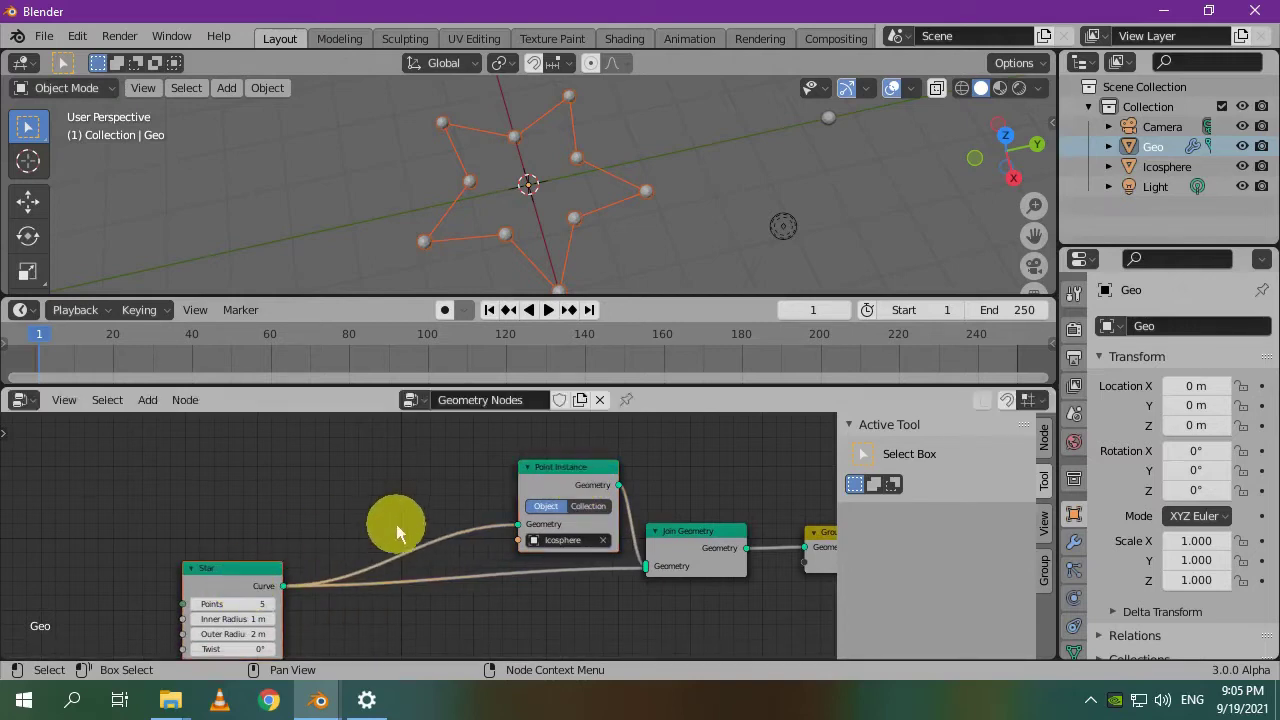
Insert a Curve Subdivide node between the Star and Point Instance nodes.
{"action": "key", "text": "shift+a"}
{"action": "left_click", "coordinate": [333, 334]}
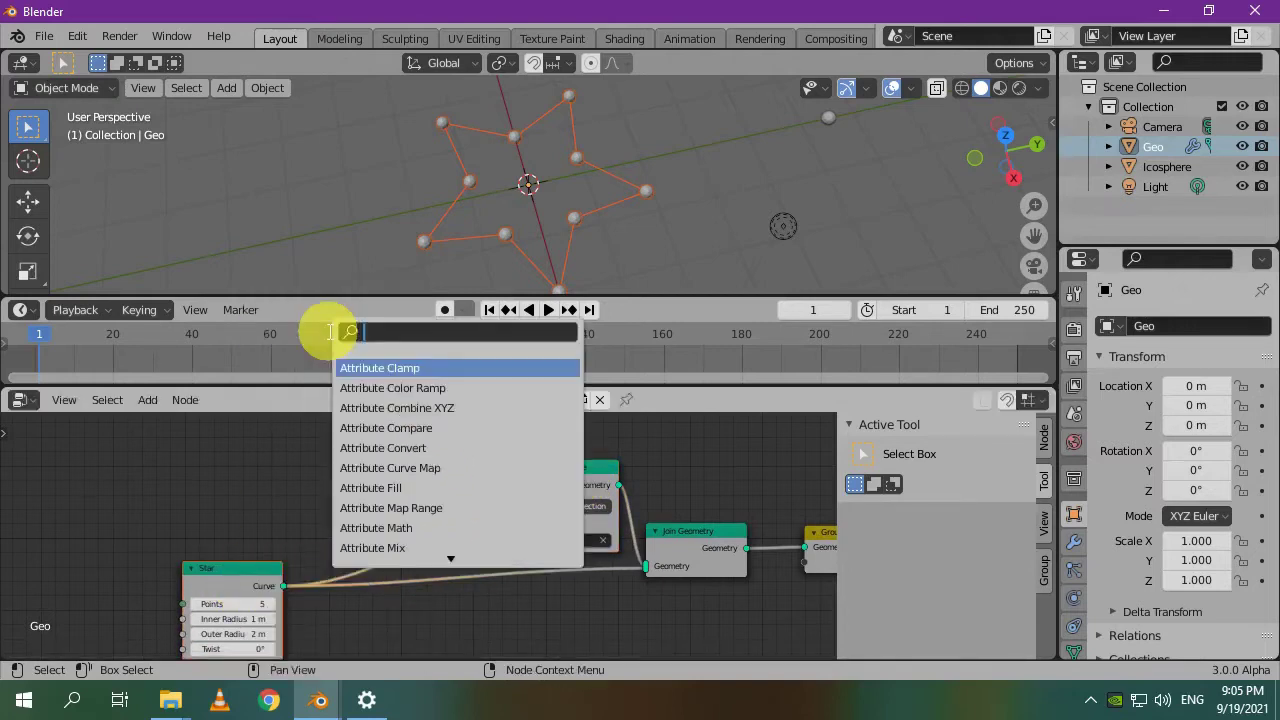
{"action": "type", "text": "subdi"}
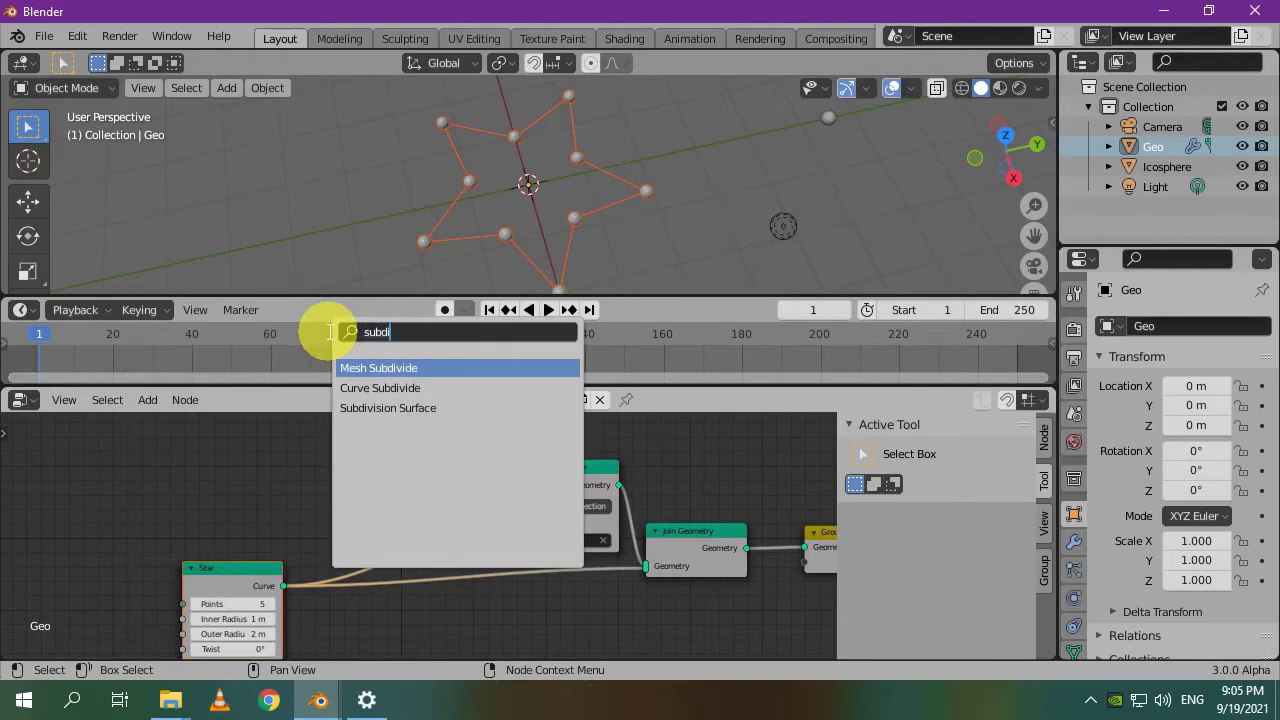
{"action": "left_click", "coordinate": [455, 387]}
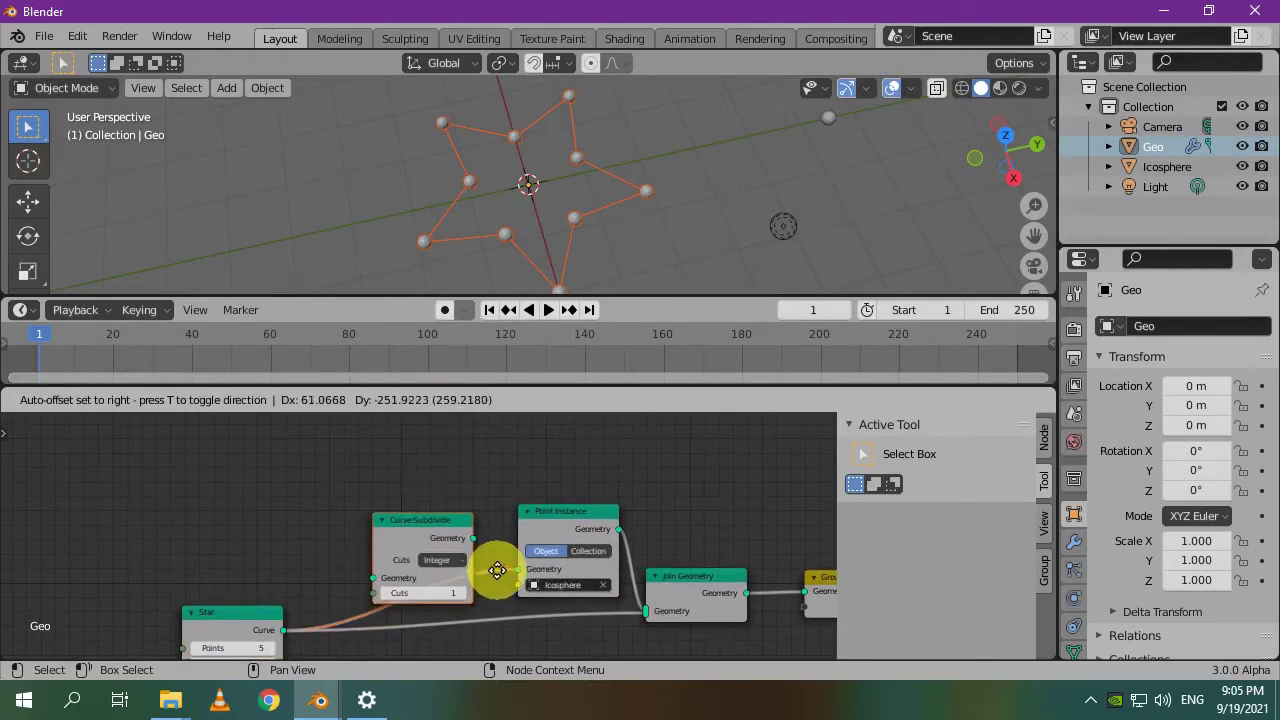
{"action": "left_click", "coordinate": [497, 570]}
{"action": "scroll", "coordinate": [431, 488], "scroll_direction": "up", "scroll_amount": 2}
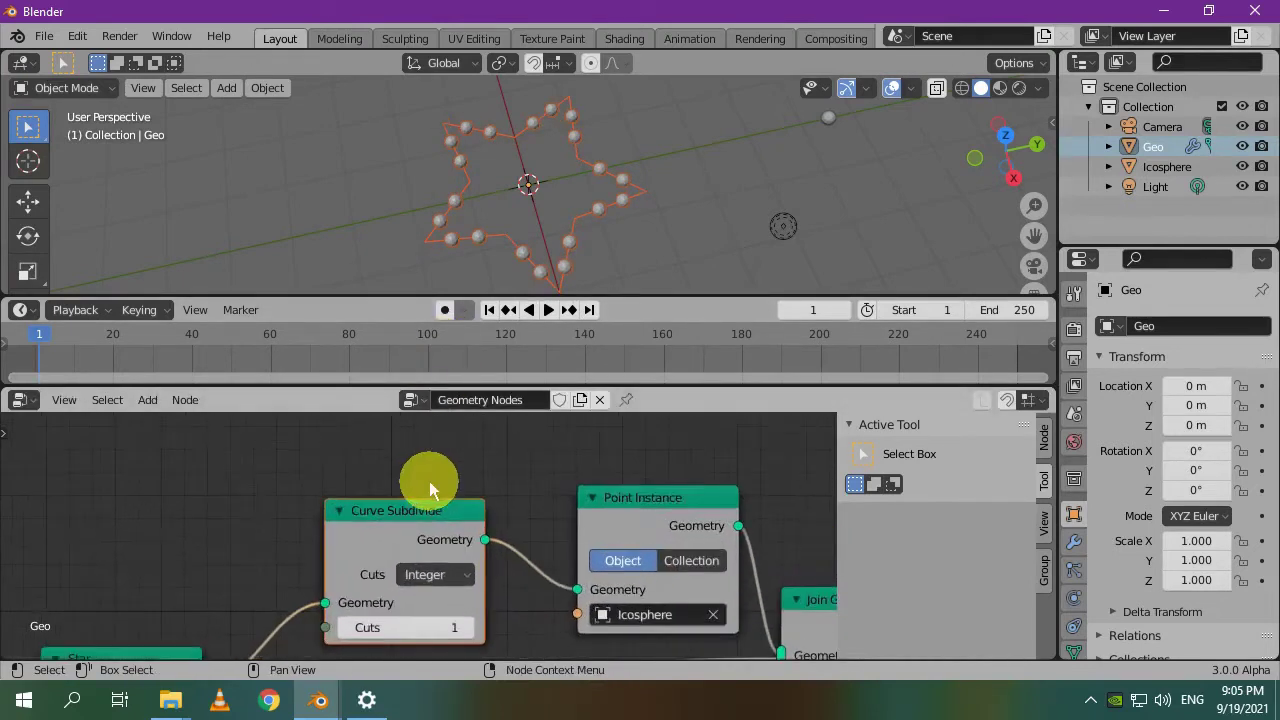
{"action": "scroll", "coordinate": [431, 488], "scroll_direction": "up", "scroll_amount": 1}
{"action": "scroll", "coordinate": [571, 457], "scroll_direction": "down", "scroll_amount": 2, "text": "shift"}
Raise the Curve Subdivide Cuts value to 10.
{"action": "left_click", "coordinate": [590, 503]}
{"action": "left_click", "coordinate": [590, 502]}
{"action": "left_click", "coordinate": [590, 502]}
{"action": "left_click", "coordinate": [590, 502]}
{"action": "left_click", "coordinate": [590, 502]}
{"action": "left_click", "coordinate": [590, 502]}
{"action": "left_click", "coordinate": [590, 502]}
{"action": "left_click", "coordinate": [591, 497]}
{"action": "left_click", "coordinate": [592, 500]}
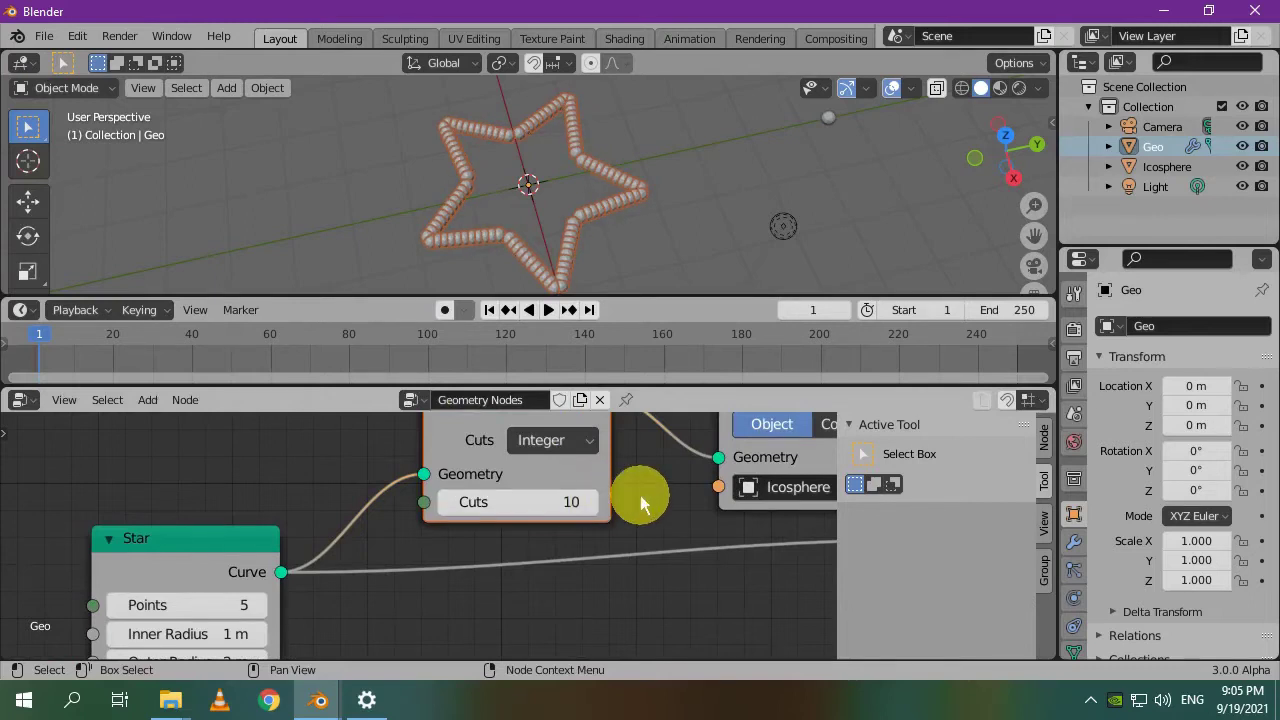
Shrink the Icosphere mesh further in Edit Mode.
{"action": "left_click", "coordinate": [828, 121]}
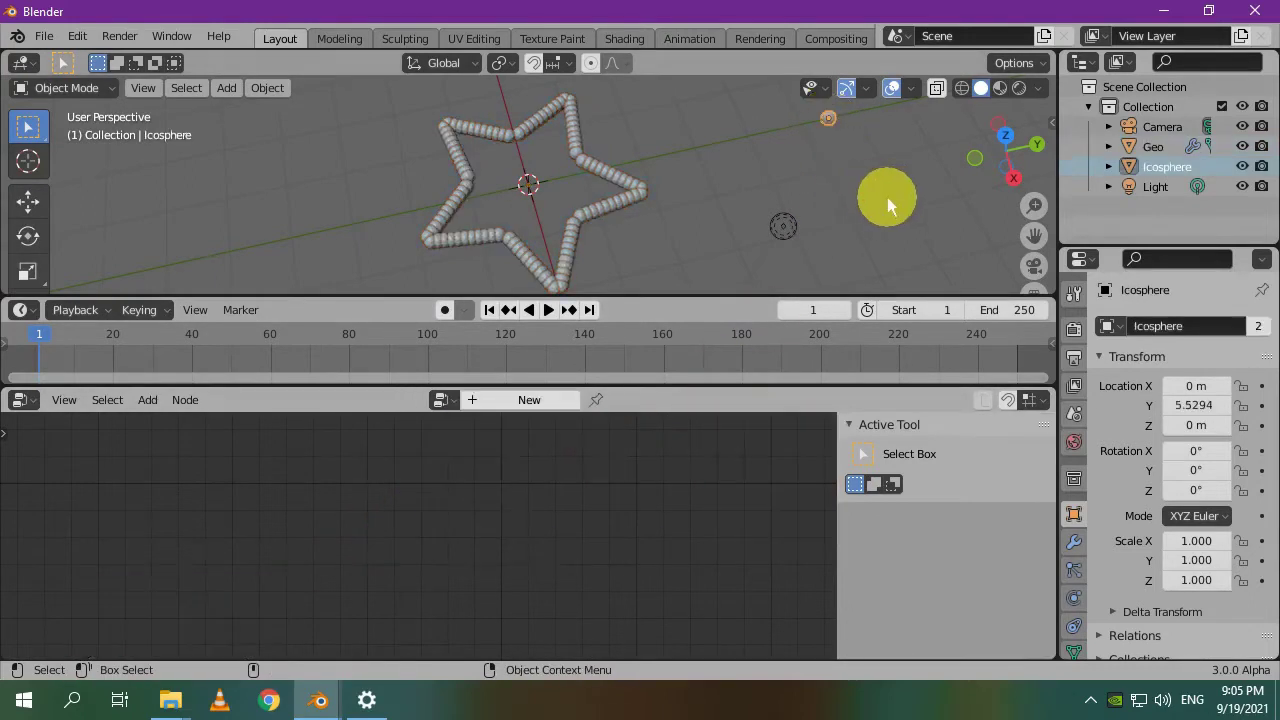
{"action": "key", "text": "Tab"}
{"action": "key", "text": "s"}
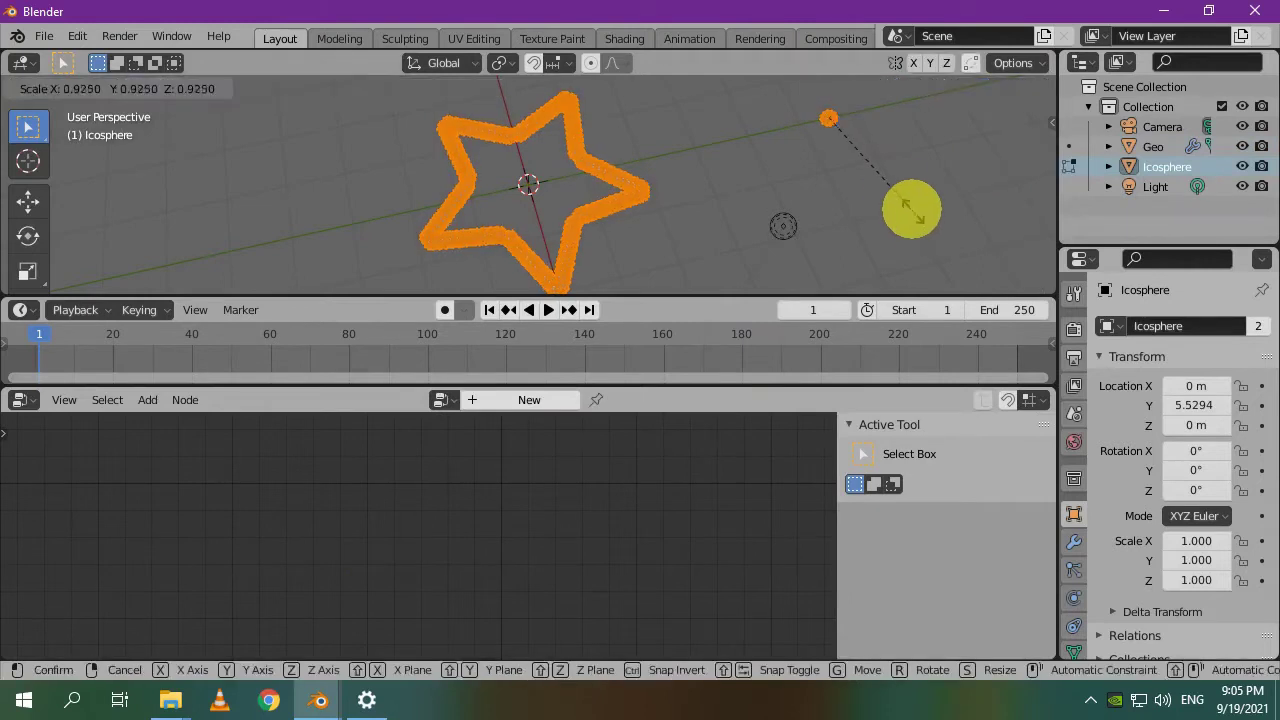
{"action": "left_click", "coordinate": [860, 140]}
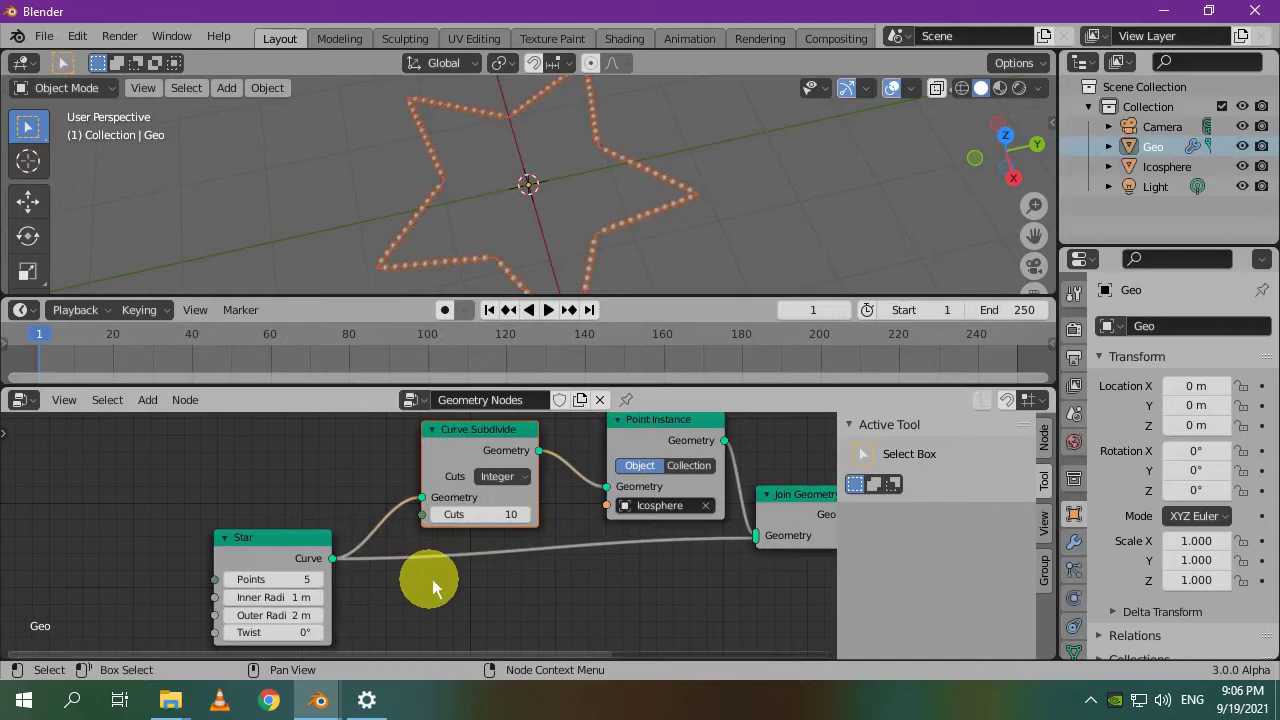
Cut the direct Star-to-Join Geometry link and zoom in on the Star node.
{"action": "middle_click_drag", "start_coordinate": [432, 588], "coordinate": [551, 557]}
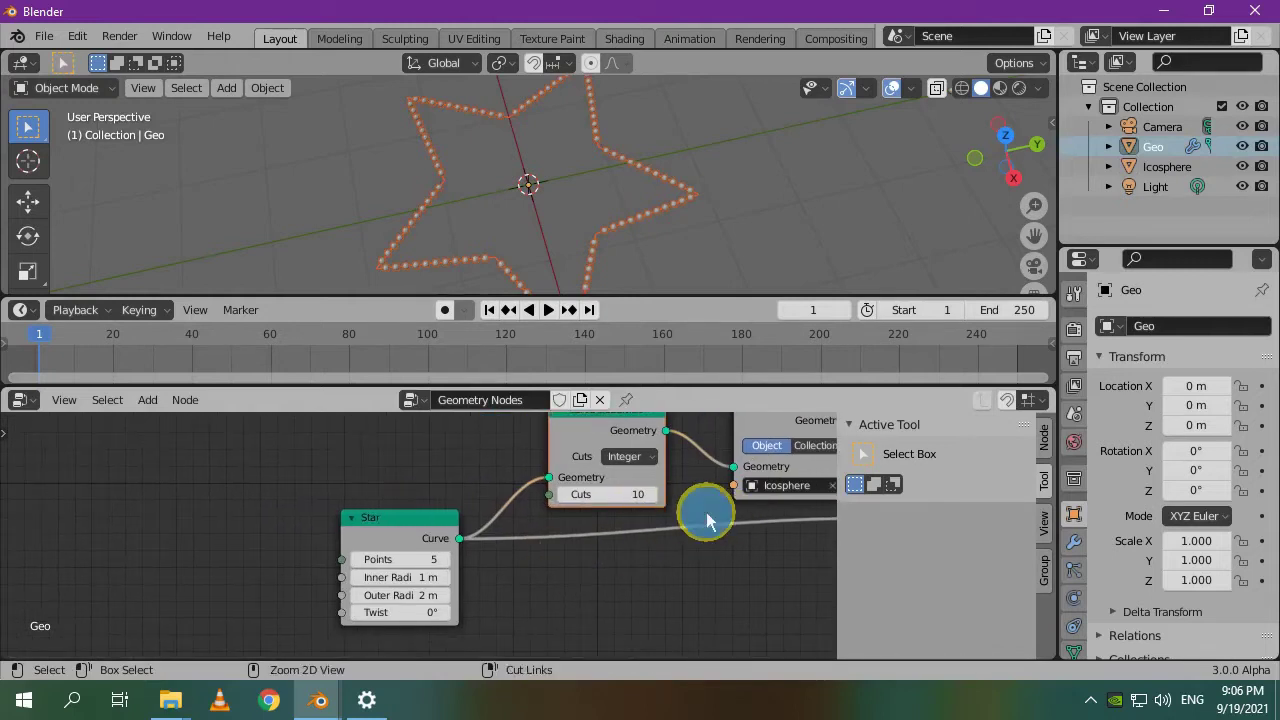
{"action": "mouse_move", "coordinate": [716, 528]}
{"action": "right_mouse_down", "text": "ctrl"}
{"action": "mouse_move", "coordinate": [726, 563]}
{"action": "mouse_move", "coordinate": [678, 561]}
{"action": "right_mouse_up", "text": "ctrl"}
{"action": "scroll", "coordinate": [678, 561], "scroll_direction": "down", "scroll_amount": 2}
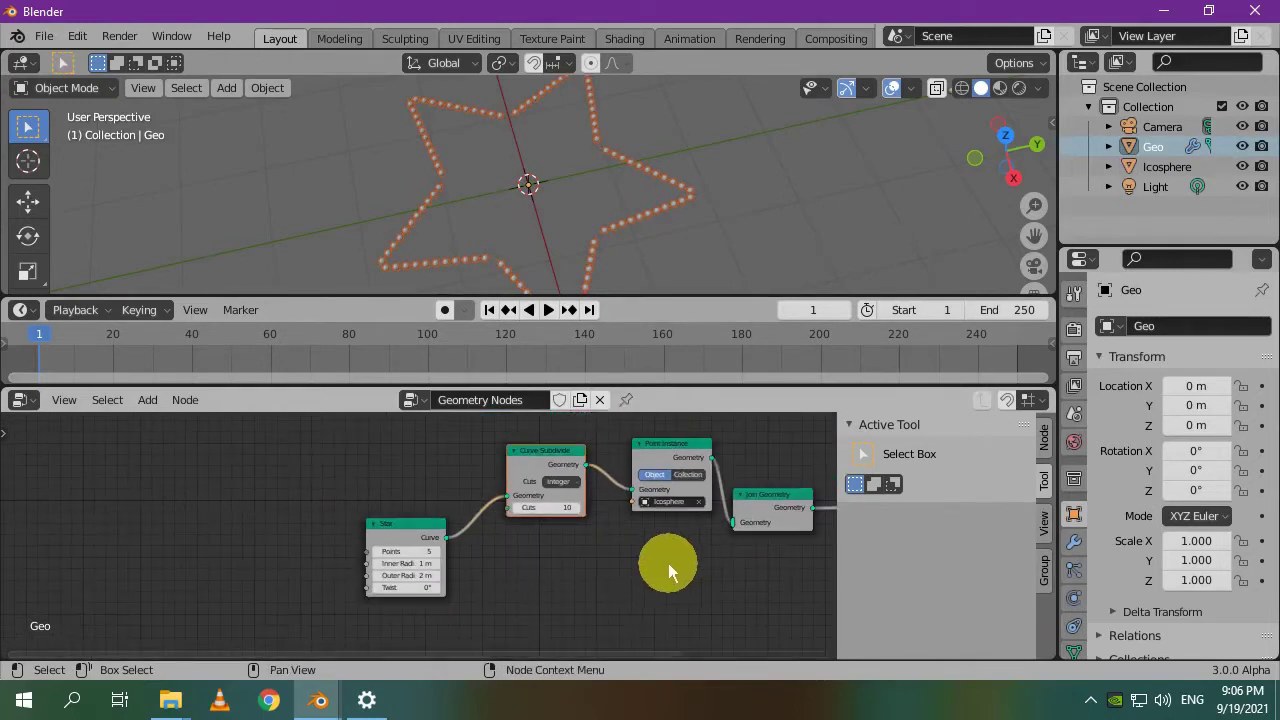
{"action": "middle_click_drag", "start_coordinate": [531, 523], "coordinate": [726, 514]}
{"action": "scroll", "coordinate": [595, 572], "scroll_direction": "up", "scroll_amount": 2}
{"action": "scroll", "coordinate": [595, 572], "scroll_direction": "up", "scroll_amount": 1}
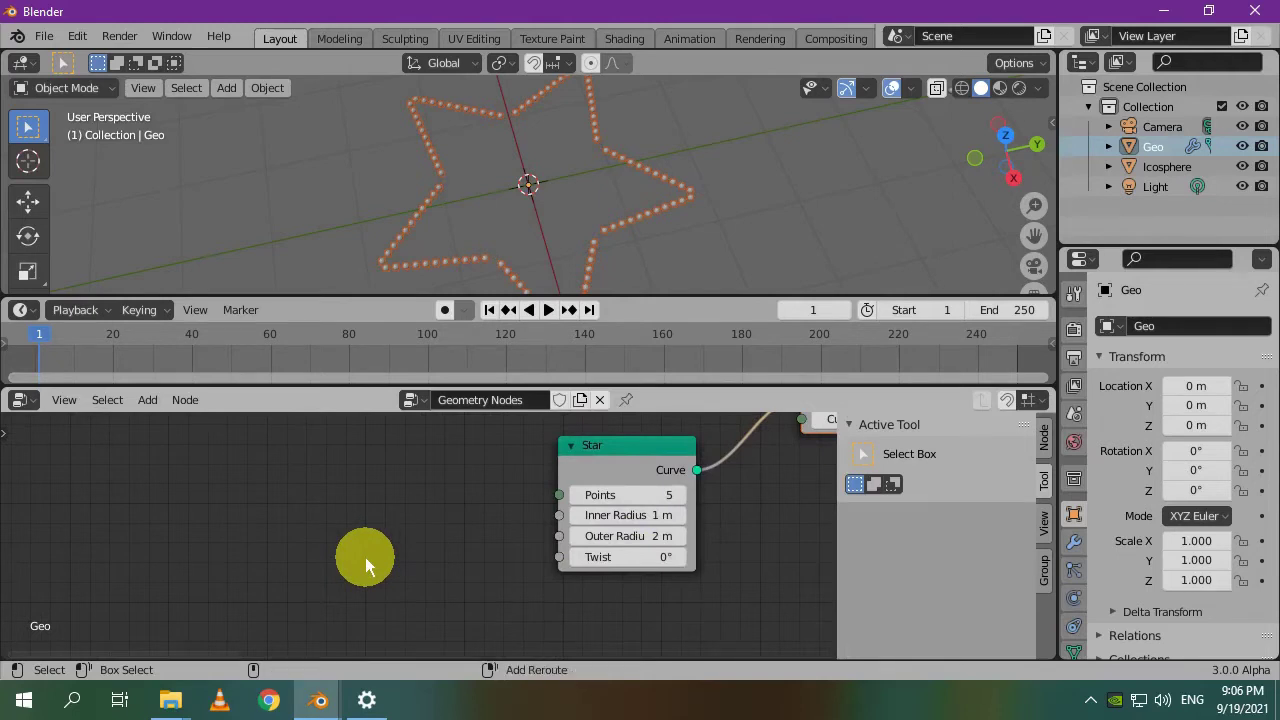
Add a Value node to Geo's node tree.
{"action": "key", "text": "shift+a"}
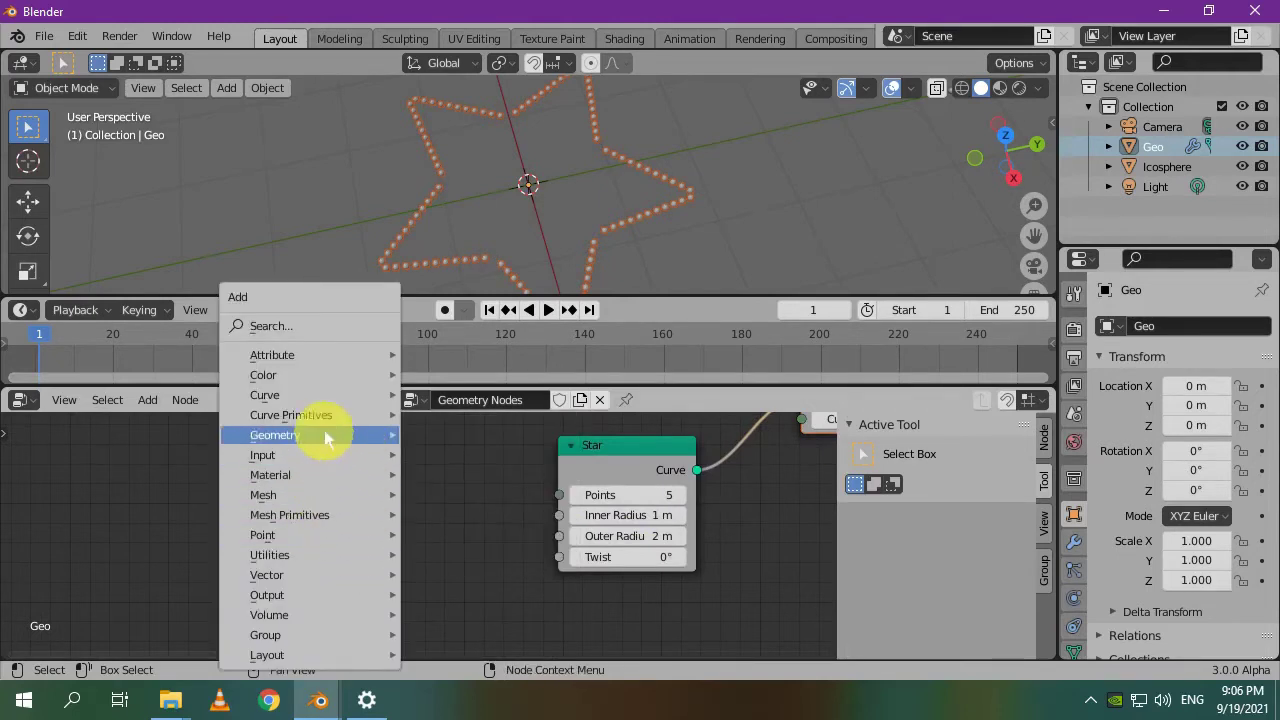
{"action": "left_click", "coordinate": [321, 322]}
{"action": "type", "text": "value"}
{"action": "key", "text": "Return"}
{"action": "left_click", "coordinate": [319, 582]}
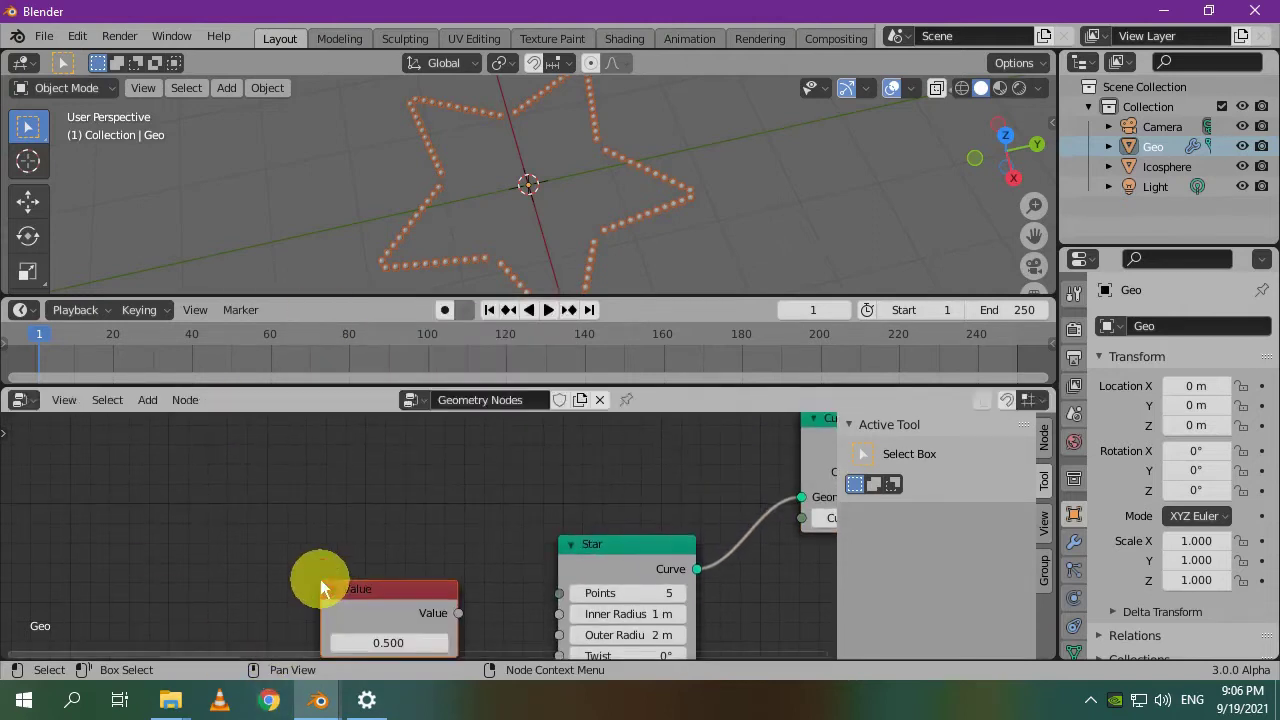
{"action": "scroll", "coordinate": [446, 571], "scroll_direction": "up", "scroll_amount": 2}
Drive the Value node with #frame, place it left of Star, and jump to frame 19.
{"action": "double_click", "coordinate": [446, 524]}
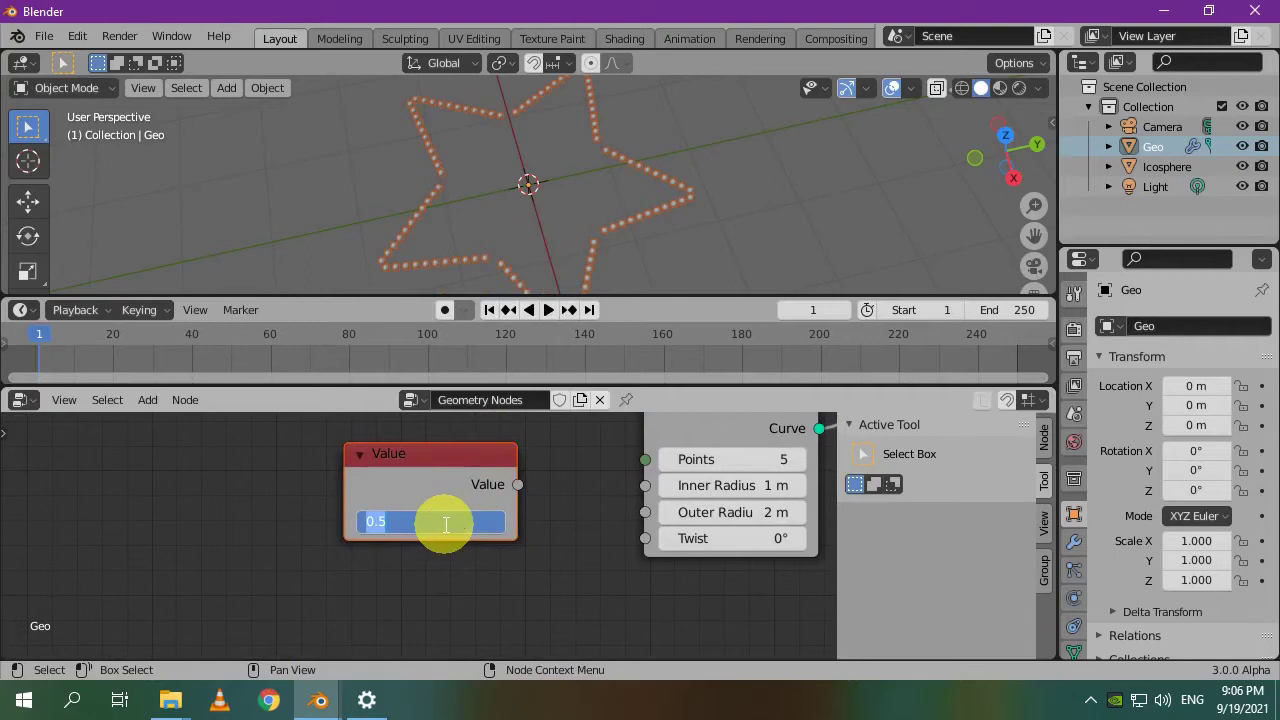
{"action": "type", "text": "#frame"}
{"action": "key", "text": "Return"}
{"action": "left_click_drag", "start_coordinate": [418, 471], "coordinate": [366, 499]}
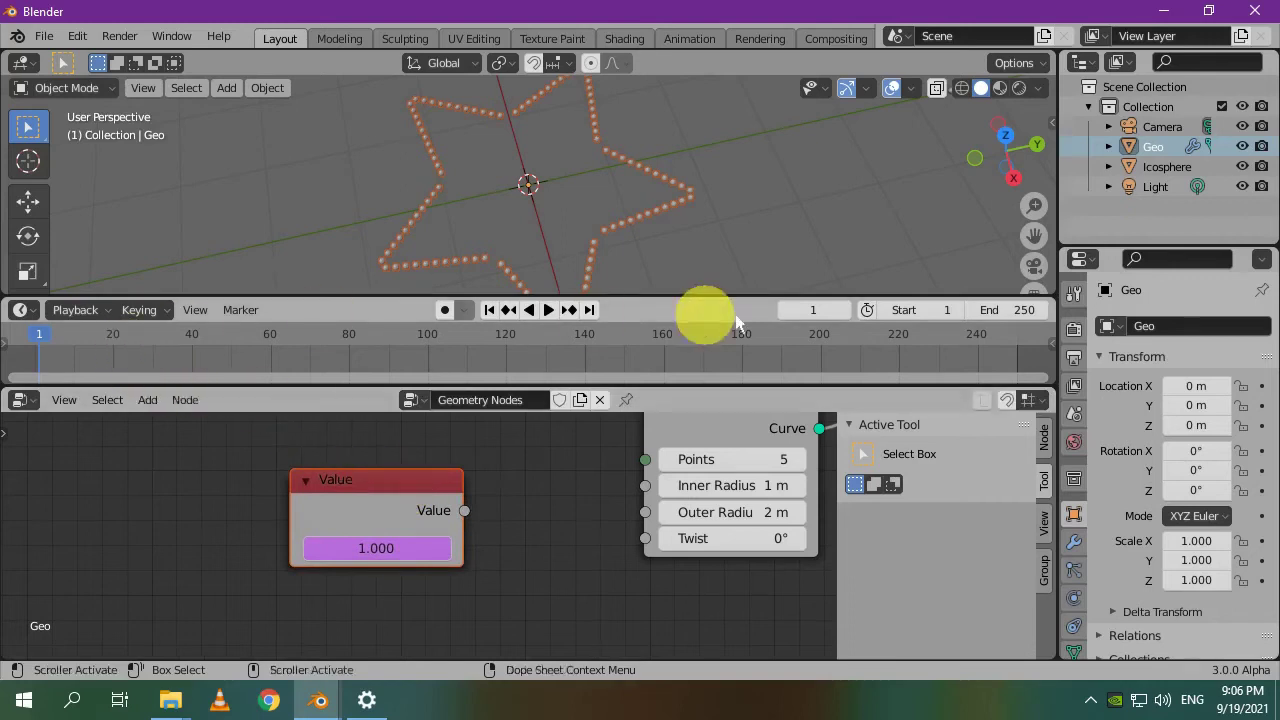
{"action": "type", "text": "19"}
{"action": "key", "text": "Return"}
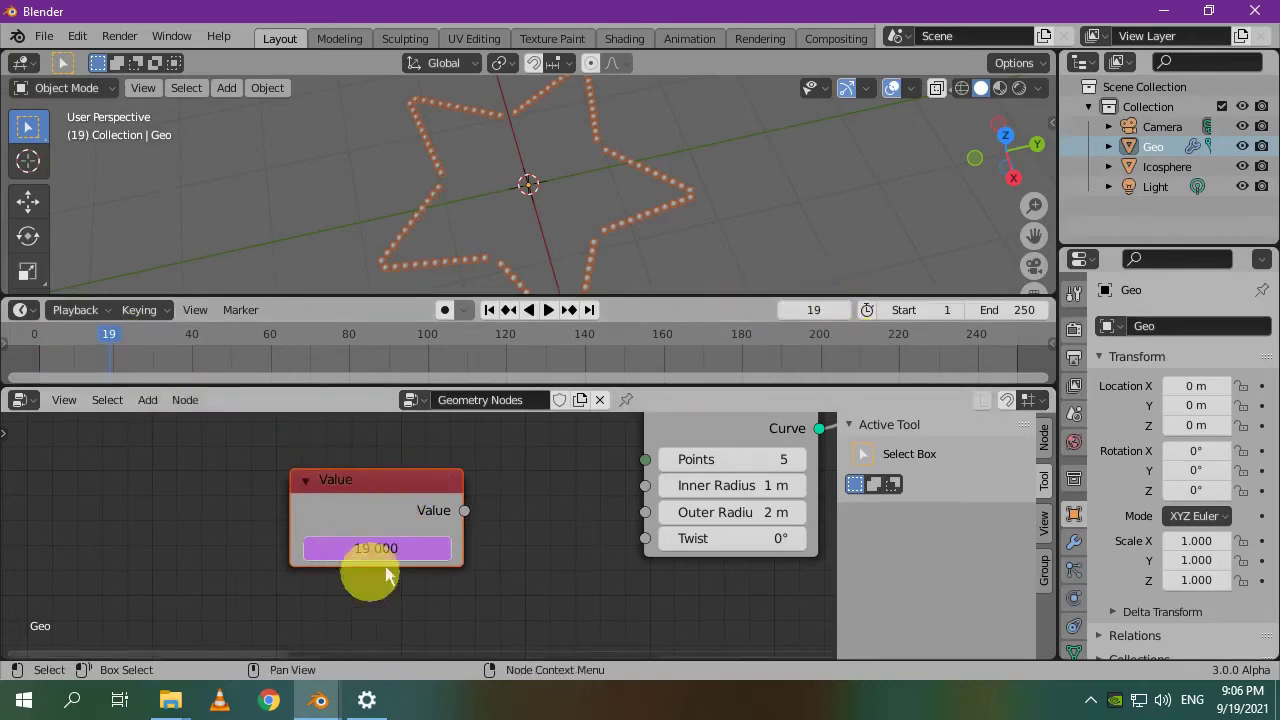
{"action": "scroll", "coordinate": [542, 575], "scroll_direction": "down", "scroll_amount": 1}
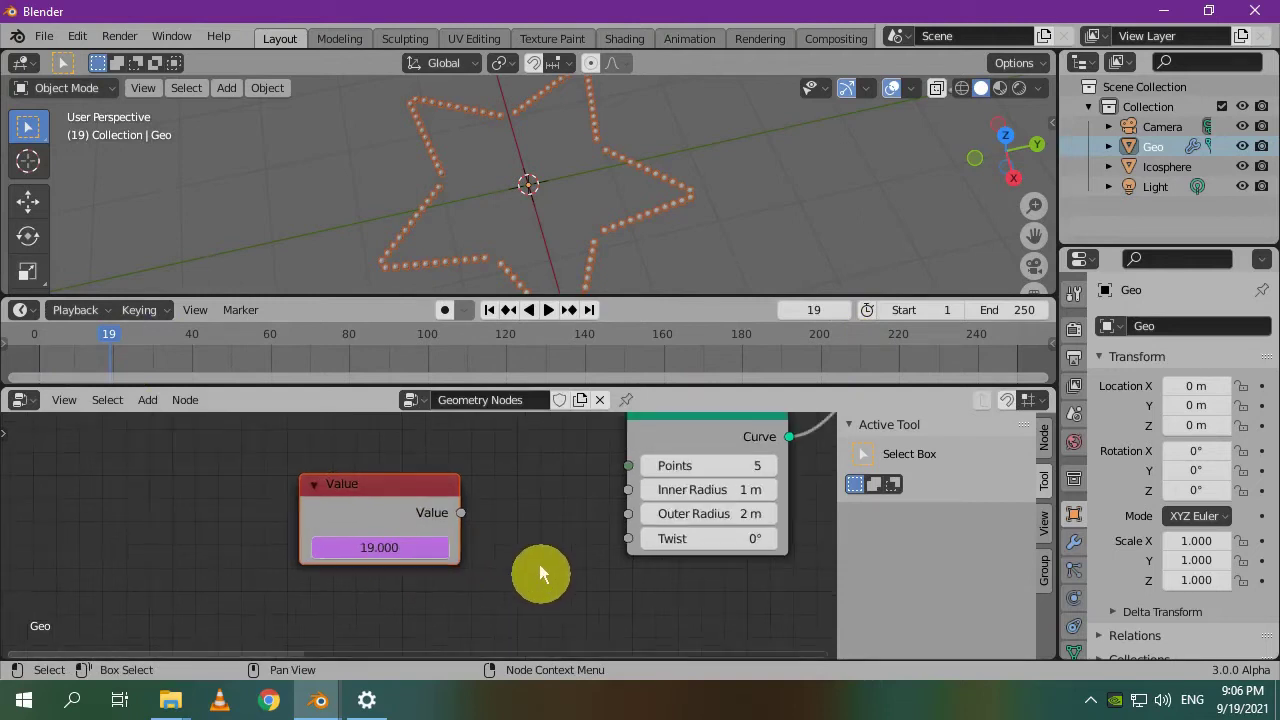
Connect the Value output to the Star's Twist and preview the animation.
{"action": "left_click_drag", "start_coordinate": [460, 514], "coordinate": [630, 543]}
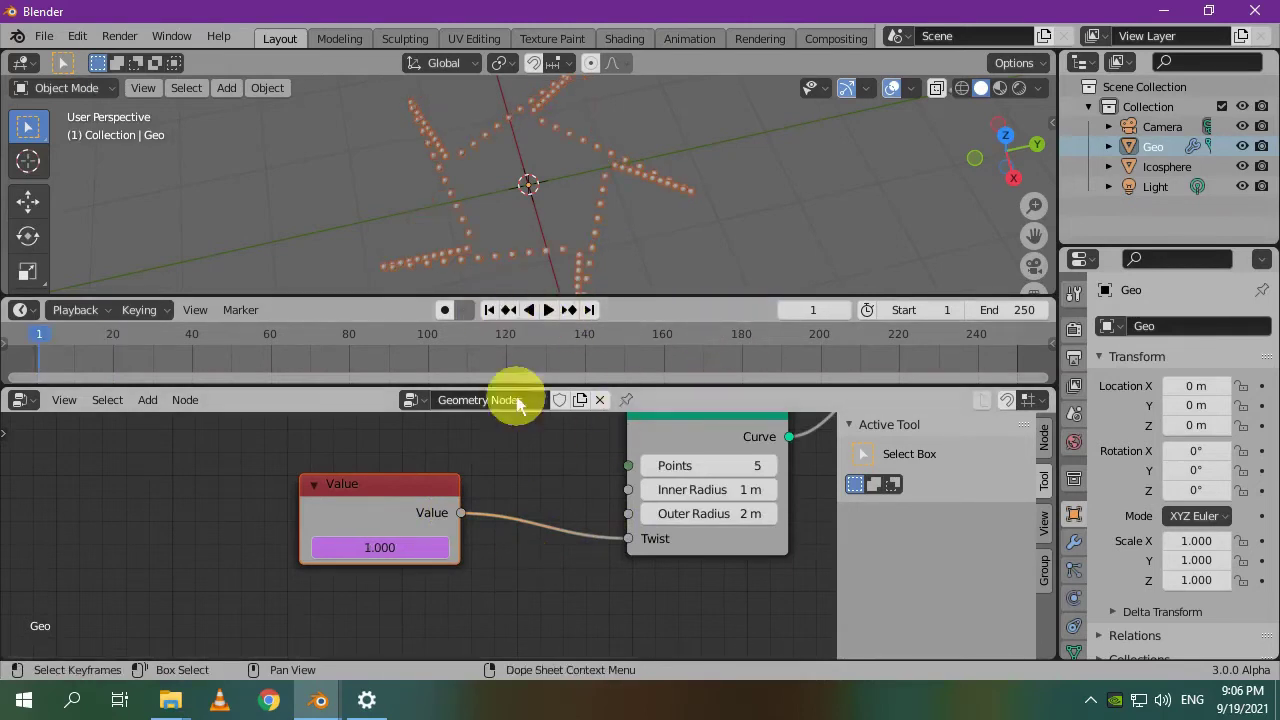
{"action": "key", "text": "space"}
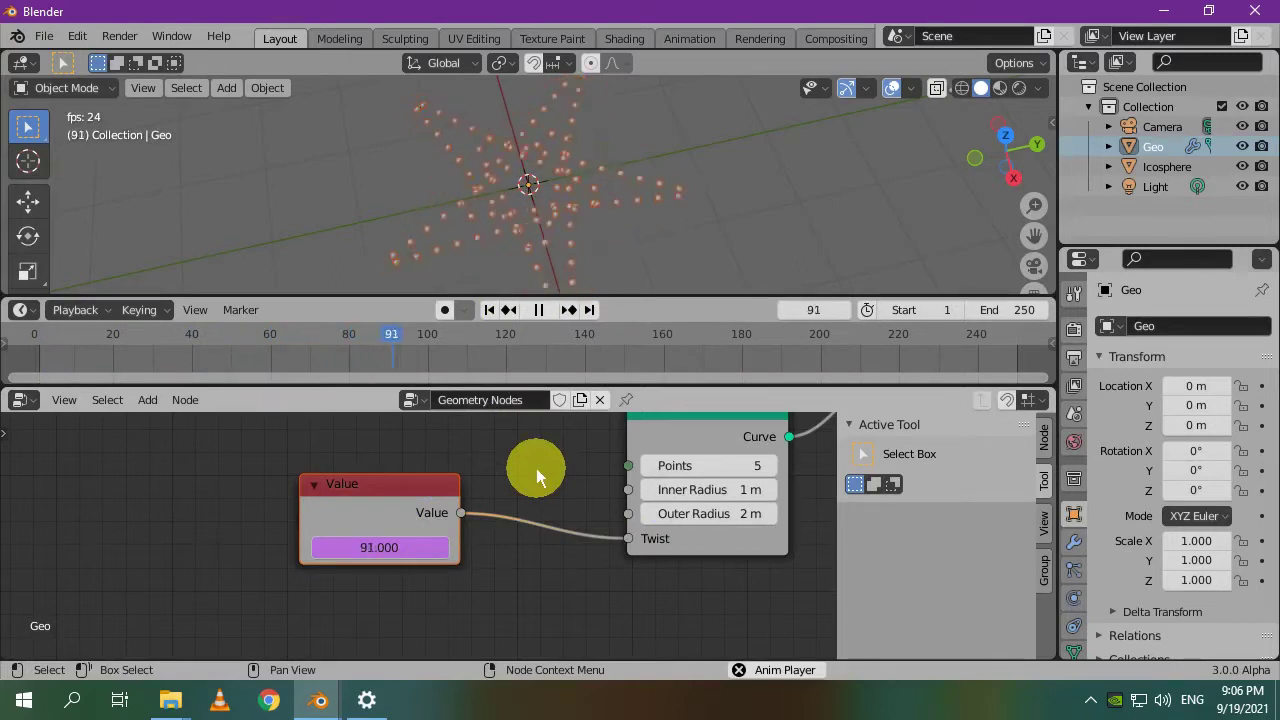
{"action": "key", "text": "space"}
Change the driver to frame/10, then replay the animation from the first frame.
{"action": "double_click", "coordinate": [401, 547]}
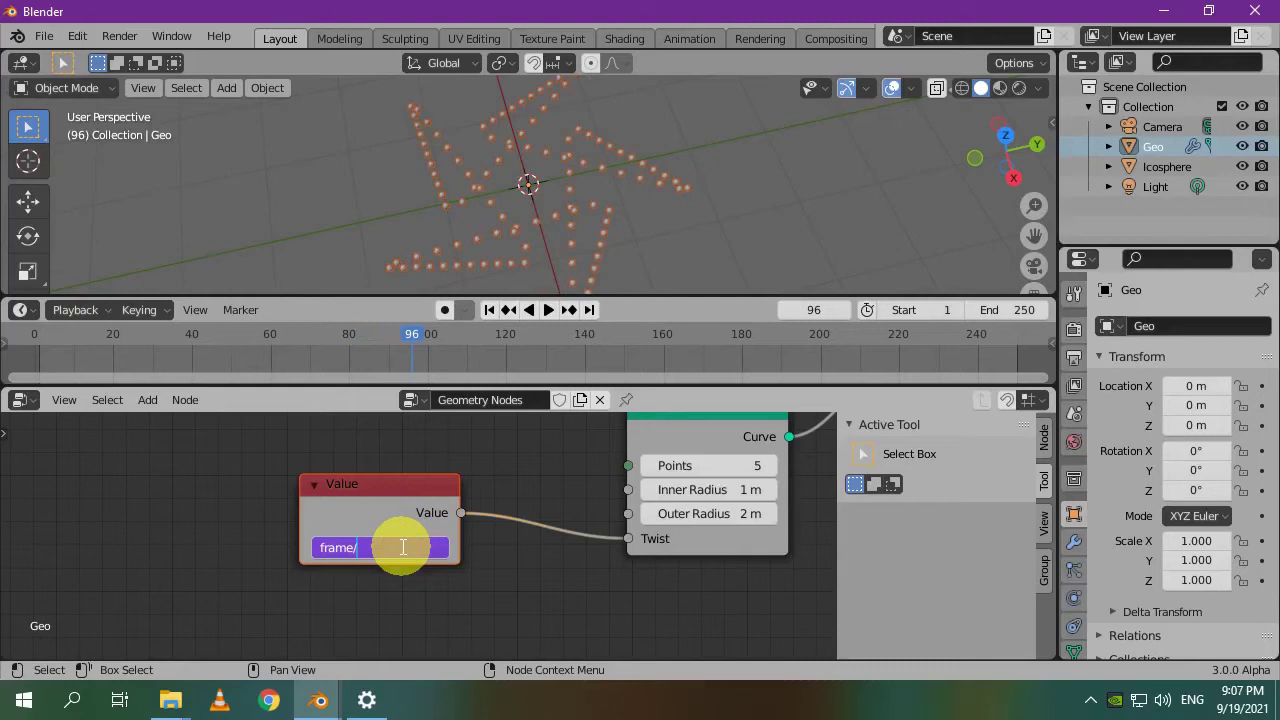
{"action": "type", "text": "/10"}
{"action": "key", "text": "Return"}
{"action": "left_click", "coordinate": [489, 309]}
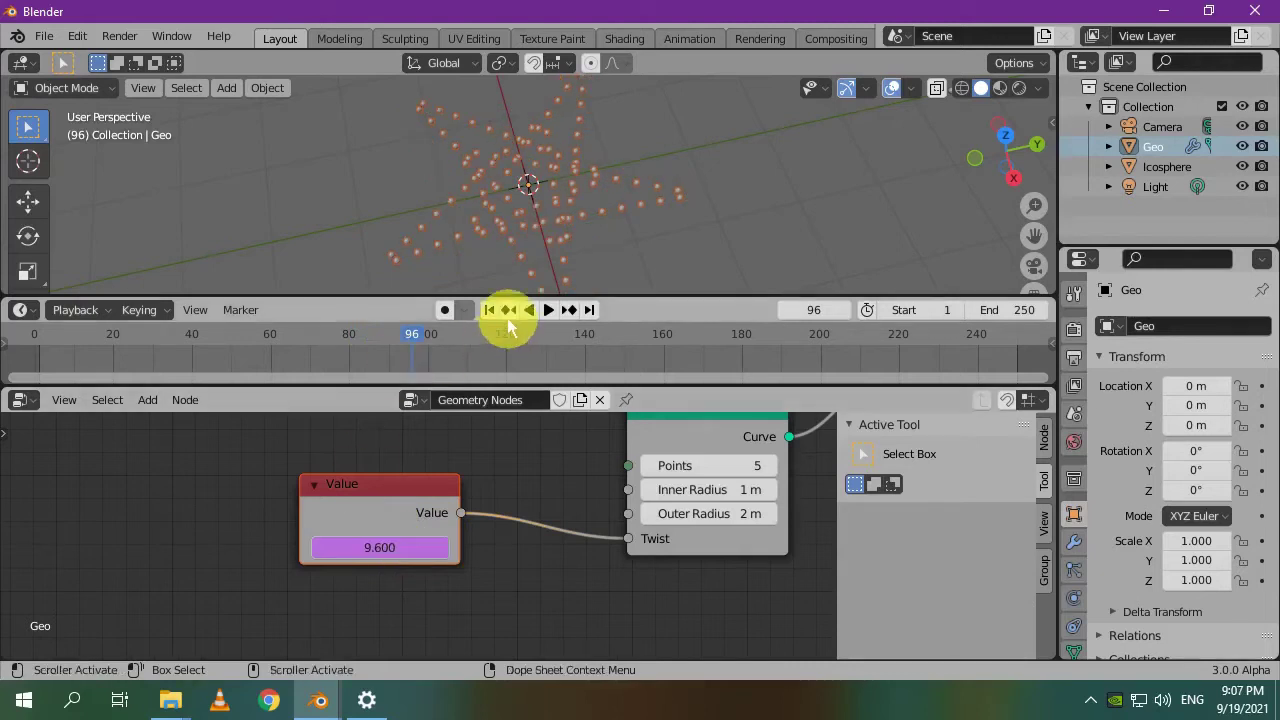
{"action": "key", "text": "space"}
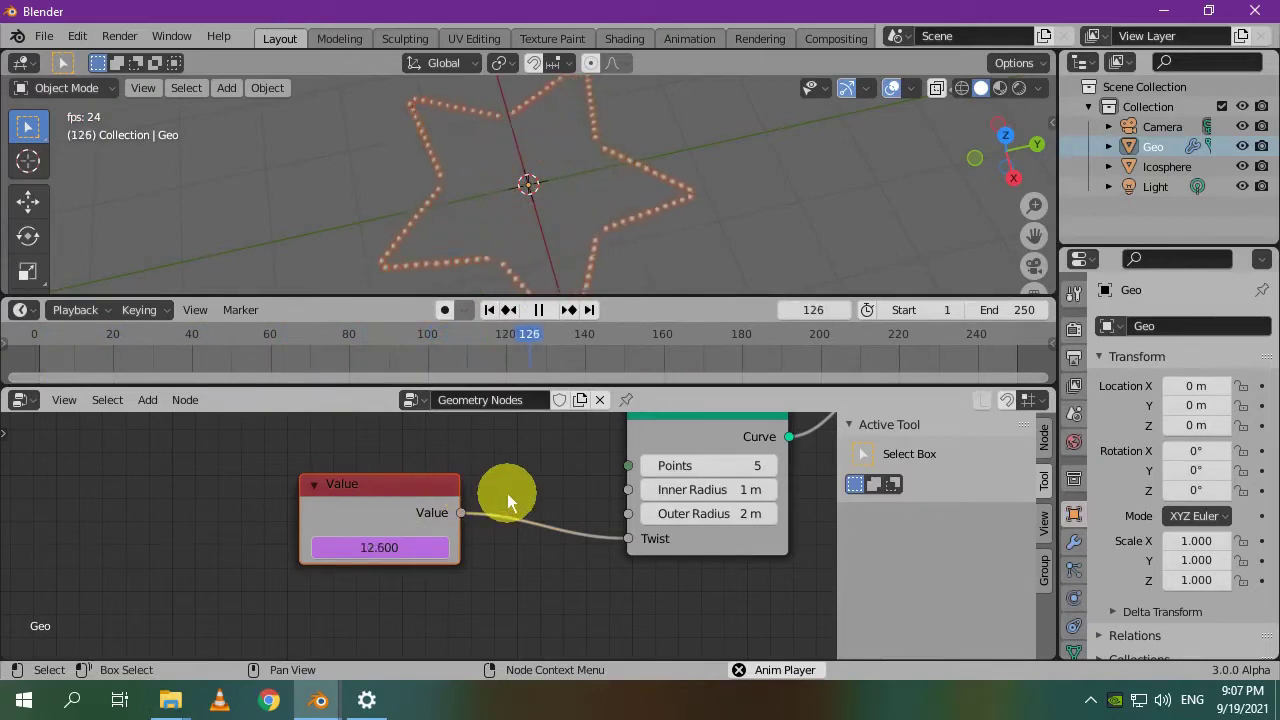
{"action": "key", "text": "space"}
{"action": "scroll", "coordinate": [507, 493], "scroll_direction": "down", "scroll_amount": 2}
{"action": "scroll", "coordinate": [513, 491], "scroll_direction": "up", "scroll_amount": 1}
{"action": "middle_click_drag", "start_coordinate": [513, 491], "coordinate": [386, 529]}
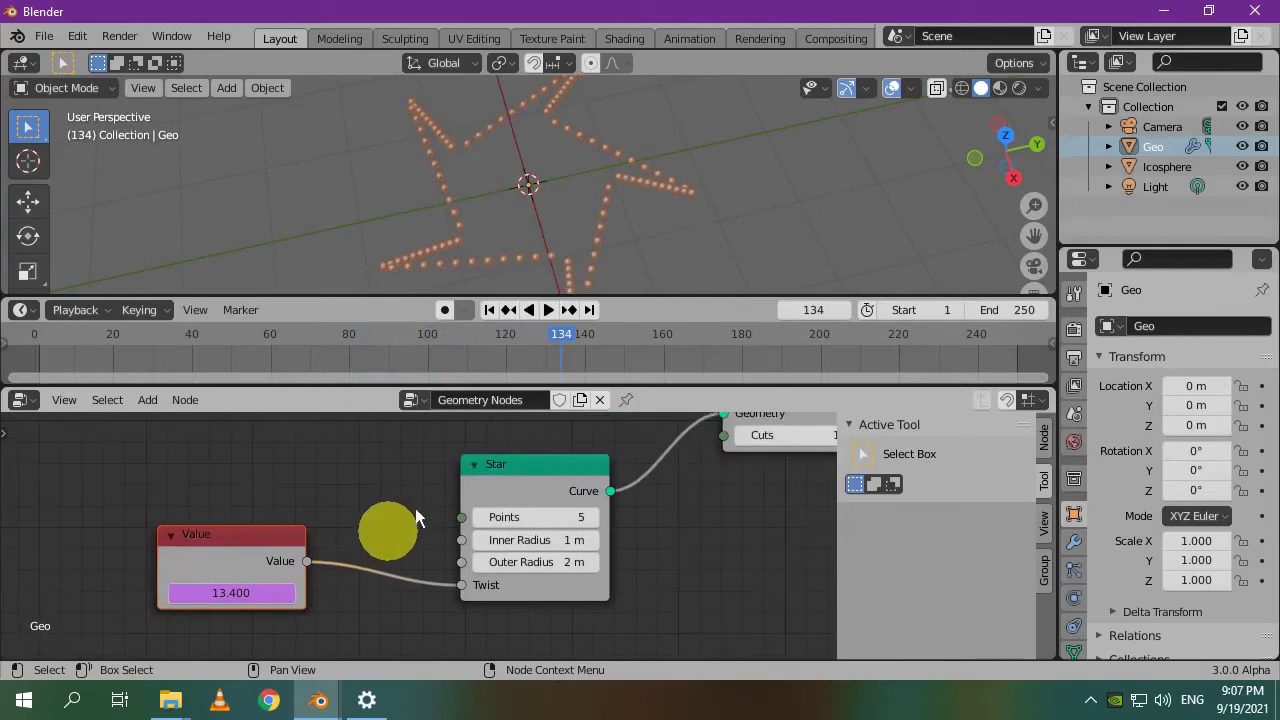
Switch the viewport to Rendered shading and give the Icosphere a new material.
{"action": "left_click", "coordinate": [1019, 88]}
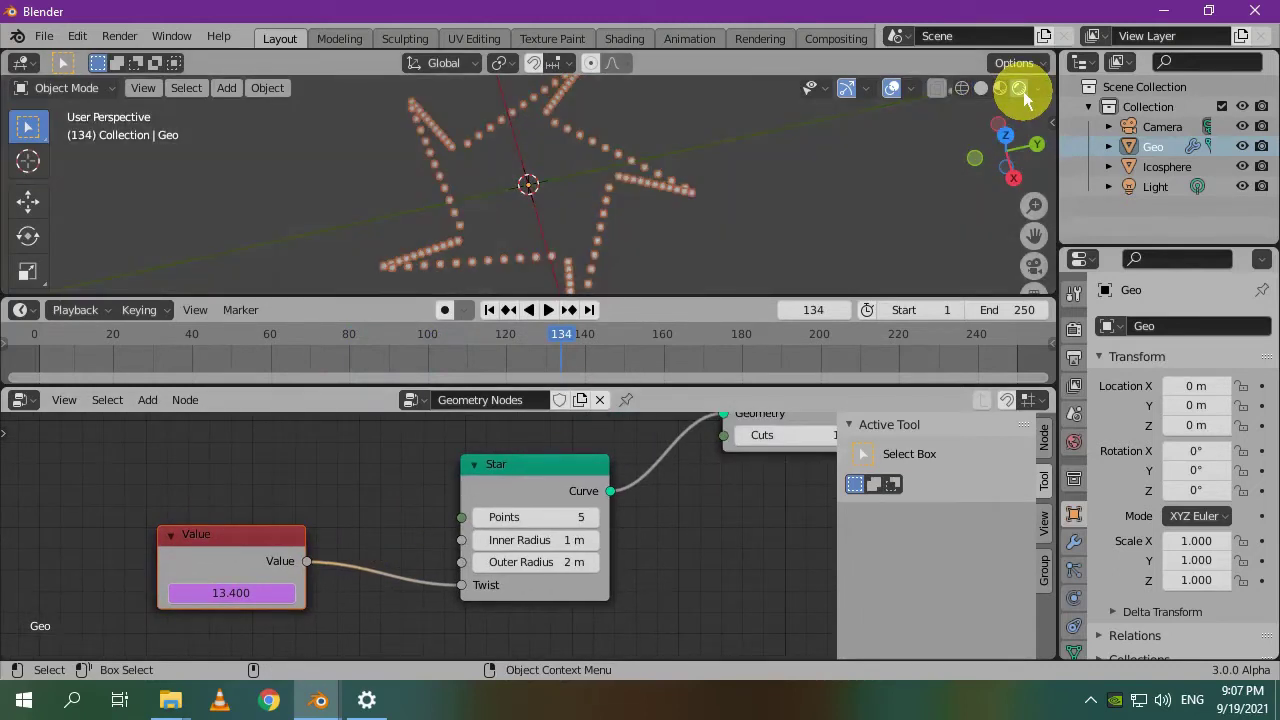
{"action": "left_click", "coordinate": [1166, 167]}
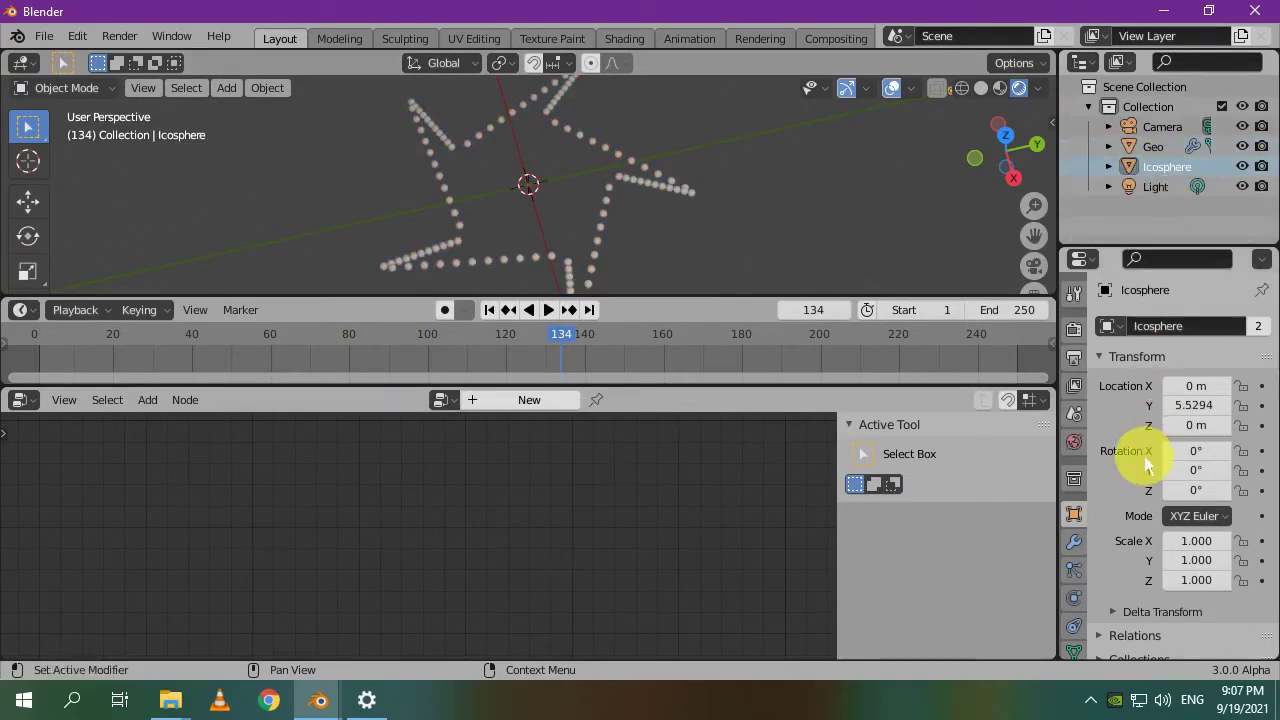
{"action": "scroll", "coordinate": [1146, 462], "scroll_direction": "down", "scroll_amount": 5}
{"action": "scroll", "coordinate": [1063, 570], "scroll_direction": "down", "scroll_amount": 2}
{"action": "left_click", "coordinate": [1074, 603]}
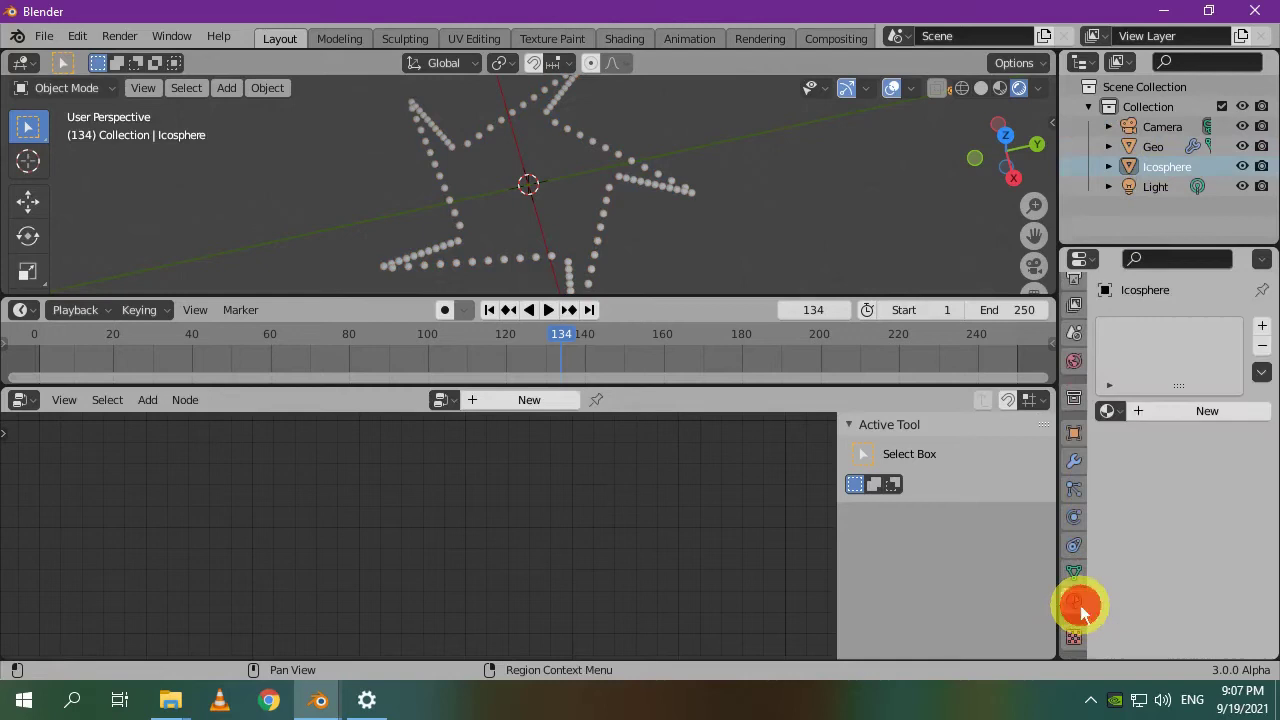
{"action": "left_click", "coordinate": [1171, 410]}
Set the material's Emission Strength to 15 and its emission colour to hex FFFF00.
{"action": "scroll", "coordinate": [1160, 514], "scroll_direction": "down", "scroll_amount": 12}
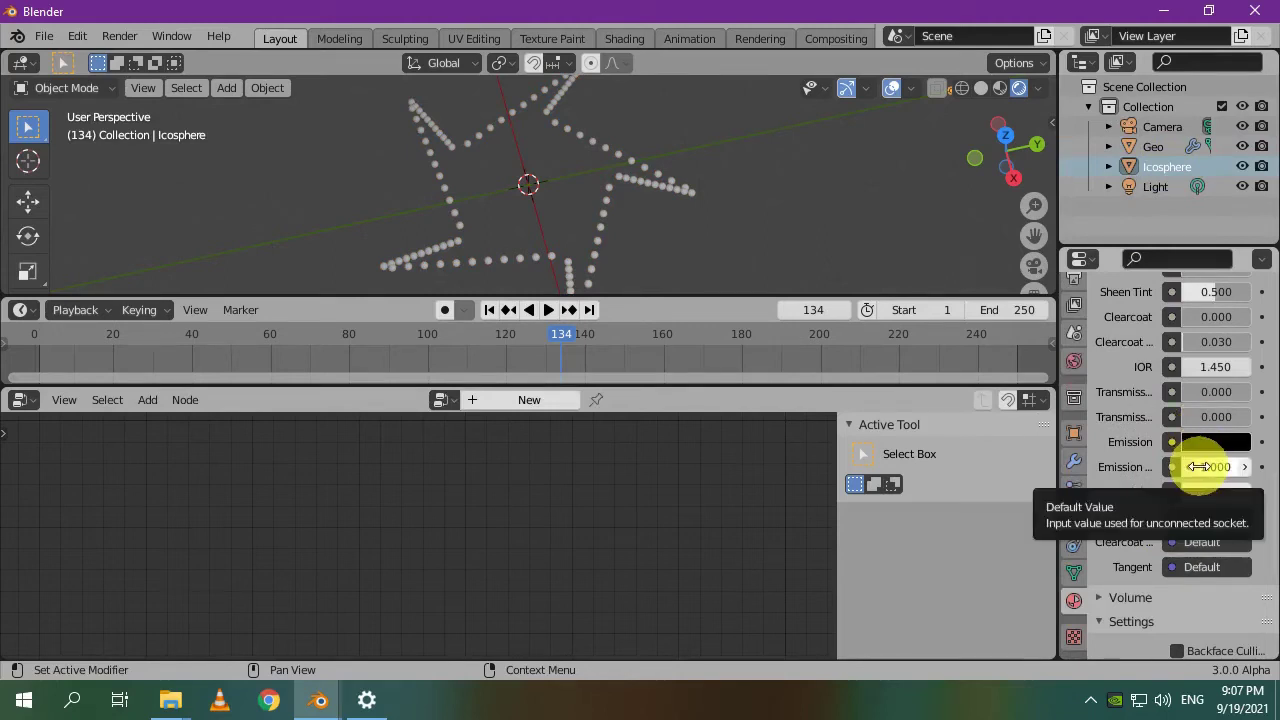
{"action": "left_click", "coordinate": [1240, 466]}
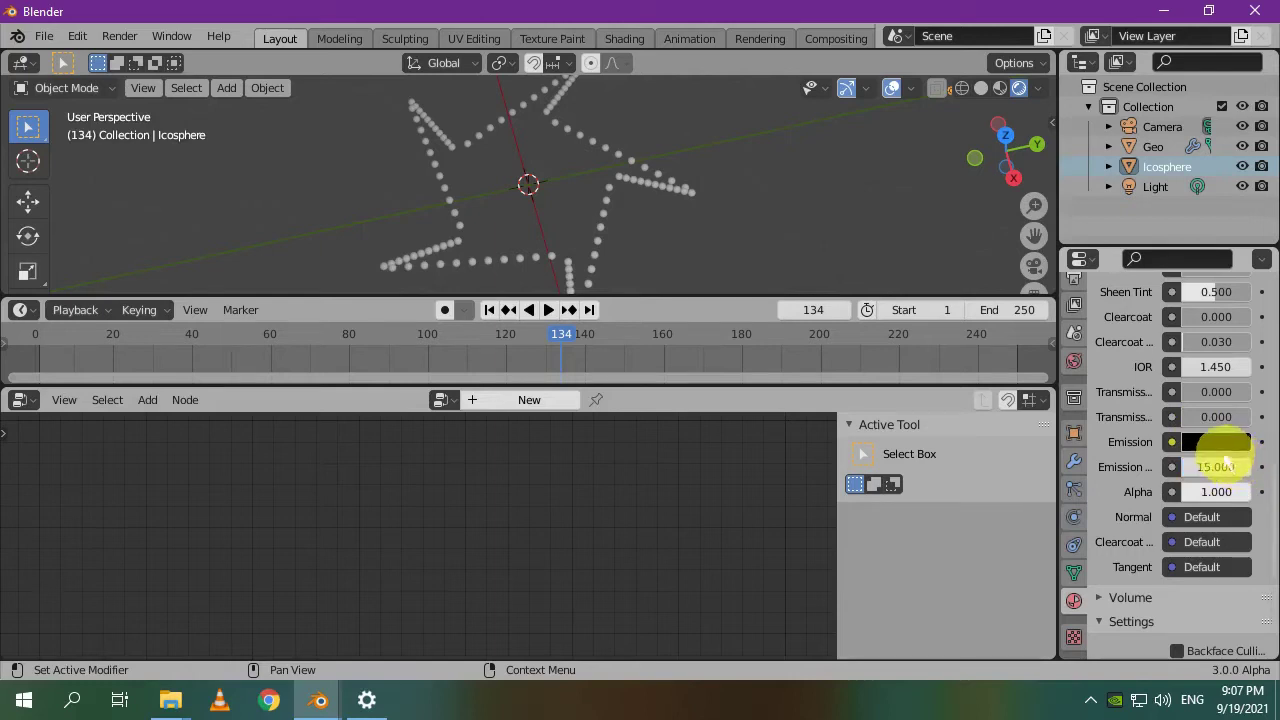
{"action": "left_click", "coordinate": [1214, 440]}
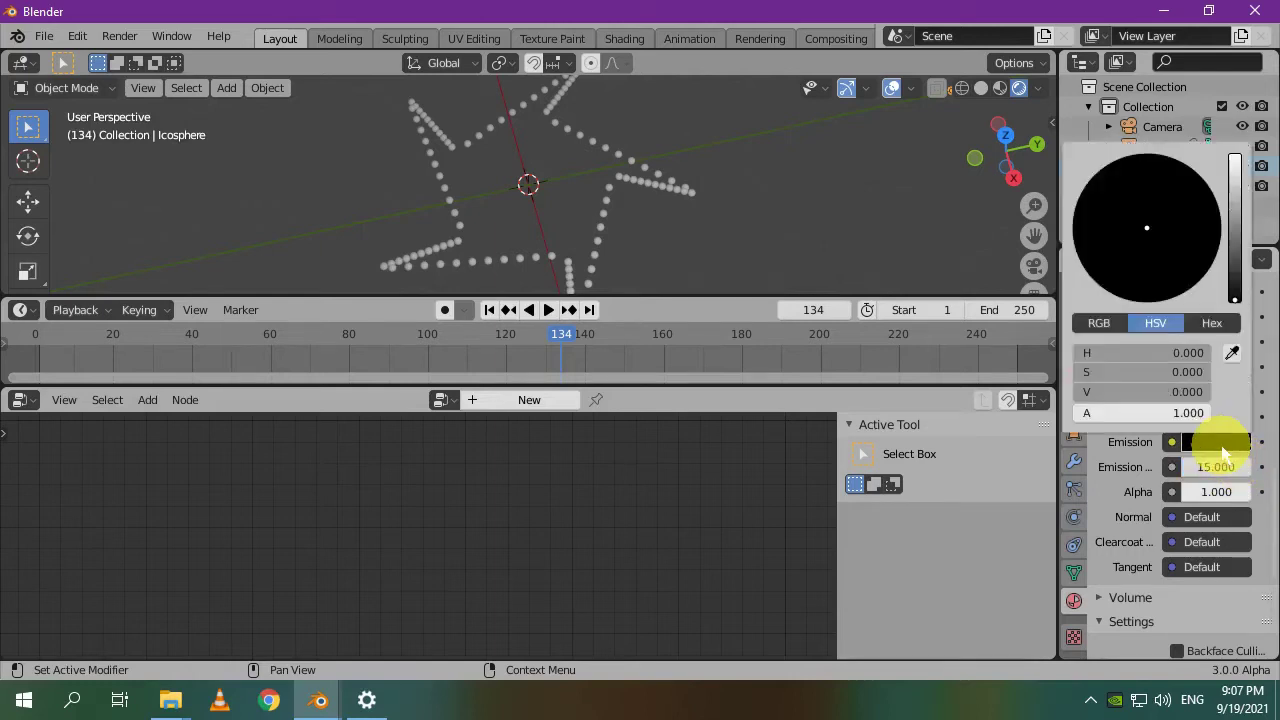
{"action": "left_click", "coordinate": [1210, 328]}
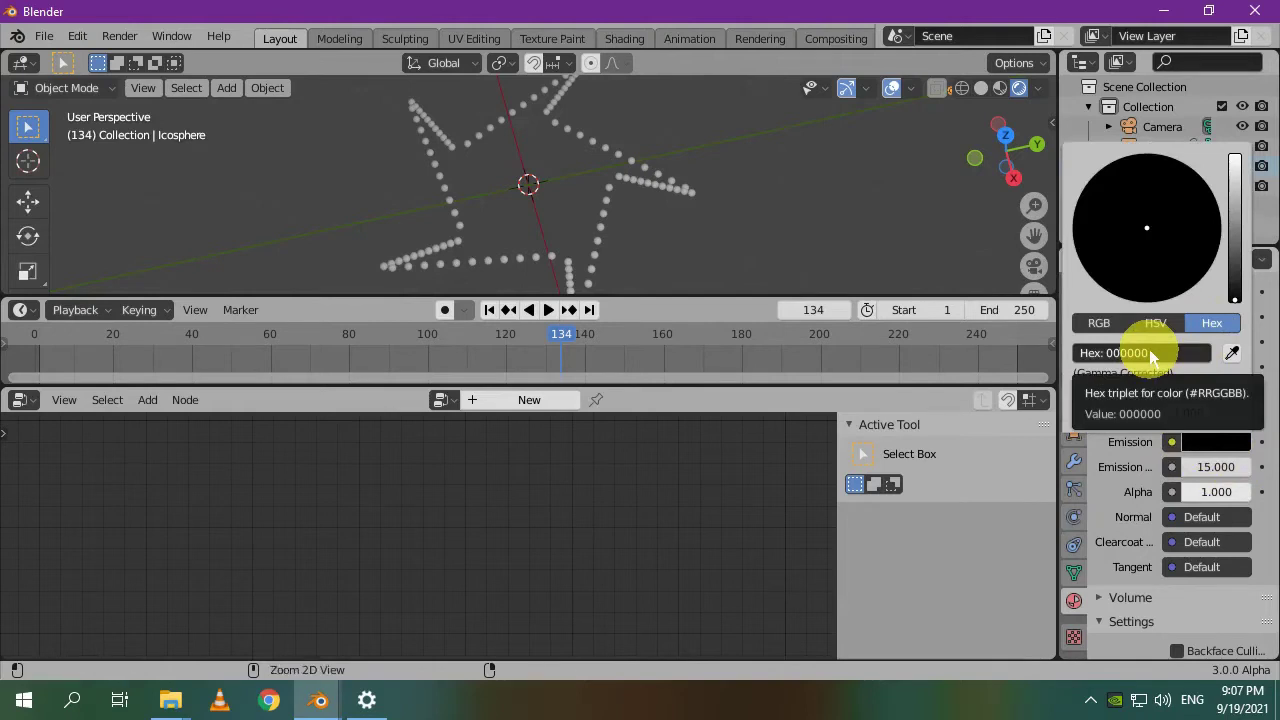
{"action": "type", "text": "FFFF00"}
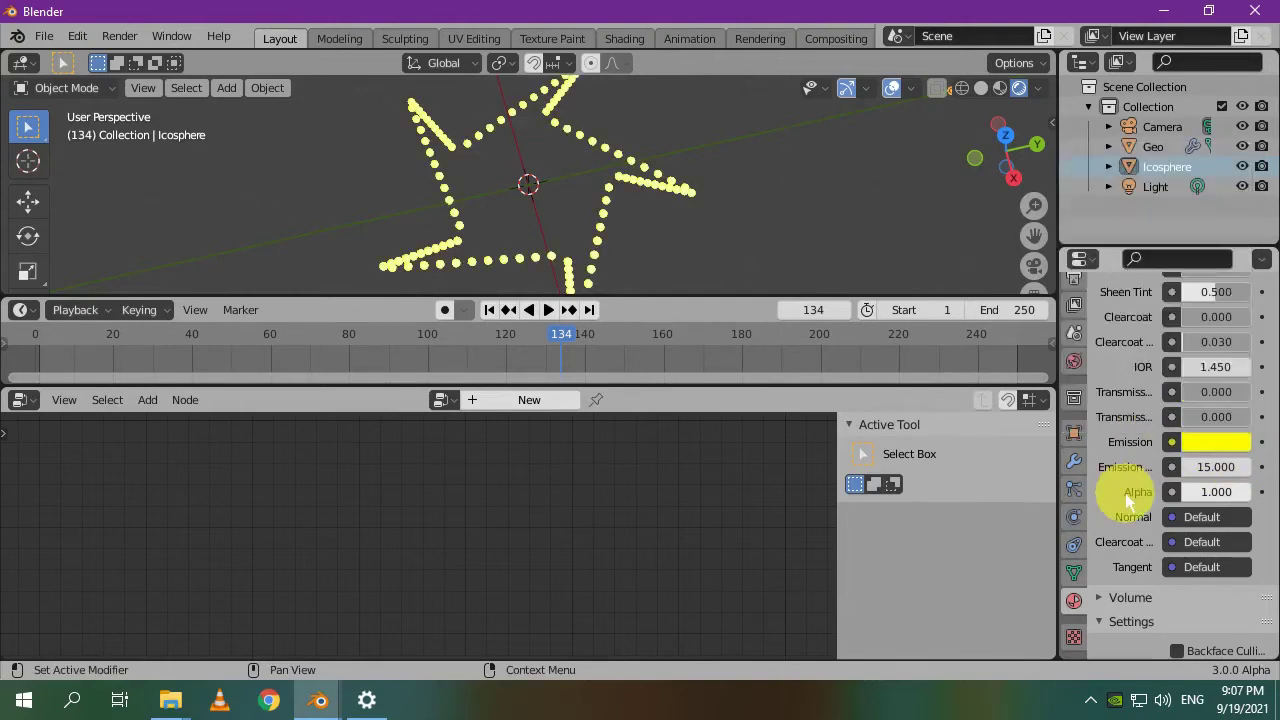
In the Eevee render settings, enable Ambient Occlusion, Bloom and Screen Space Reflections.
{"action": "scroll", "coordinate": [1115, 465], "scroll_direction": "up", "scroll_amount": 8}
{"action": "scroll", "coordinate": [1074, 396], "scroll_direction": "up", "scroll_amount": 3}
{"action": "left_click", "coordinate": [1075, 332]}
{"action": "scroll", "coordinate": [1132, 380], "scroll_direction": "up", "scroll_amount": 4}
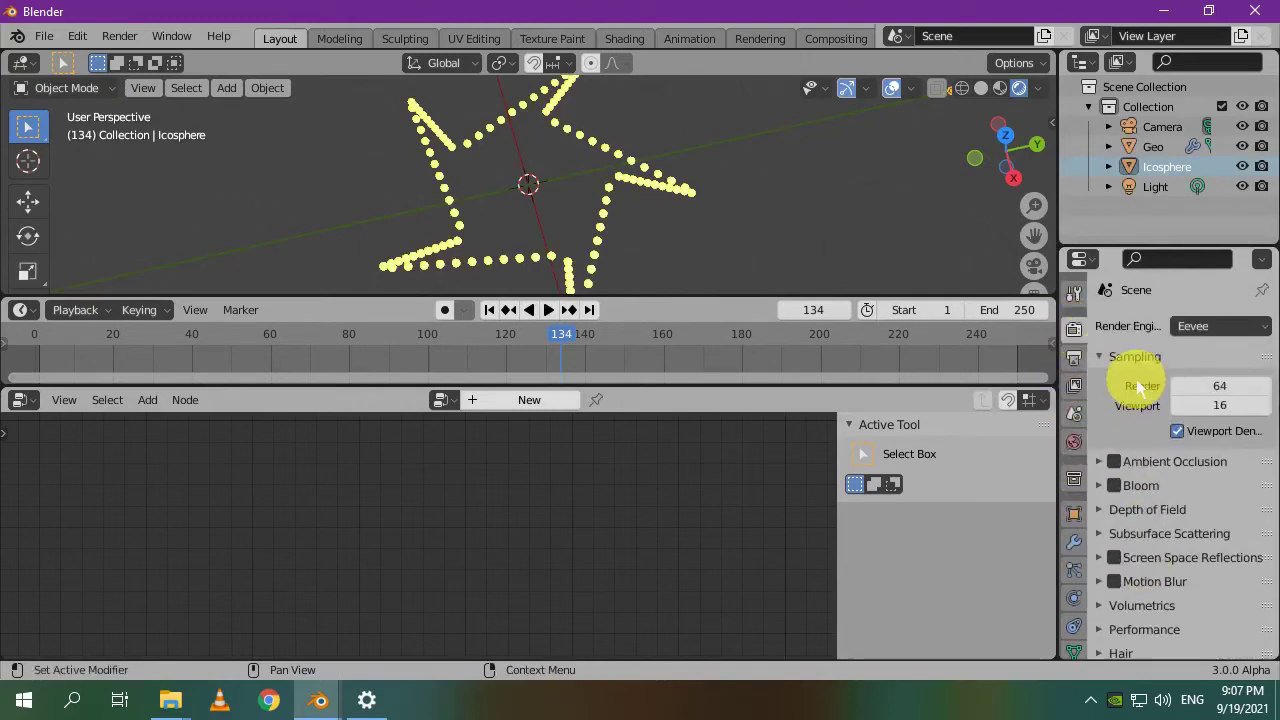
{"action": "left_click", "coordinate": [1115, 486]}
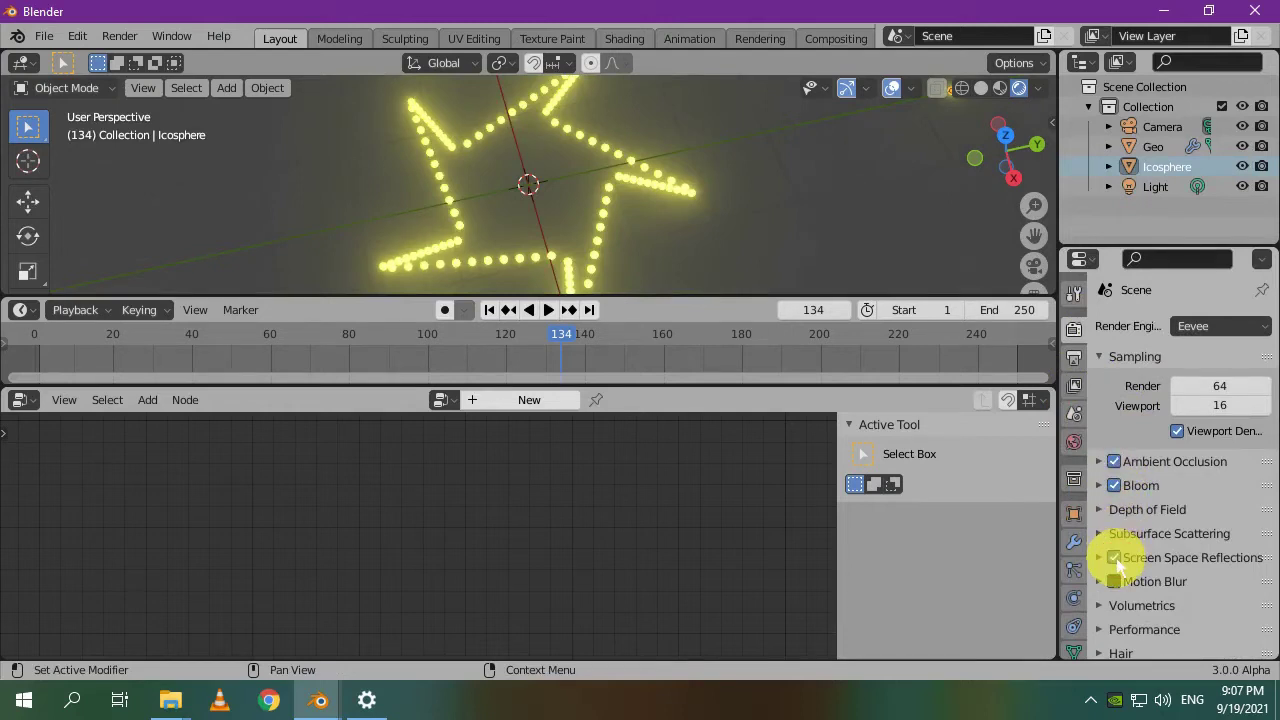
Set render and viewport samples to 1, select Geo, and hide the viewport overlays.
{"action": "left_click", "coordinate": [1222, 386]}
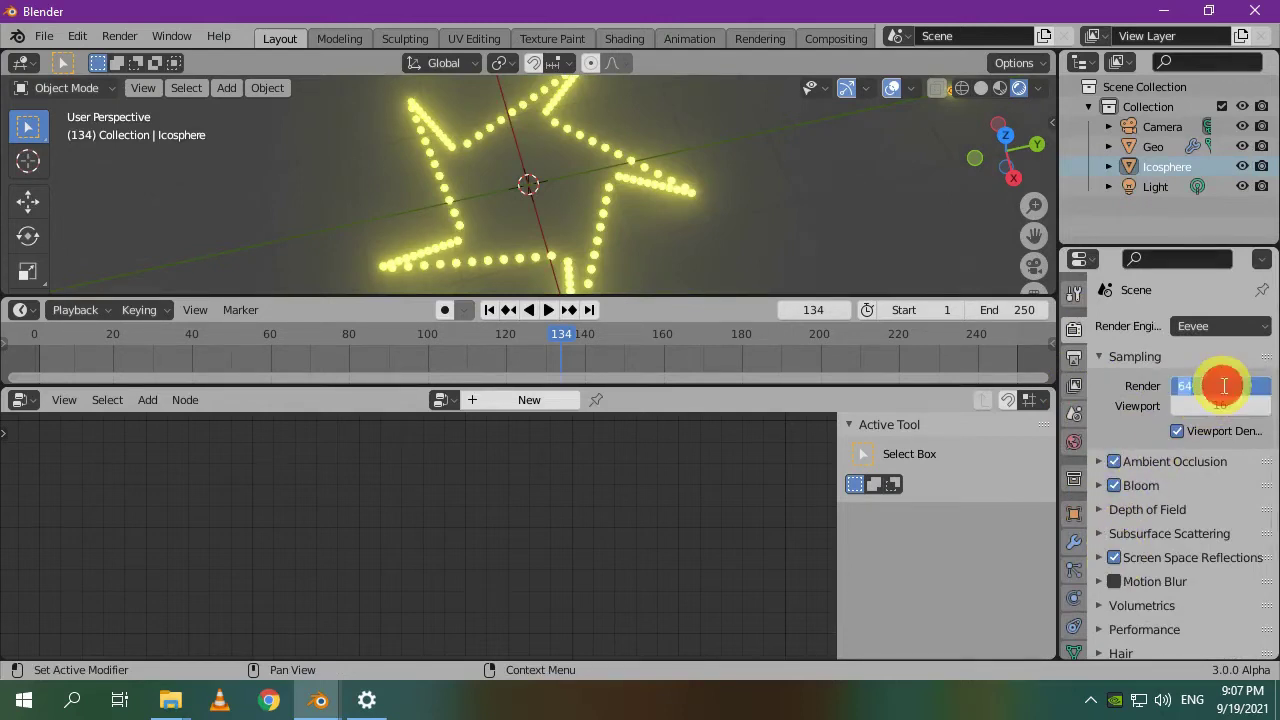
{"action": "type", "text": "1"}
{"action": "key", "text": "Tab"}
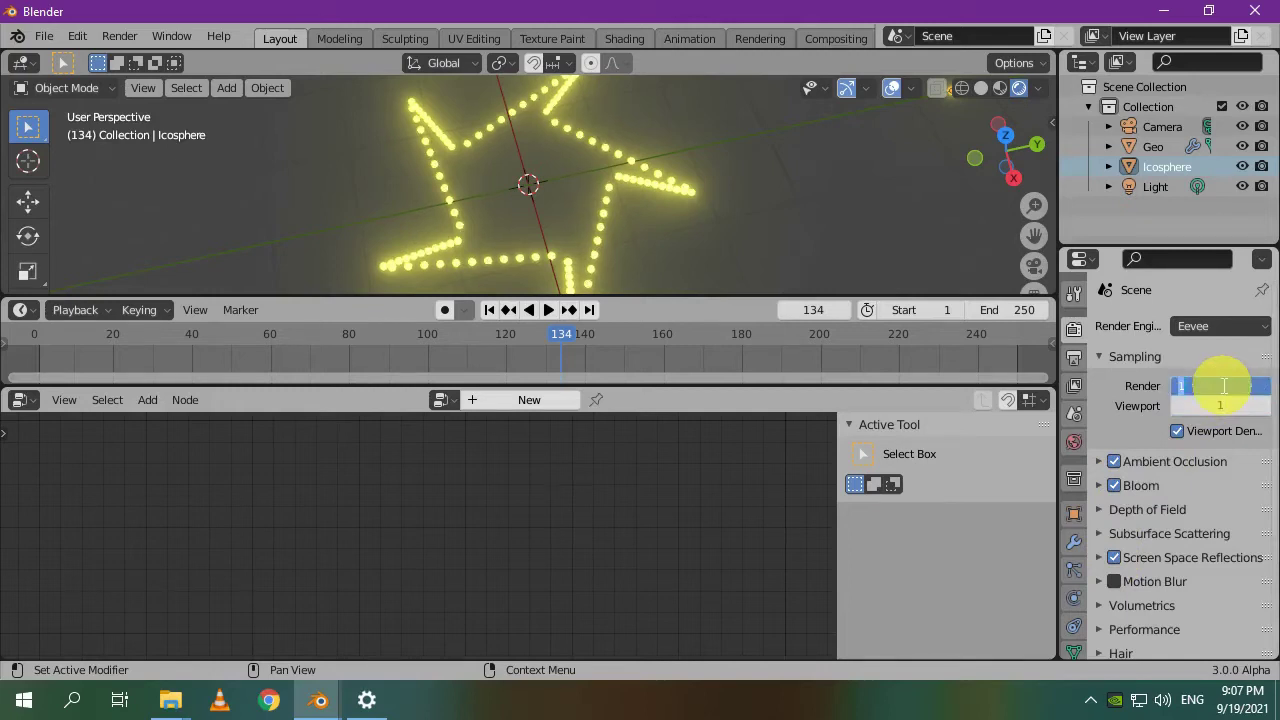
{"action": "key", "text": "Return"}
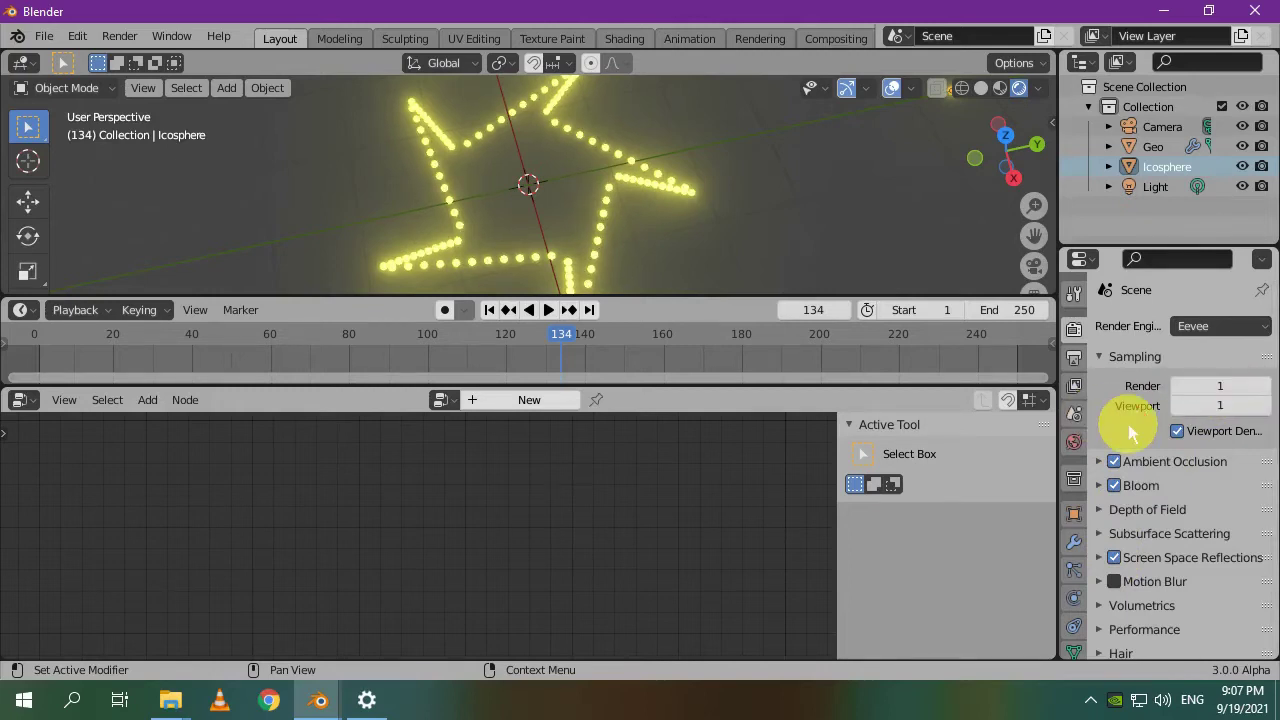
{"action": "left_click", "coordinate": [1153, 146]}
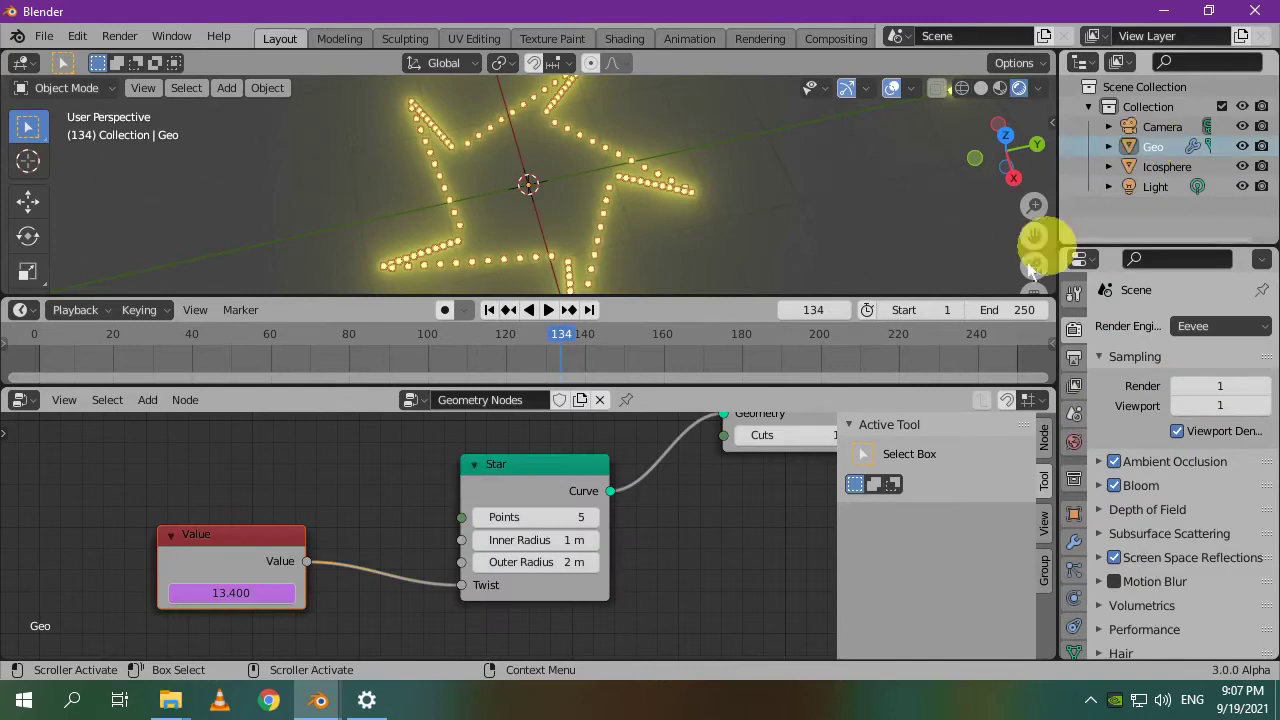
{"action": "left_click", "coordinate": [888, 93]}
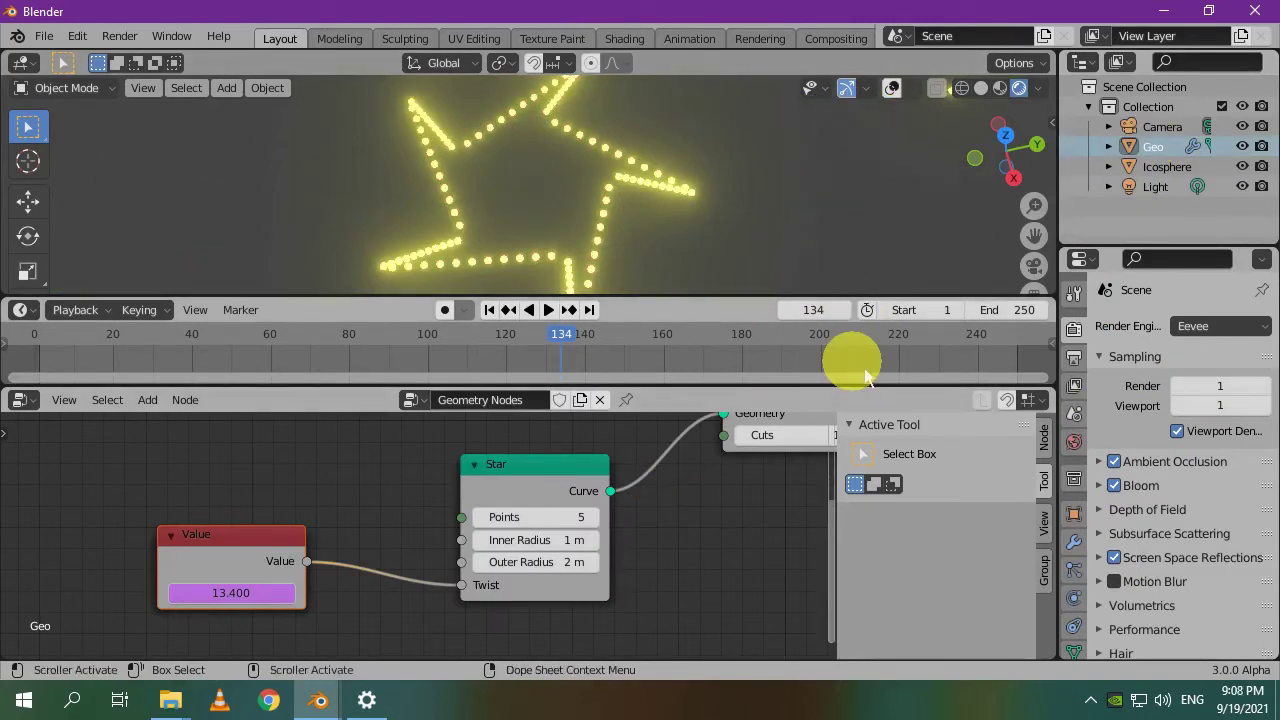
Make the World background colour black.
{"action": "left_click", "coordinate": [1074, 441]}
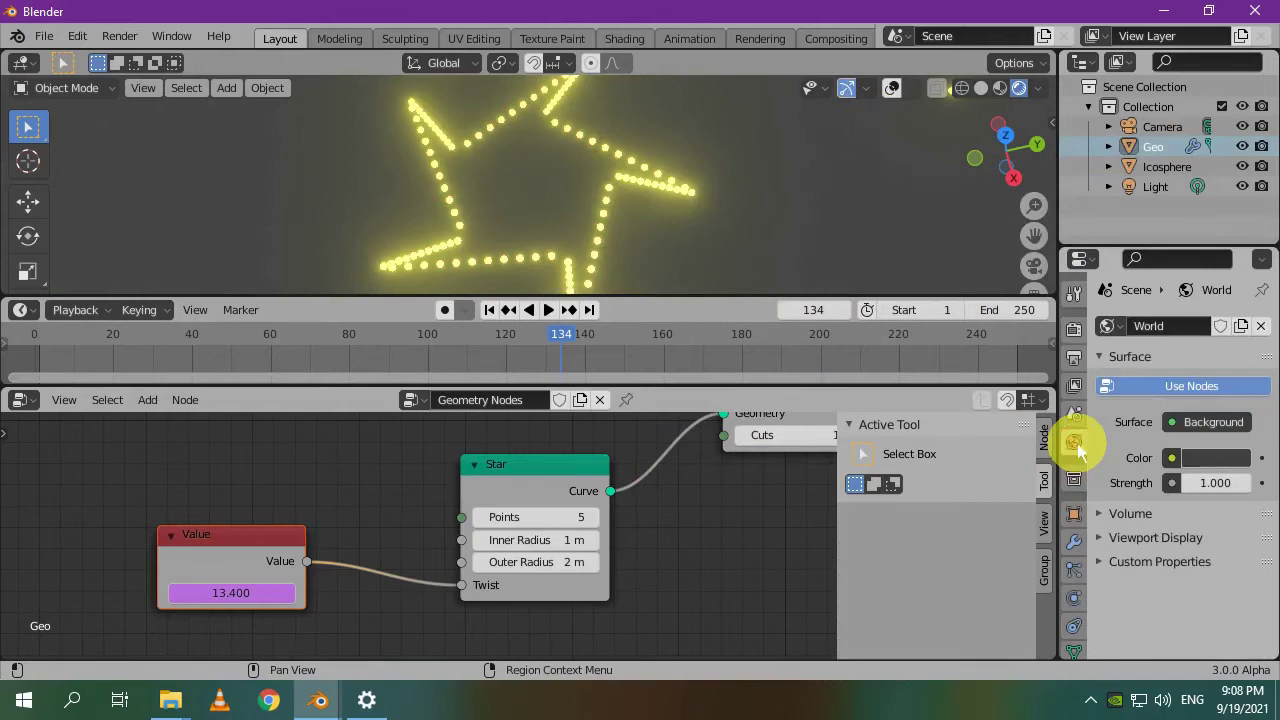
{"action": "left_click", "coordinate": [1203, 462]}
{"action": "left_click_drag", "start_coordinate": [1234, 294], "coordinate": [1240, 320]}
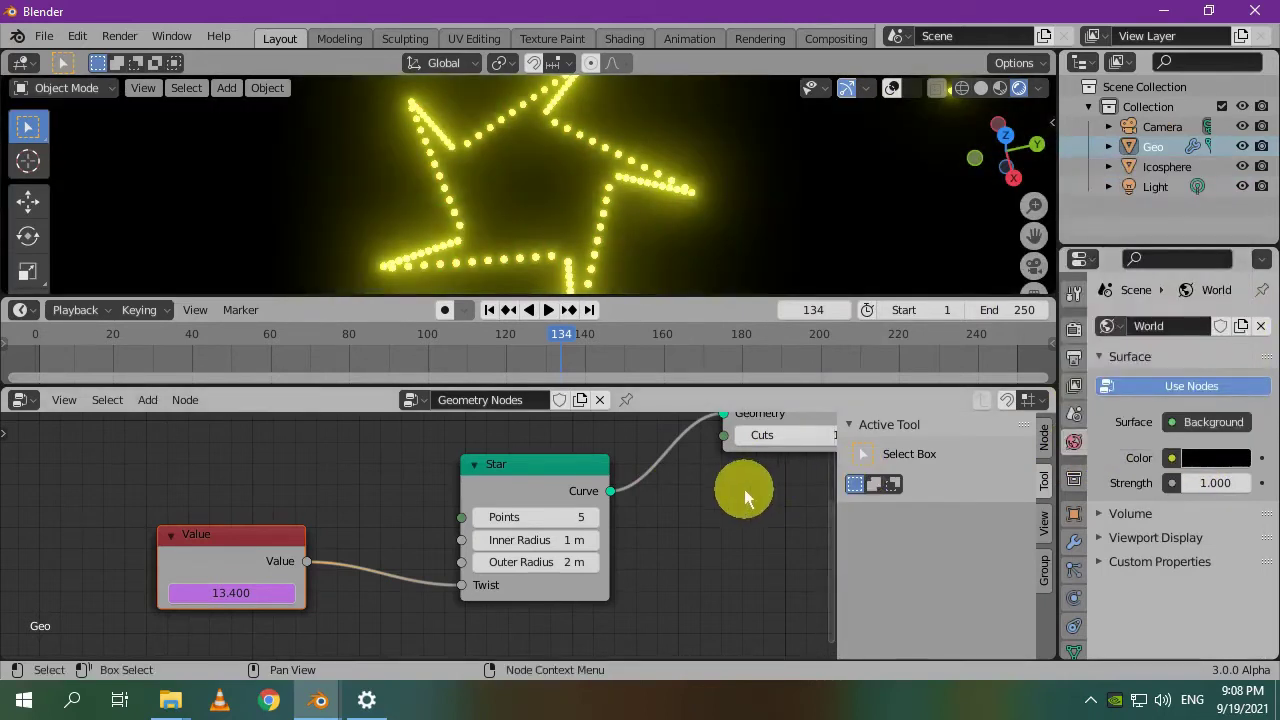
Play the twisting star animation from the first frame, then stop it.
{"action": "middle_click_drag", "start_coordinate": [756, 495], "coordinate": [680, 491]}
{"action": "left_click", "coordinate": [489, 310]}
{"action": "key", "text": "space"}
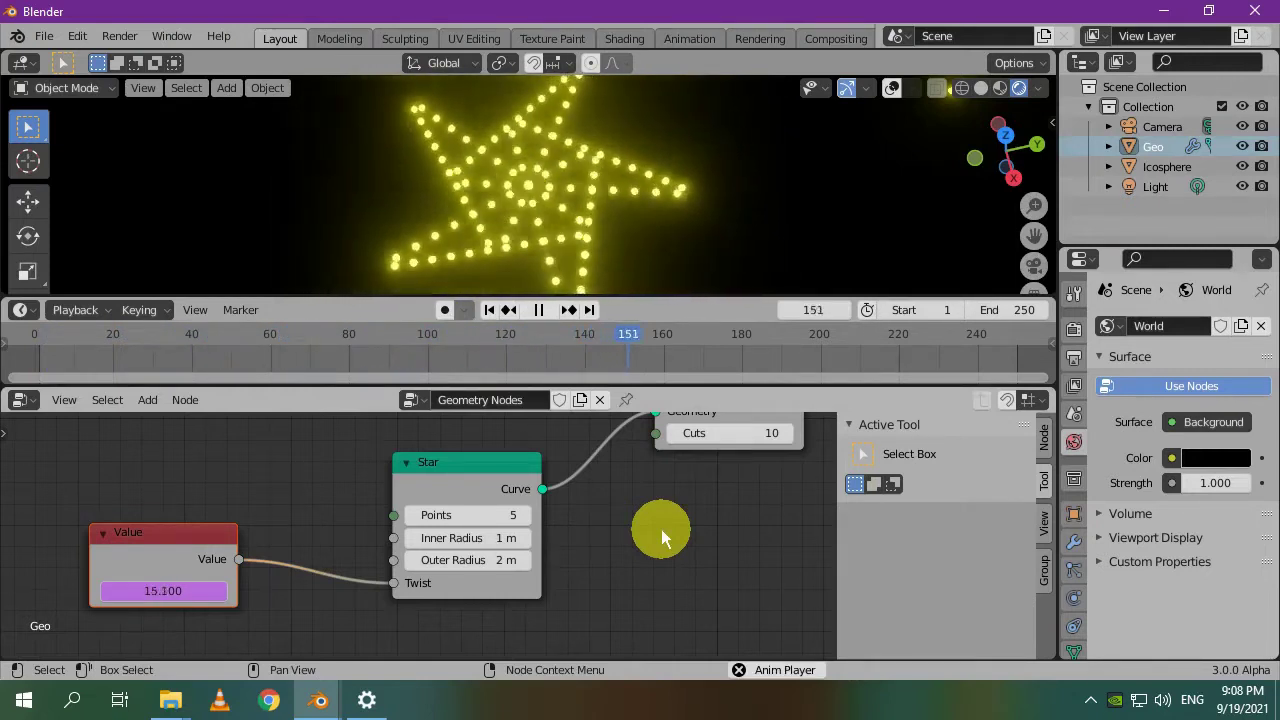
{"action": "key", "text": "space"}
Set Curve Subdivide Cuts to 64 and preview the animation from frame 1.
{"action": "middle_click_drag", "start_coordinate": [709, 496], "coordinate": [634, 556]}
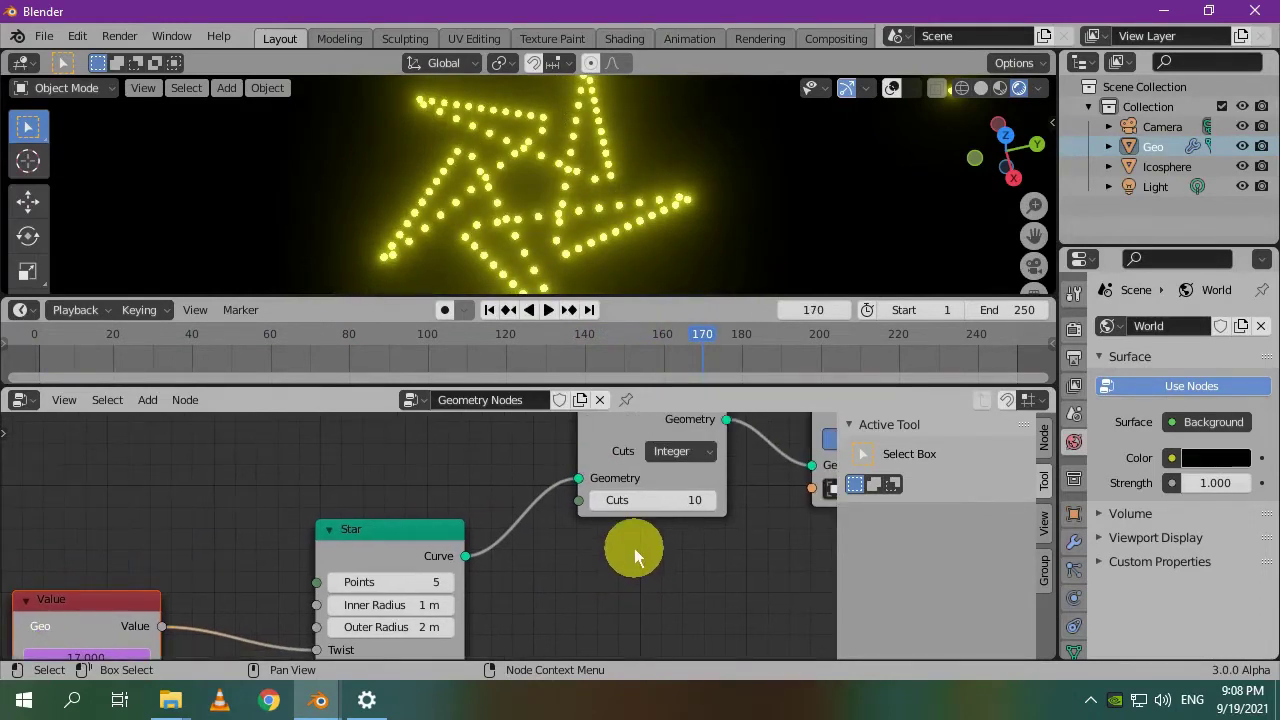
{"action": "left_click", "coordinate": [636, 501]}
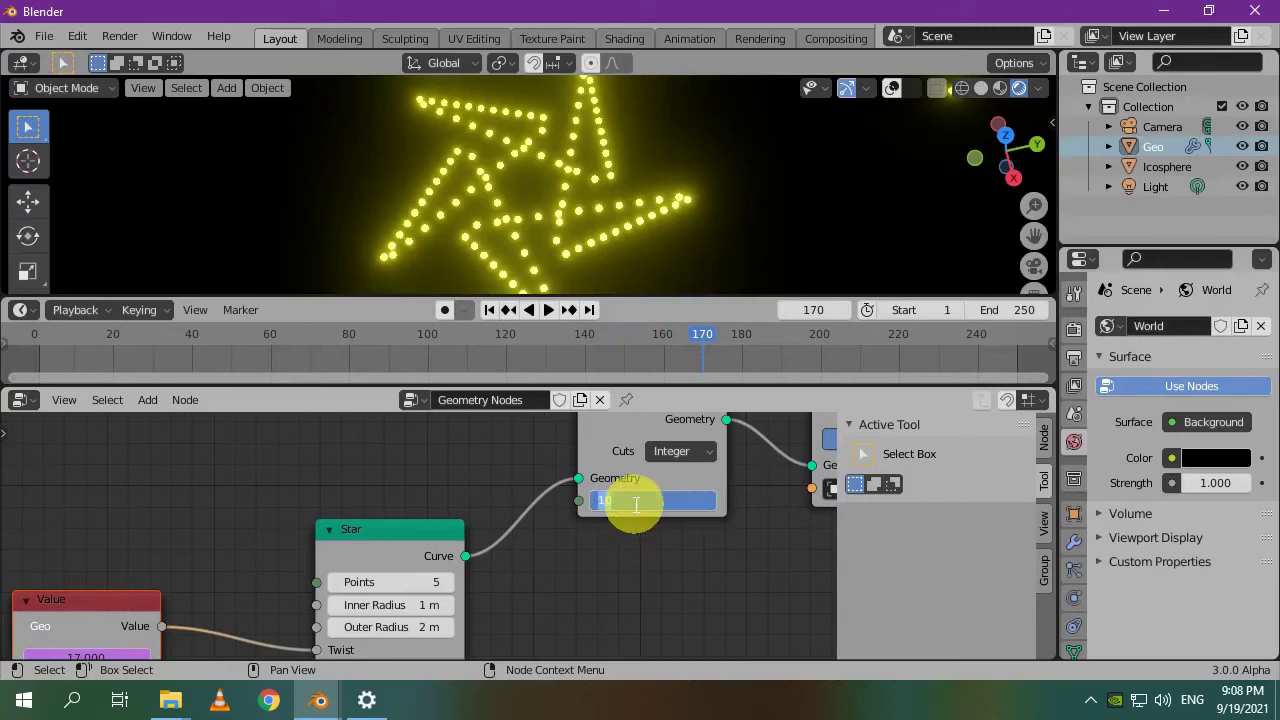
{"action": "key", "text": "Return"}
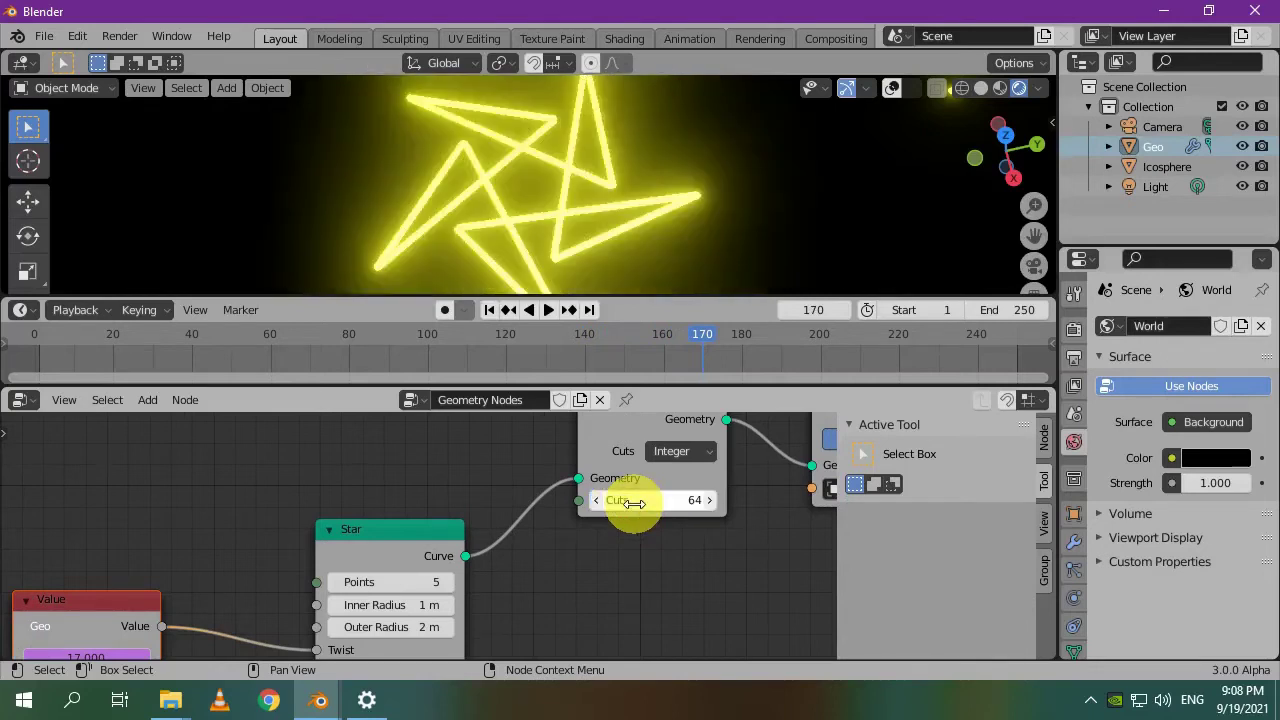
{"action": "left_click", "coordinate": [490, 310]}
{"action": "key", "text": "space"}
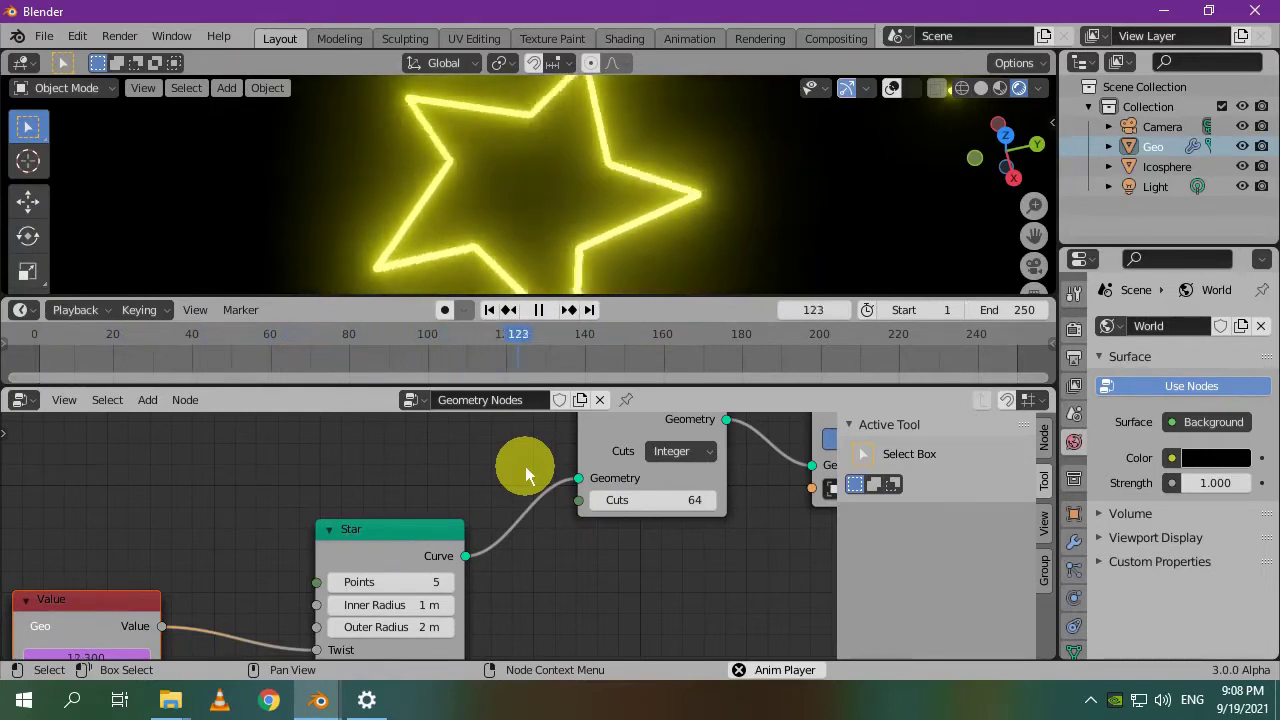
{"action": "key", "text": "space"}
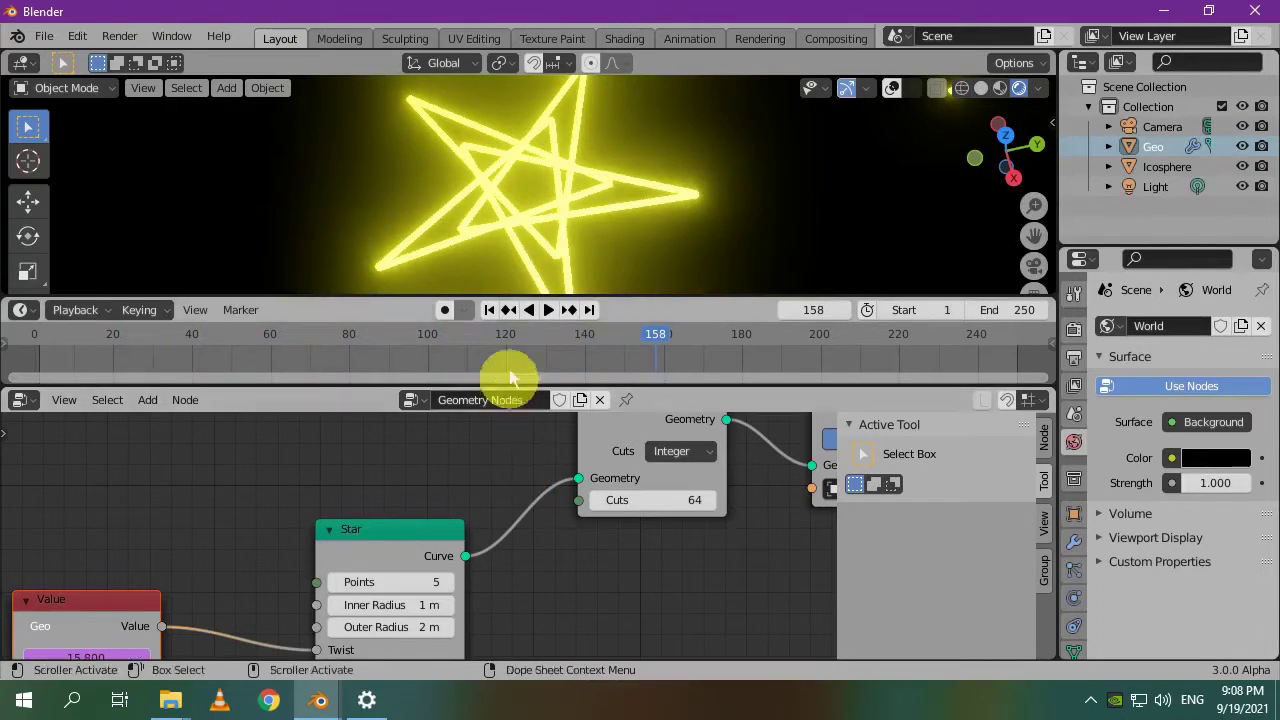
Try 15, 10 and then 3 cuts, previewing the sparse 3-cut star.
{"action": "left_click", "coordinate": [497, 320]}
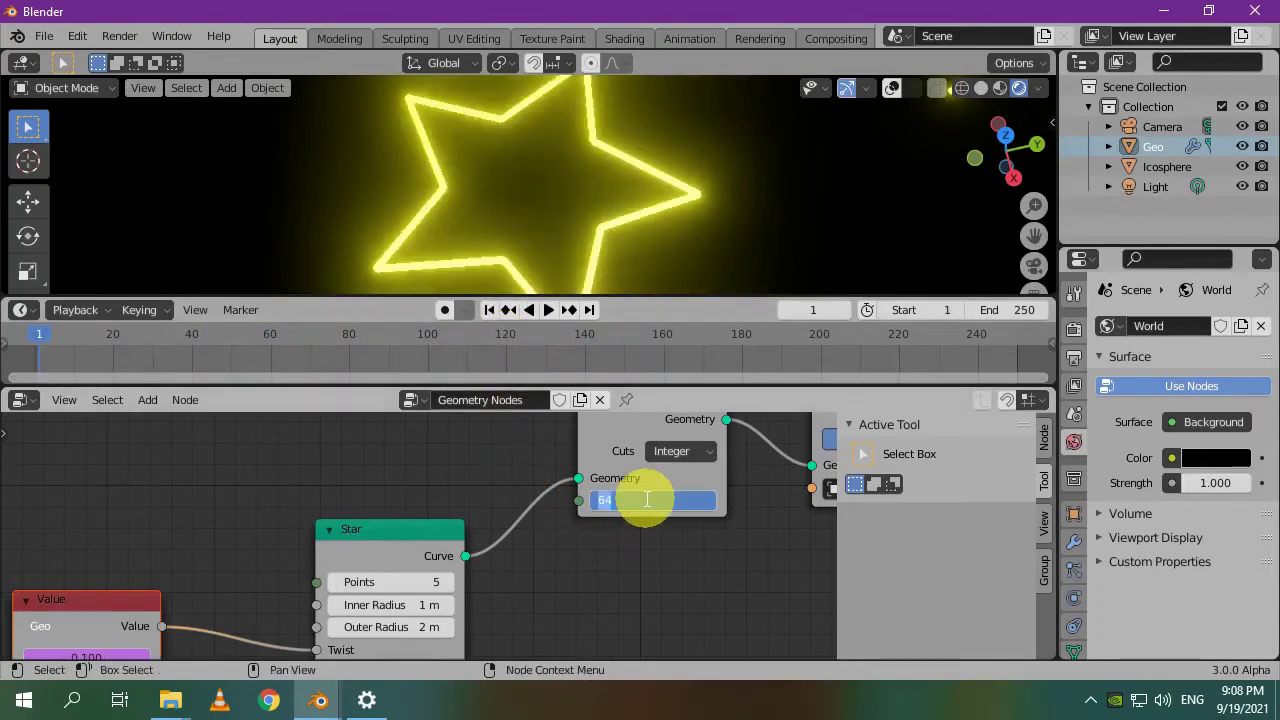
{"action": "key", "text": "Return"}
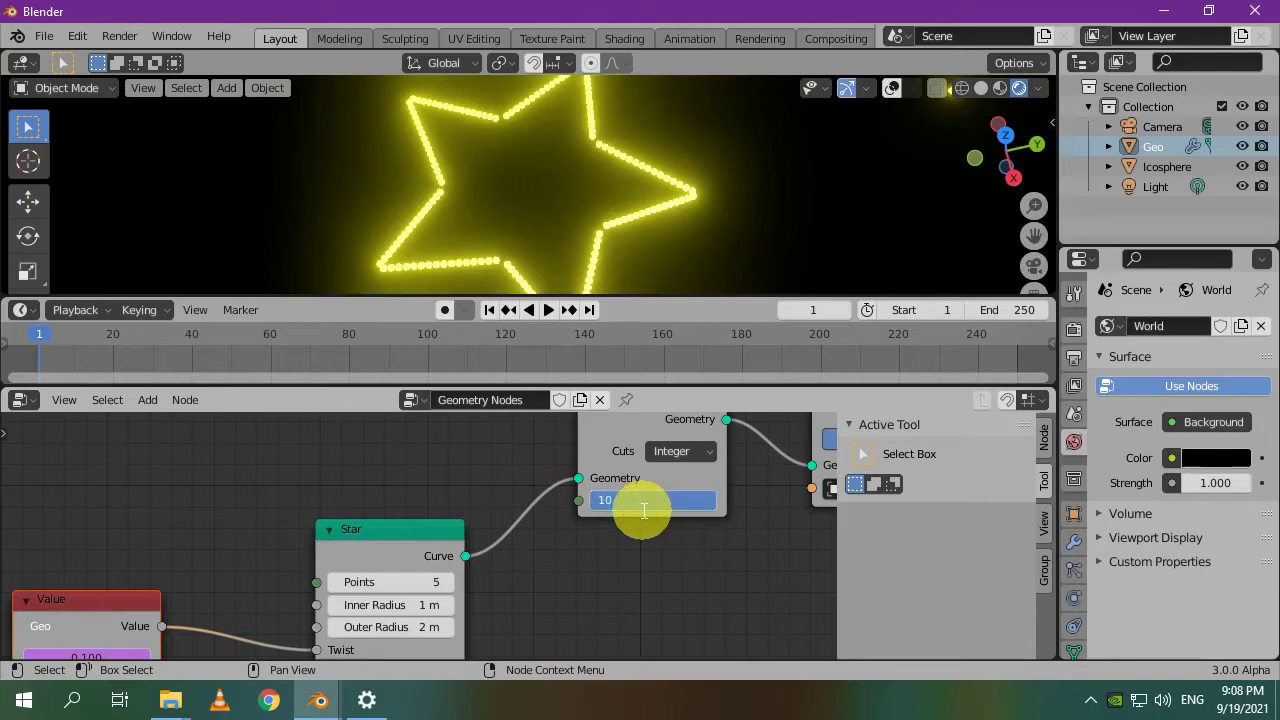
{"action": "key", "text": "Return"}
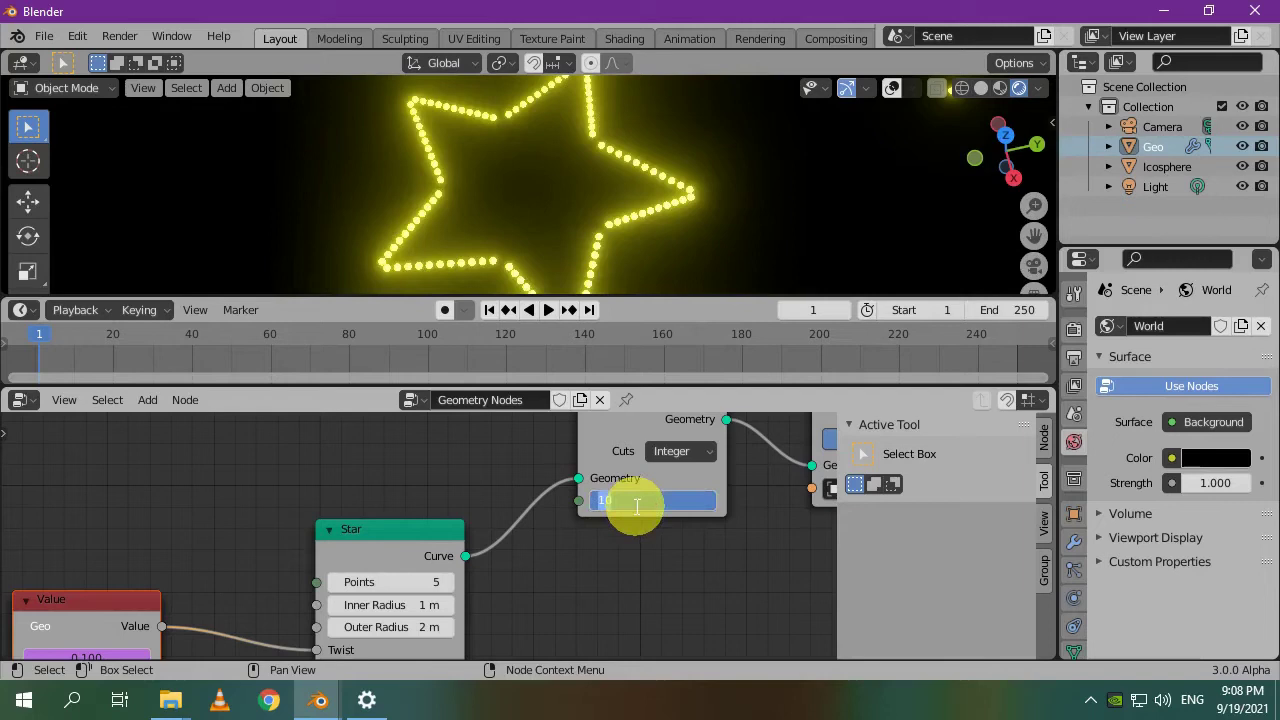
{"action": "key", "text": "Return"}
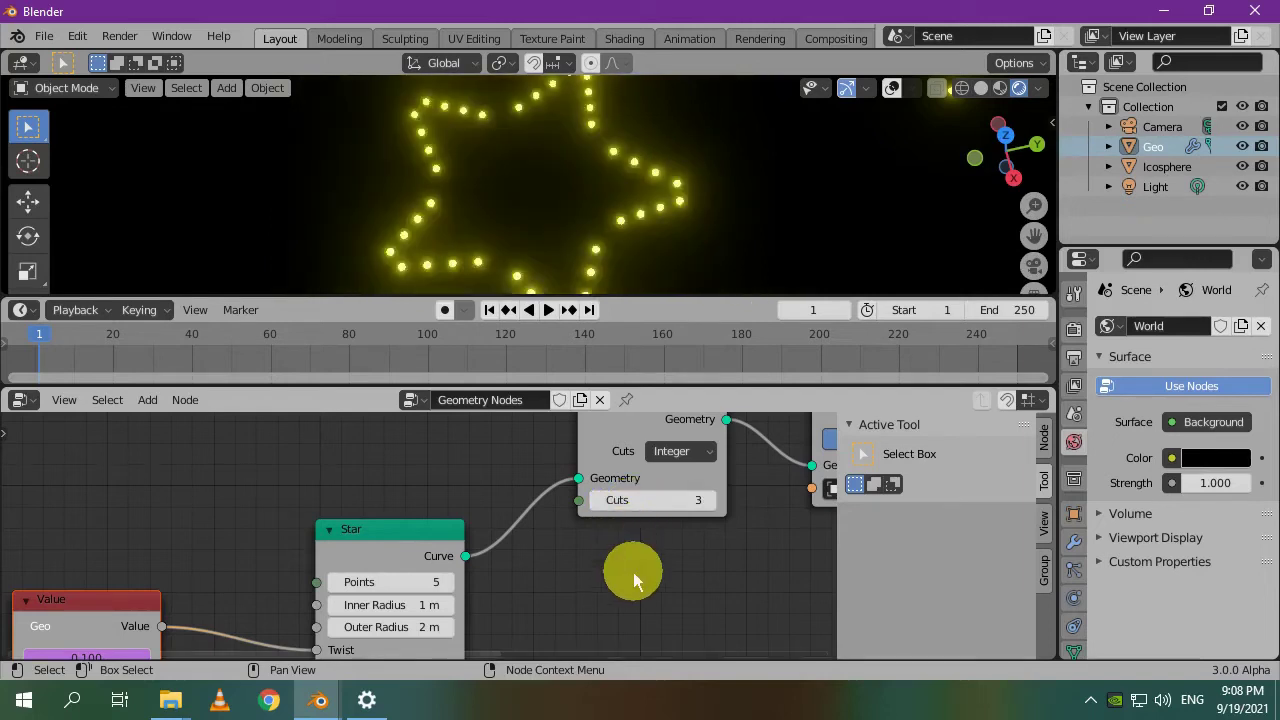
{"action": "key", "text": "space"}
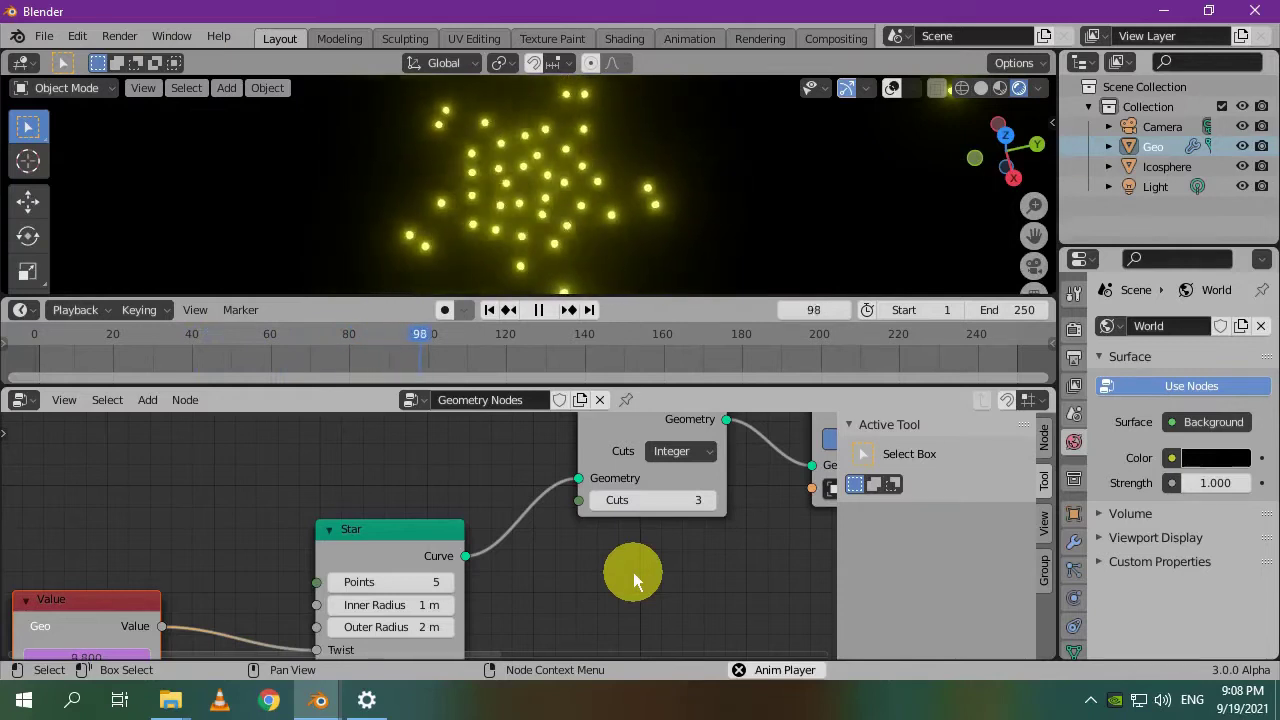
{"action": "key", "text": "space"}
Return Cuts to 10, rewind to frame 1, and fit the Star, Value and subdivide nodes in view.
{"action": "left_click", "coordinate": [625, 502]}
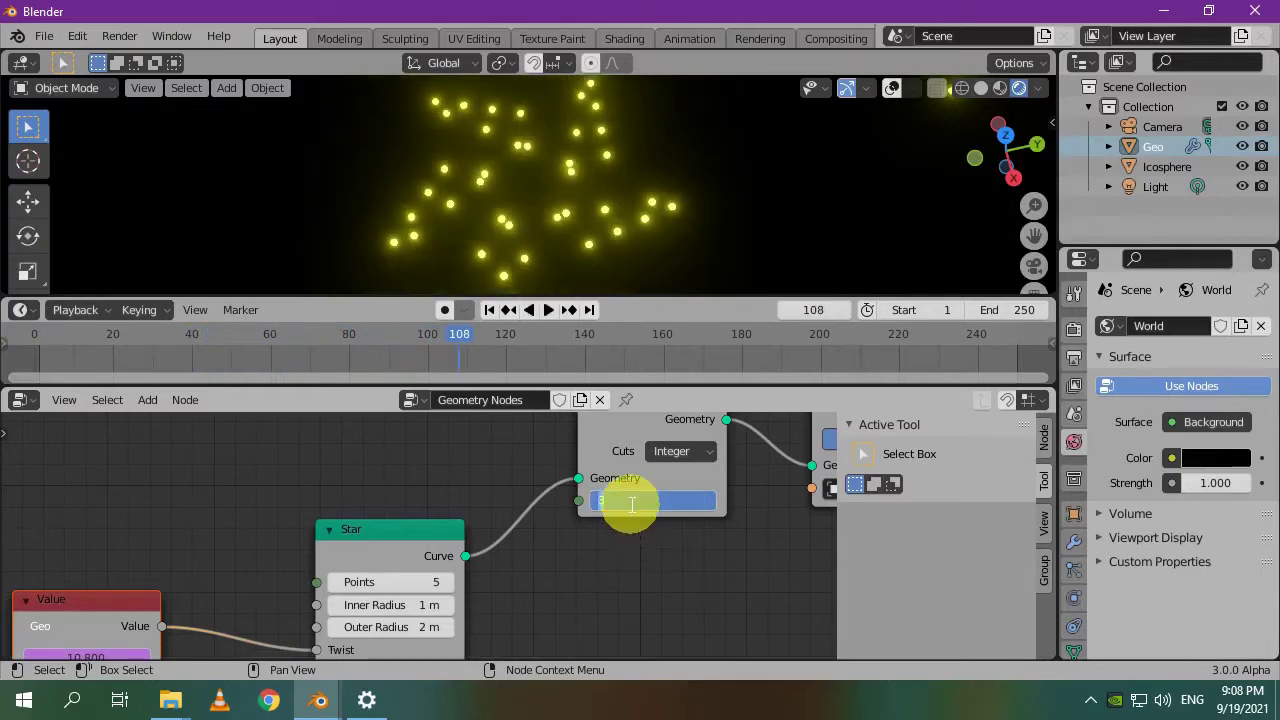
{"action": "key", "text": "Return"}
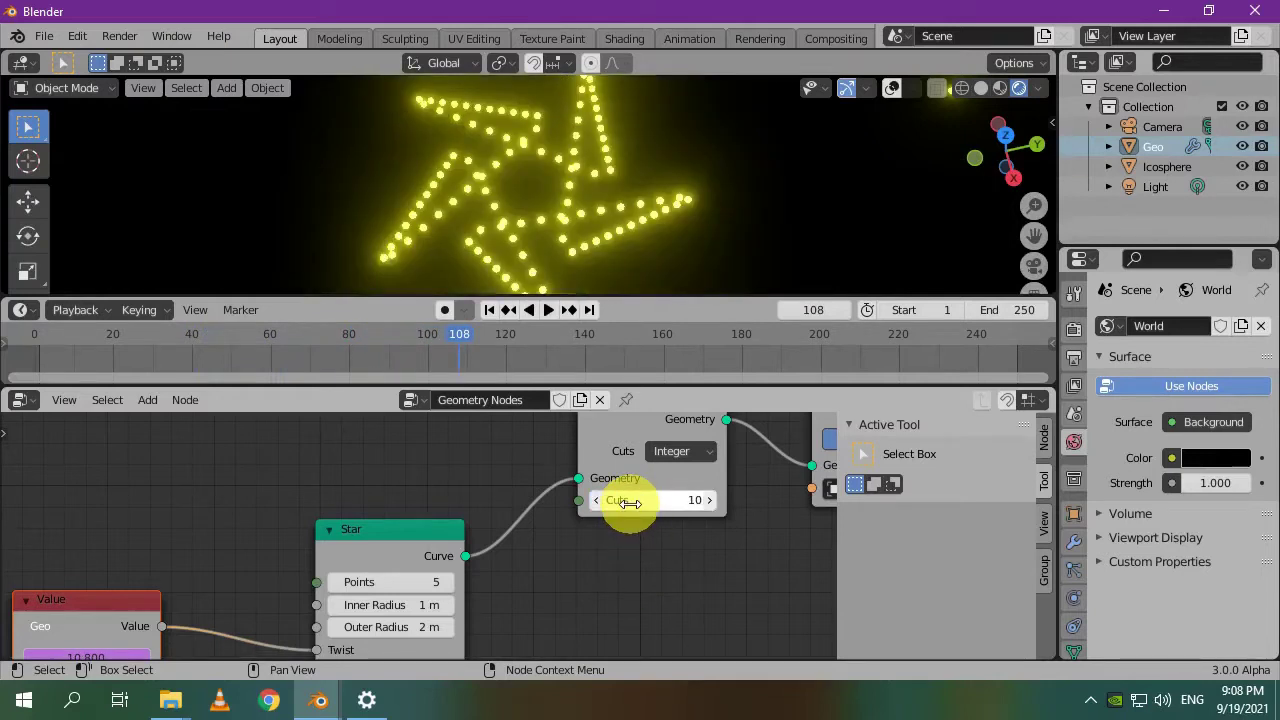
{"action": "left_click", "coordinate": [492, 310]}
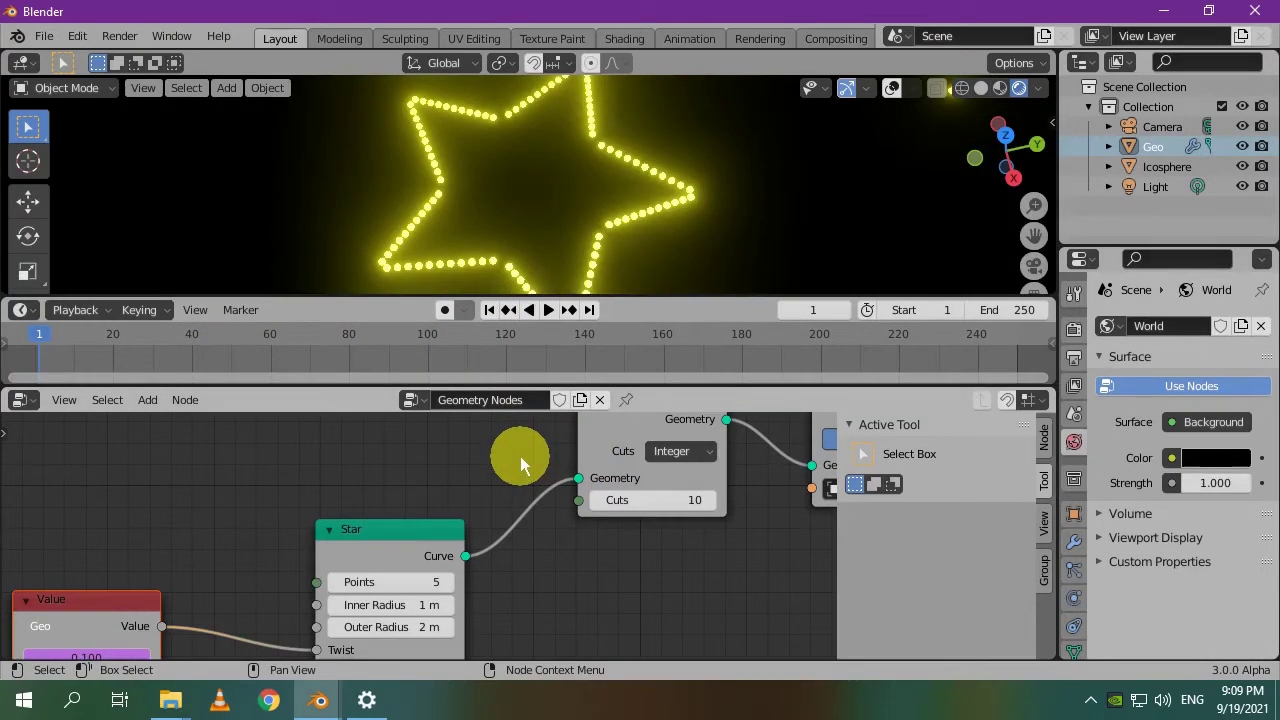
{"action": "scroll", "coordinate": [517, 456], "scroll_direction": "down", "scroll_amount": 2}
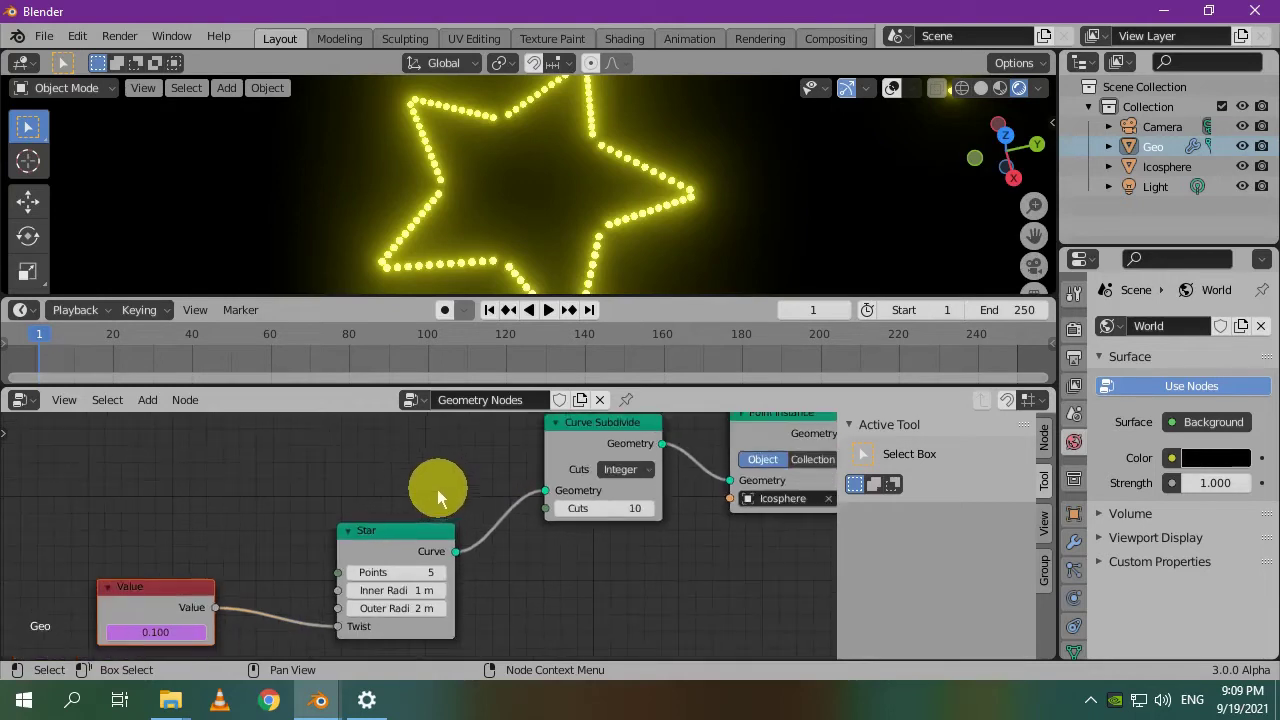
{"action": "middle_click_drag", "start_coordinate": [429, 491], "coordinate": [534, 471]}
{"action": "scroll", "coordinate": [375, 548], "scroll_direction": "up", "scroll_amount": 1}
Add a Math node via the Shift+A search and drop it onto the Value–Twist link.
{"action": "left_click_drag", "start_coordinate": [303, 550], "coordinate": [155, 513]}
{"action": "key", "text": "shift+a"}
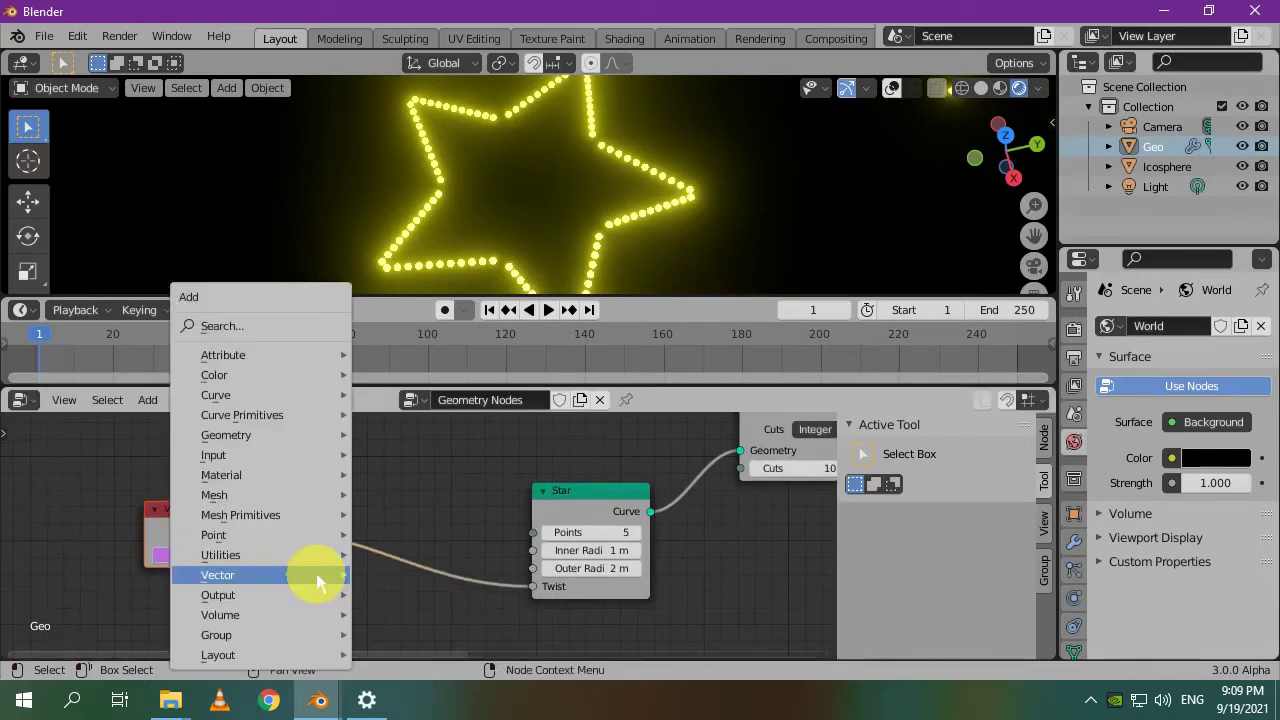
{"action": "left_click", "coordinate": [250, 327]}
{"action": "type", "text": "m"}
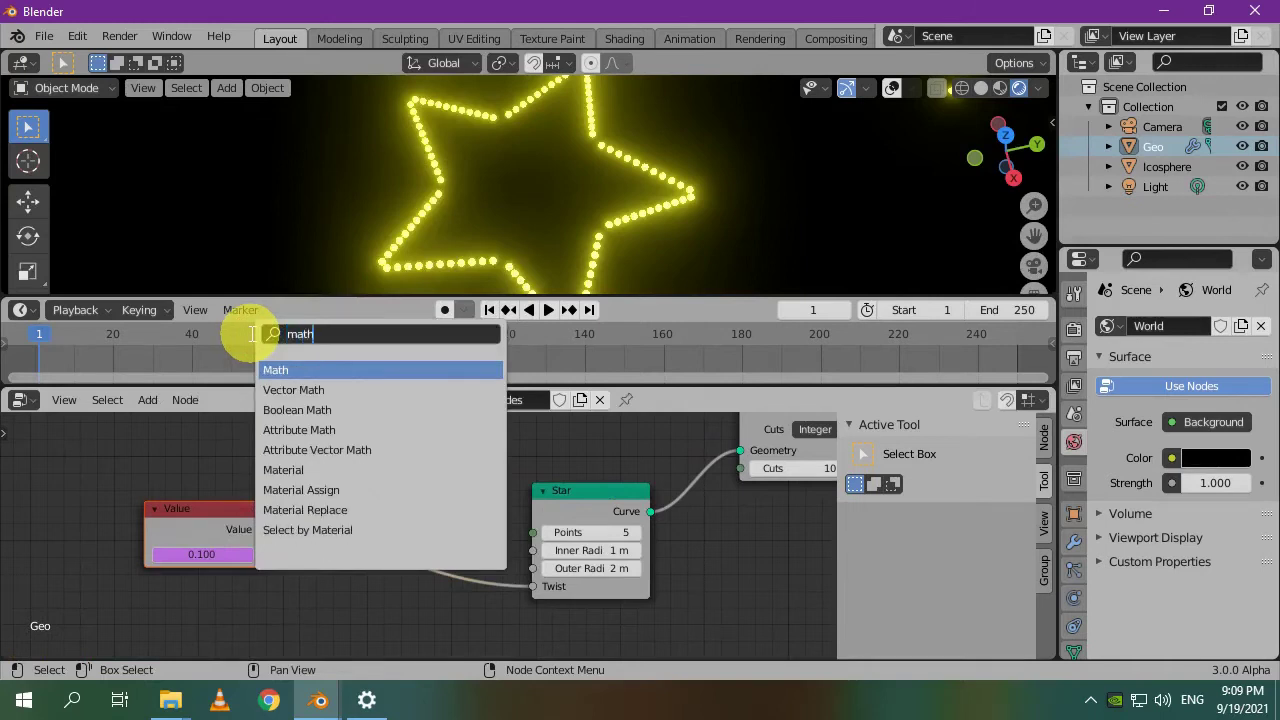
{"action": "type", "text": "ath"}
{"action": "left_click", "coordinate": [290, 370]}
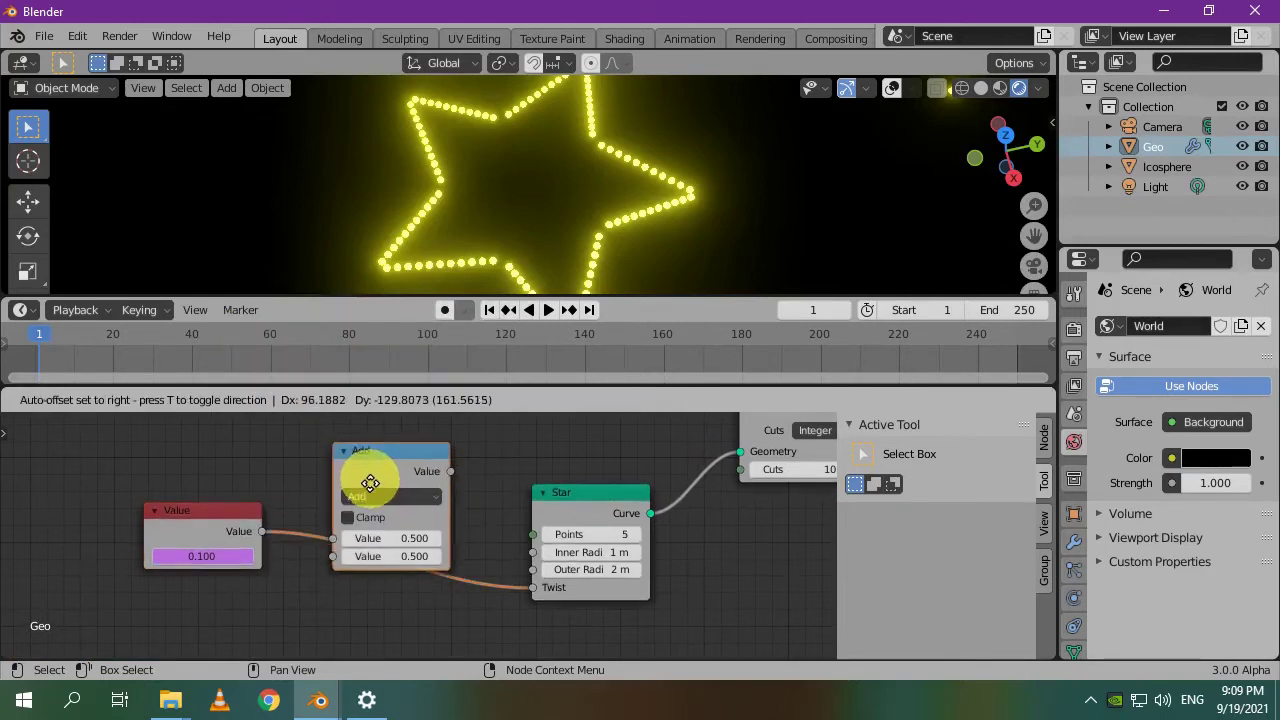
{"action": "left_click", "coordinate": [379, 494]}
{"action": "scroll", "coordinate": [507, 512], "scroll_direction": "up", "scroll_amount": 2}
{"action": "scroll", "coordinate": [506, 512], "scroll_direction": "down", "scroll_amount": 1}
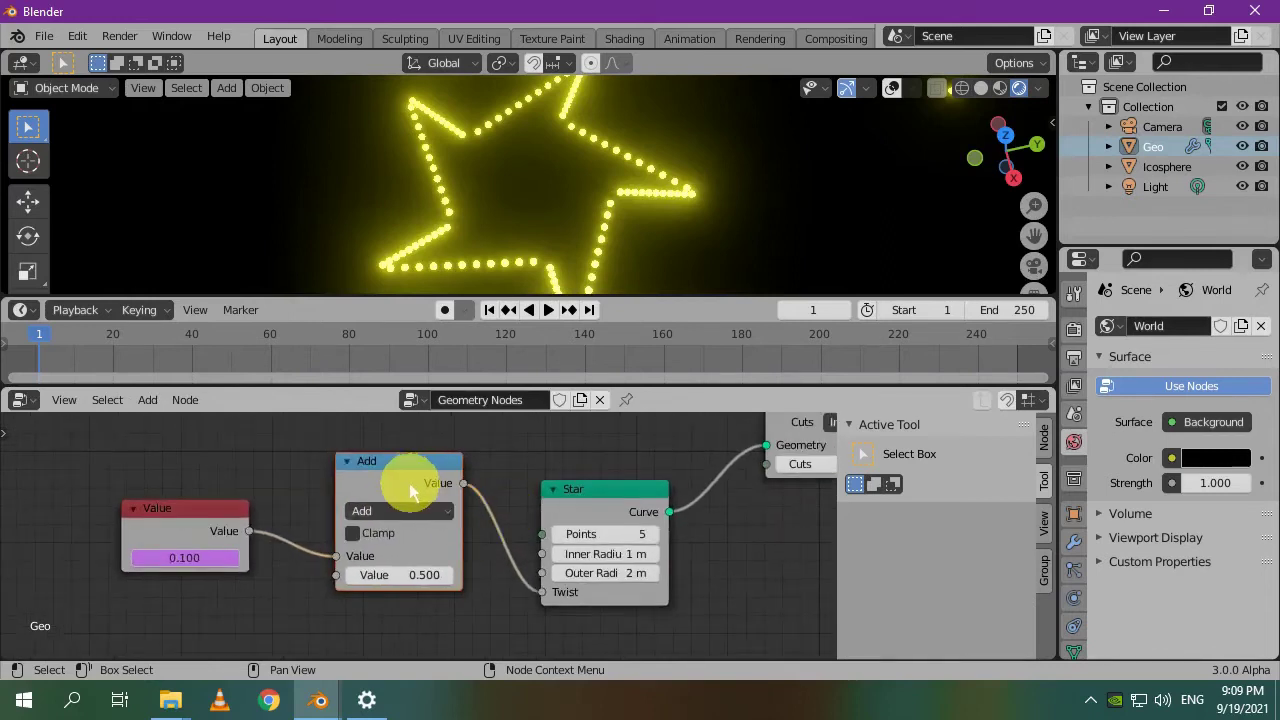
Undo the link insertion and place the Math node below the Value–Star link.
{"action": "key", "text": "ctrl+z"}
{"action": "scroll", "coordinate": [386, 488], "scroll_direction": "down", "scroll_amount": 4}
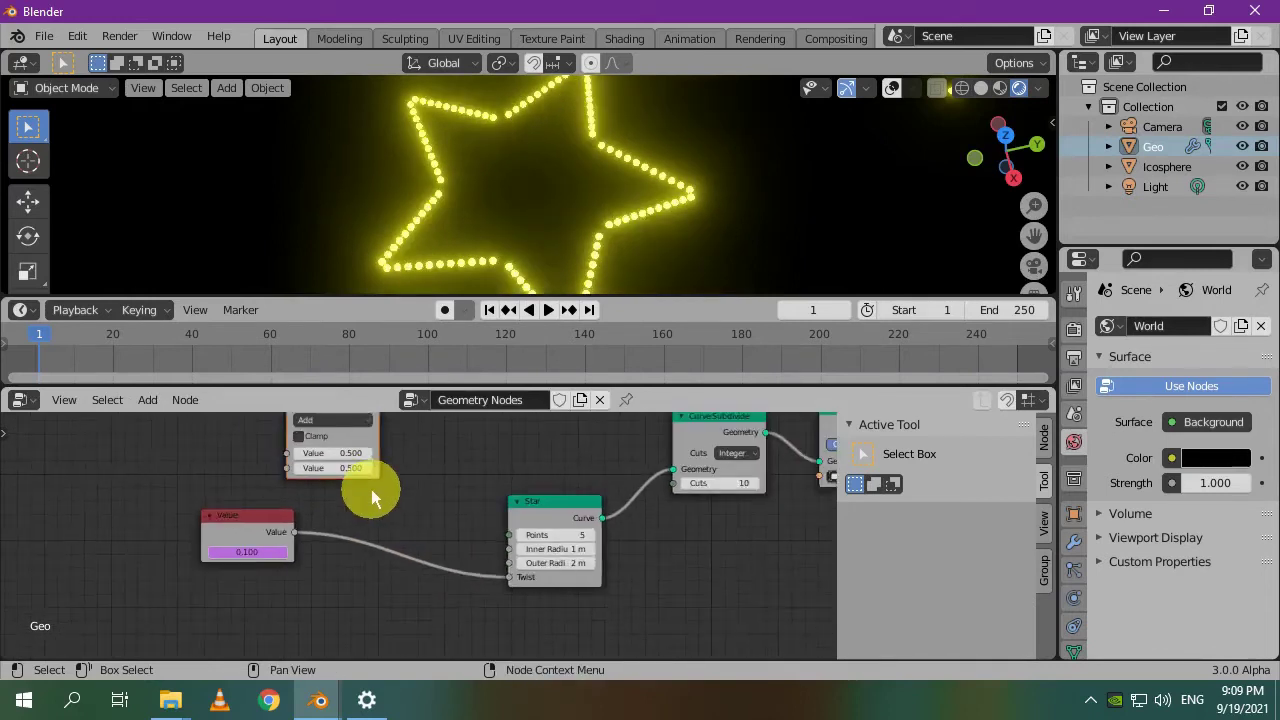
{"action": "left_click_drag", "start_coordinate": [273, 558], "coordinate": [205, 510]}
{"action": "left_click_drag", "start_coordinate": [307, 439], "coordinate": [312, 622]}
{"action": "scroll", "coordinate": [419, 512], "scroll_direction": "up", "scroll_amount": 1}
{"action": "middle_click_drag", "start_coordinate": [419, 512], "coordinate": [450, 492]}
Make it a Ping-Pong node fed by the Value, driving the Star's Inner Radius.
{"action": "left_click", "coordinate": [382, 582]}
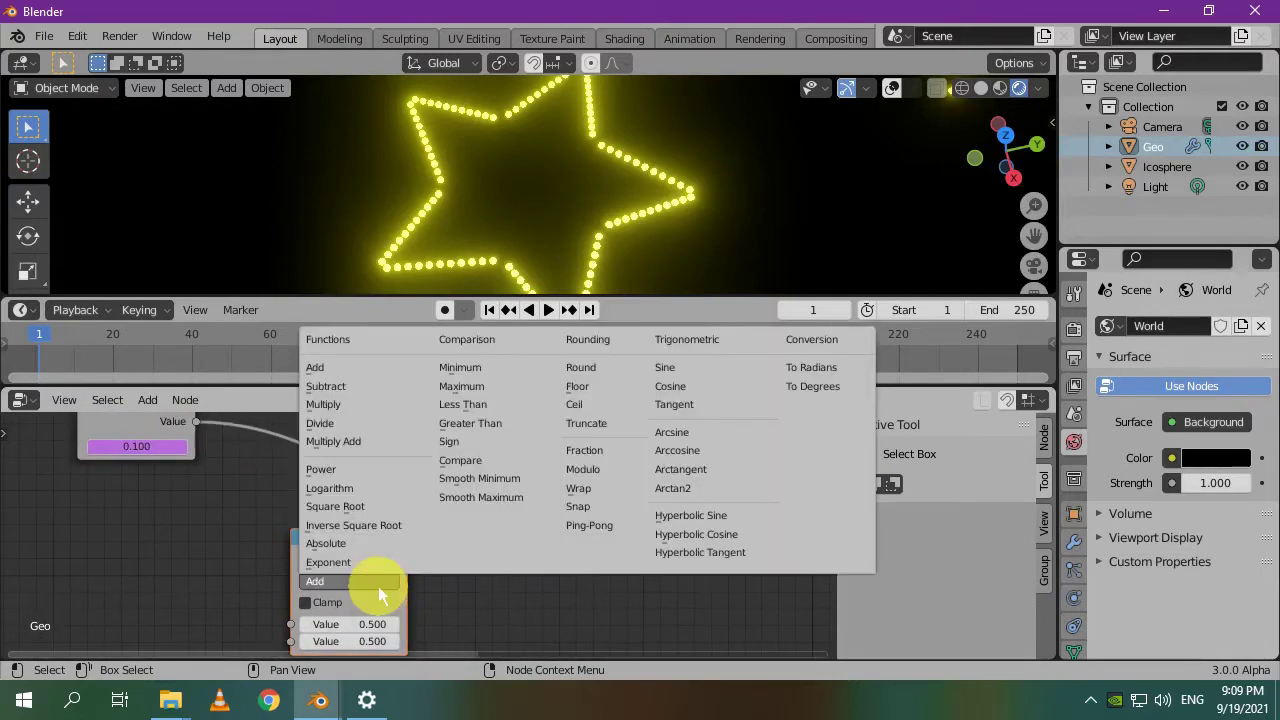
{"action": "left_click", "coordinate": [606, 530]}
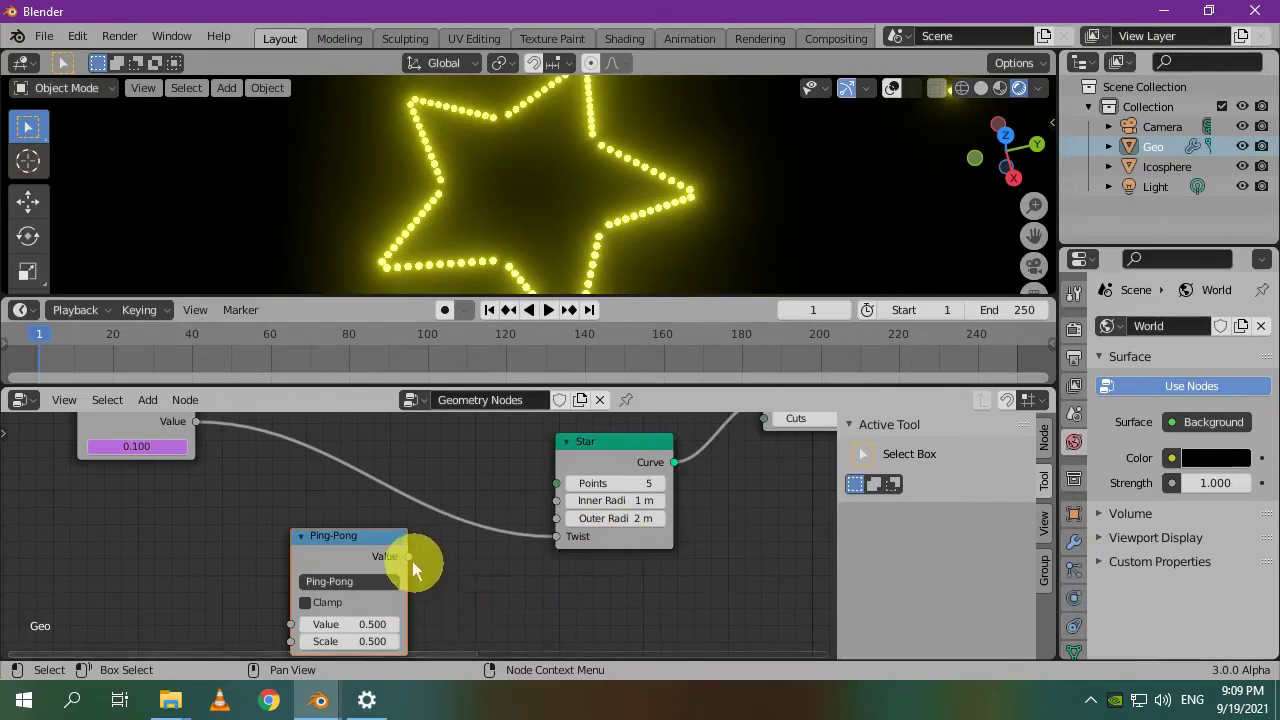
{"action": "left_click_drag", "start_coordinate": [409, 557], "coordinate": [562, 506]}
{"action": "middle_click_drag", "start_coordinate": [432, 465], "coordinate": [412, 507]}
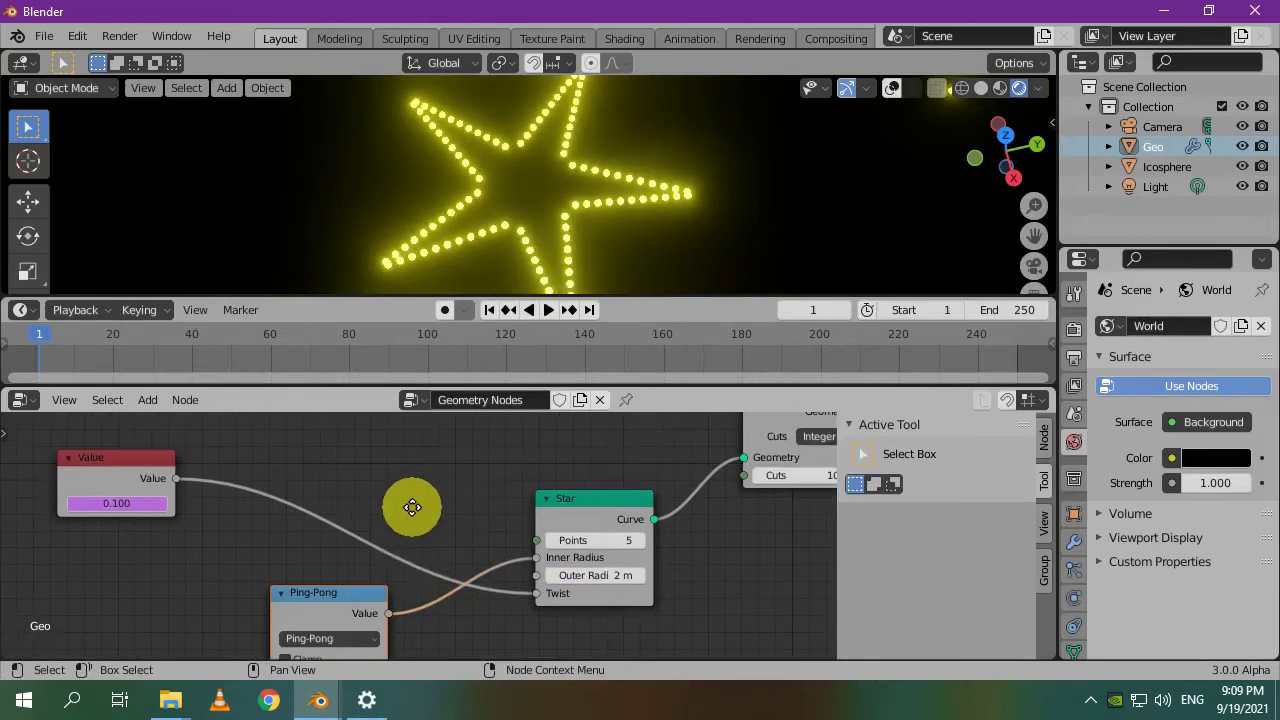
{"action": "left_click_drag", "start_coordinate": [362, 604], "coordinate": [403, 486]}
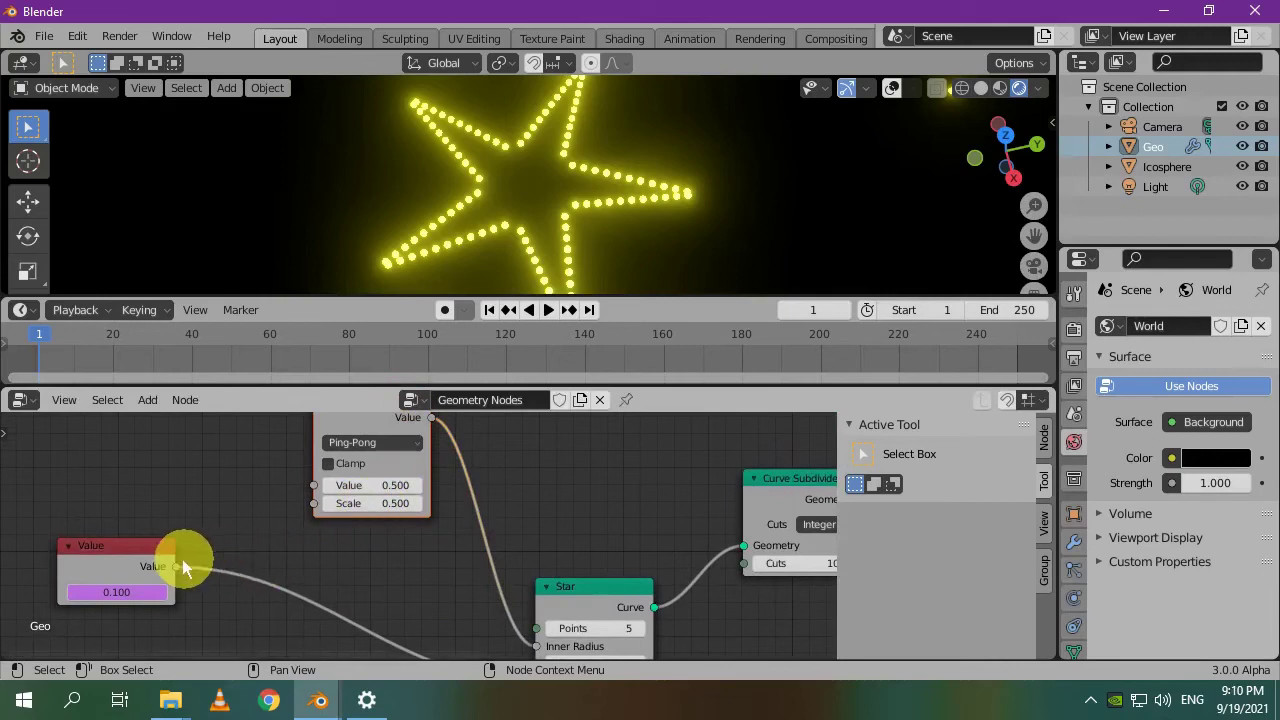
{"action": "left_click_drag", "start_coordinate": [177, 566], "coordinate": [314, 486]}
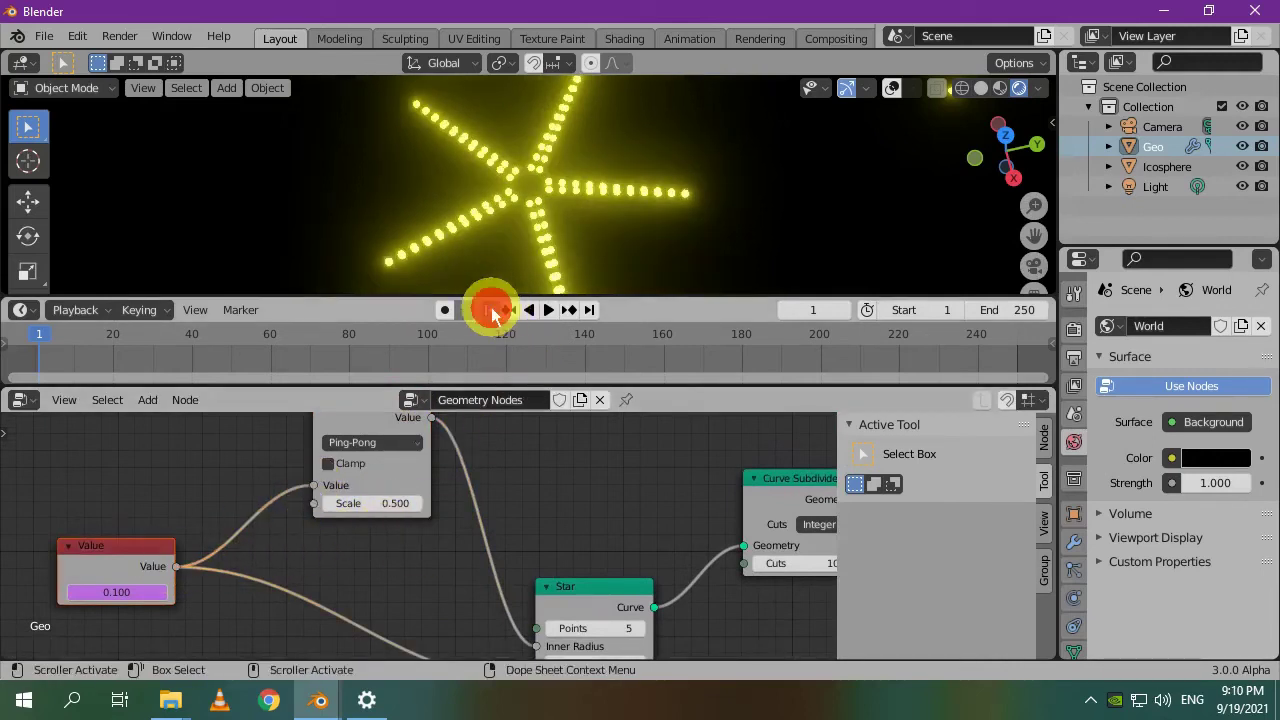
Play the pulsing star and raise the Ping-Pong Scale to 2.100.
{"action": "key", "text": "space"}
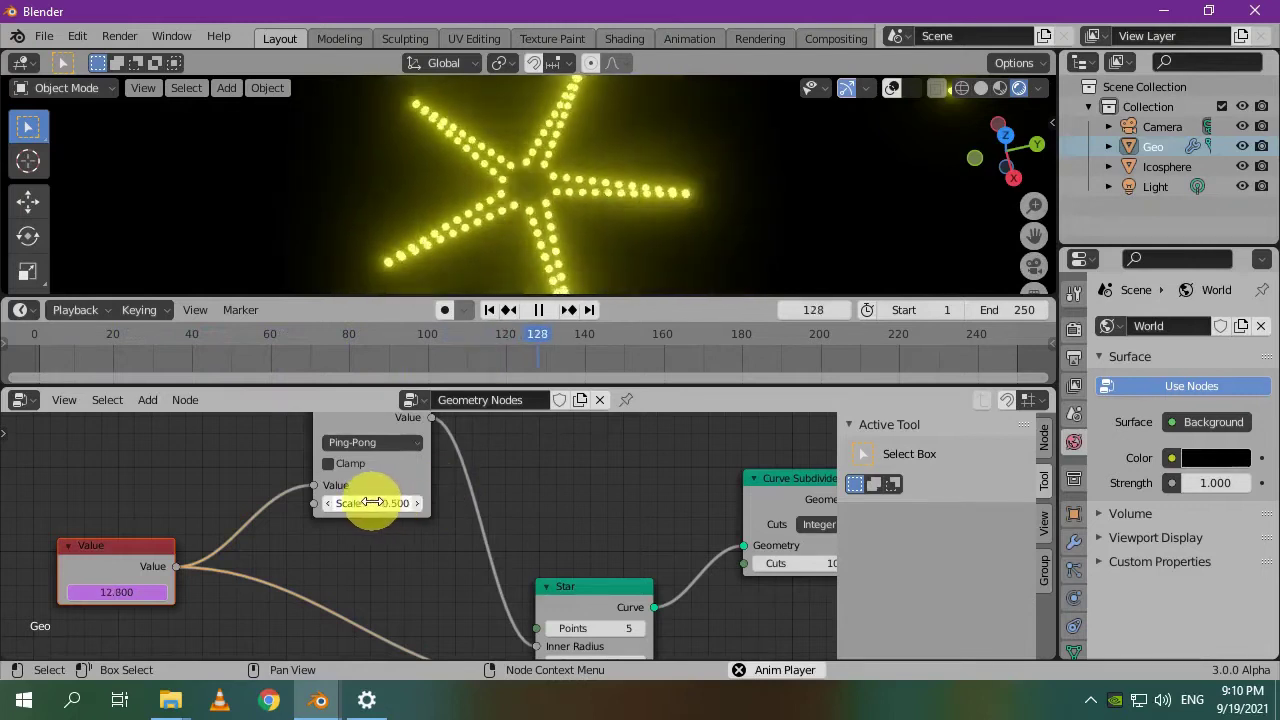
{"action": "left_click_drag", "start_coordinate": [370, 502], "coordinate": [370, 502]}
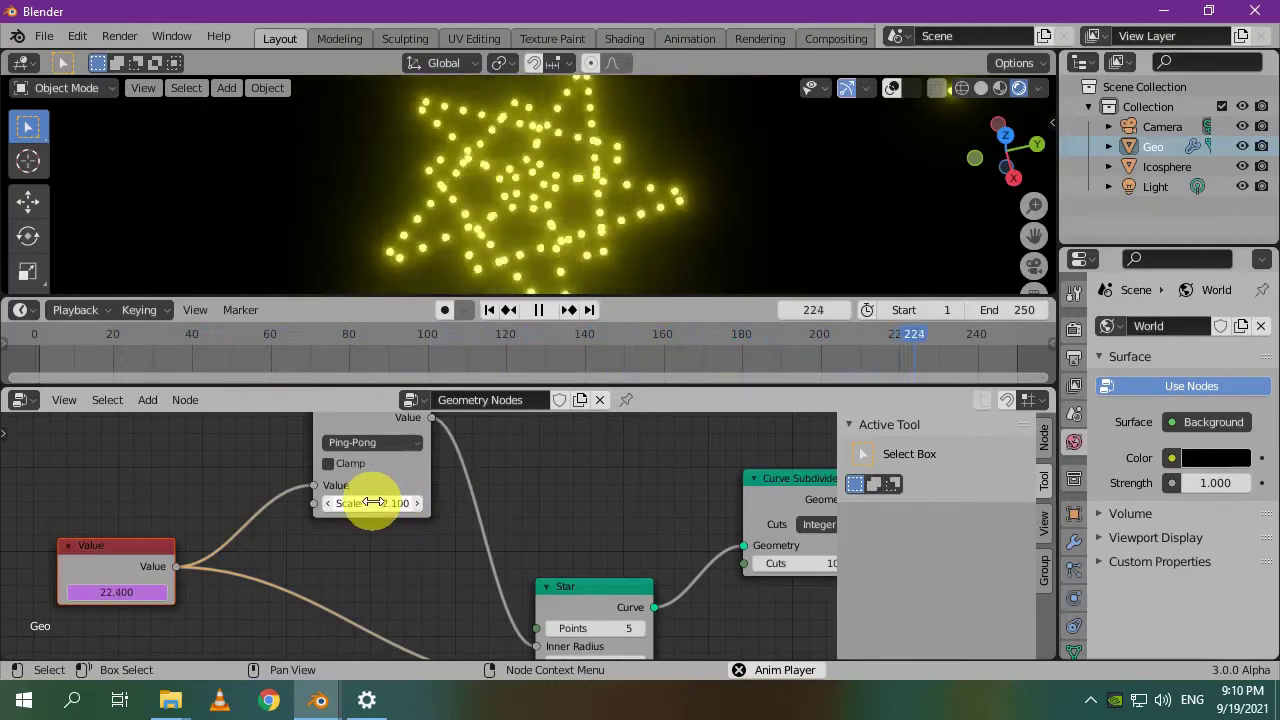
{"action": "middle_click_drag", "start_coordinate": [609, 512], "coordinate": [571, 437]}
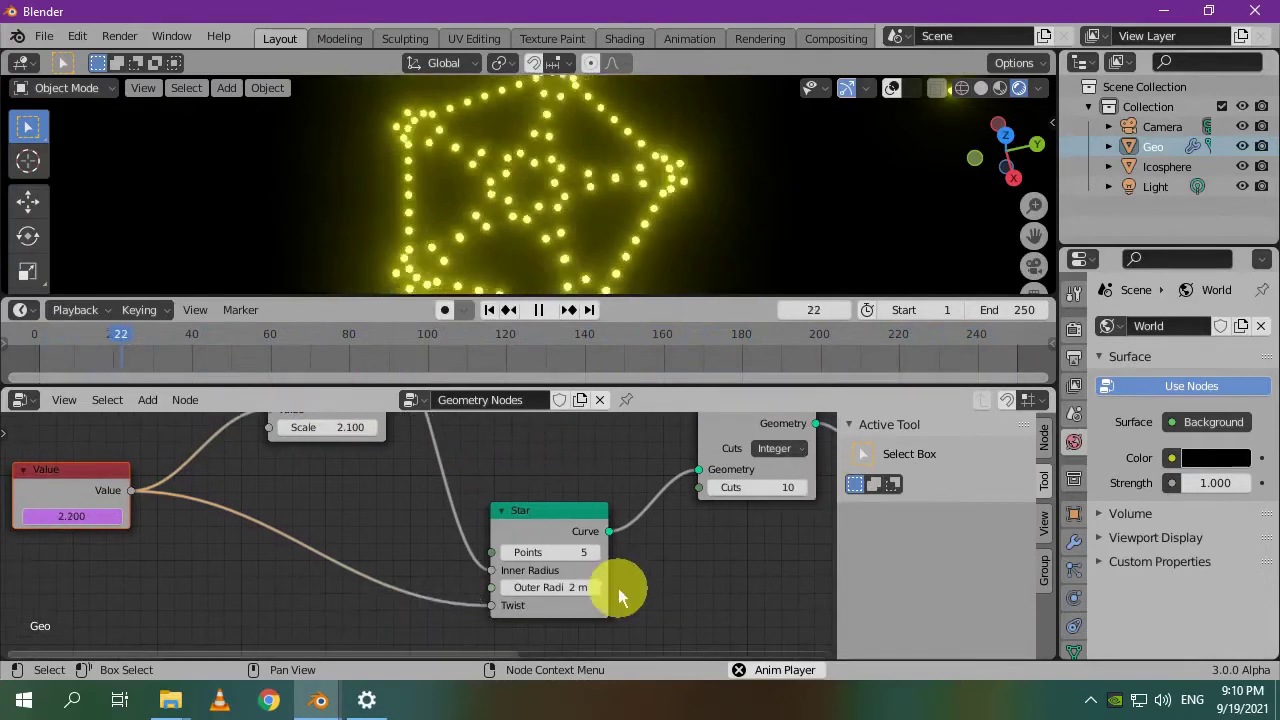
{"action": "left_click", "coordinate": [543, 550]}
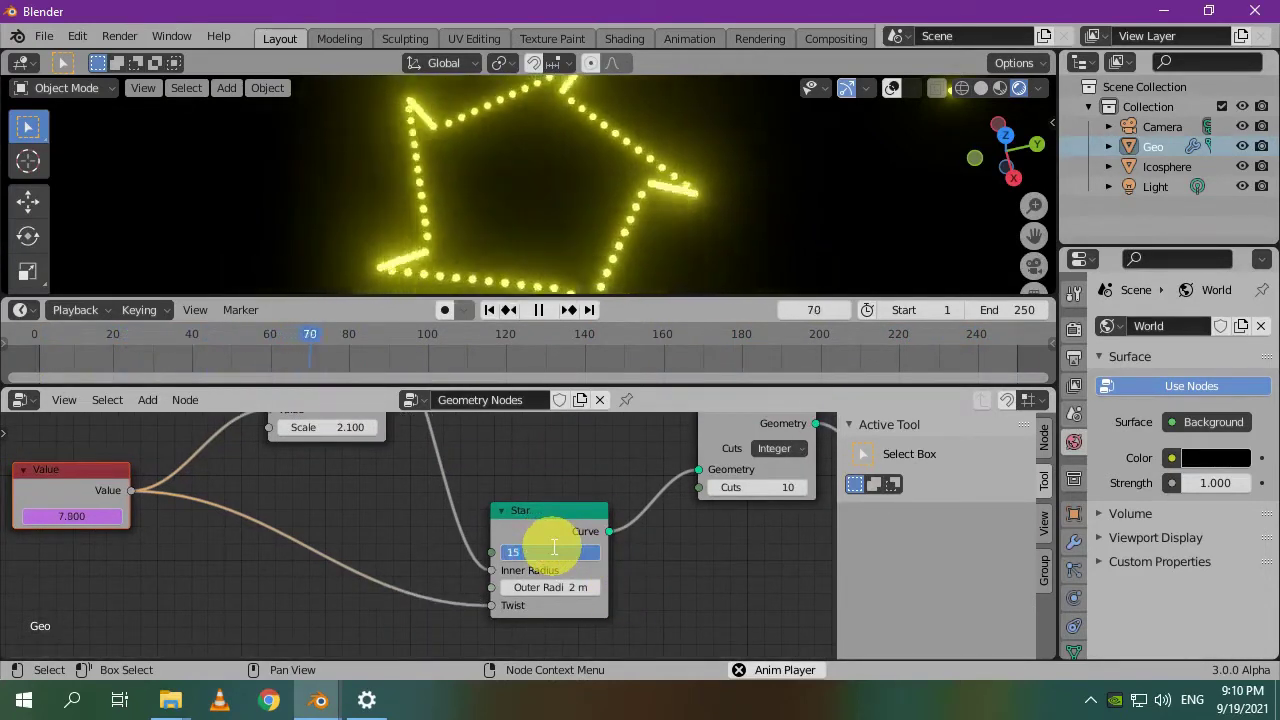
Give the Star 15 points and set the Ping-Pong Scale to -2.4.
{"action": "key", "text": "Return"}
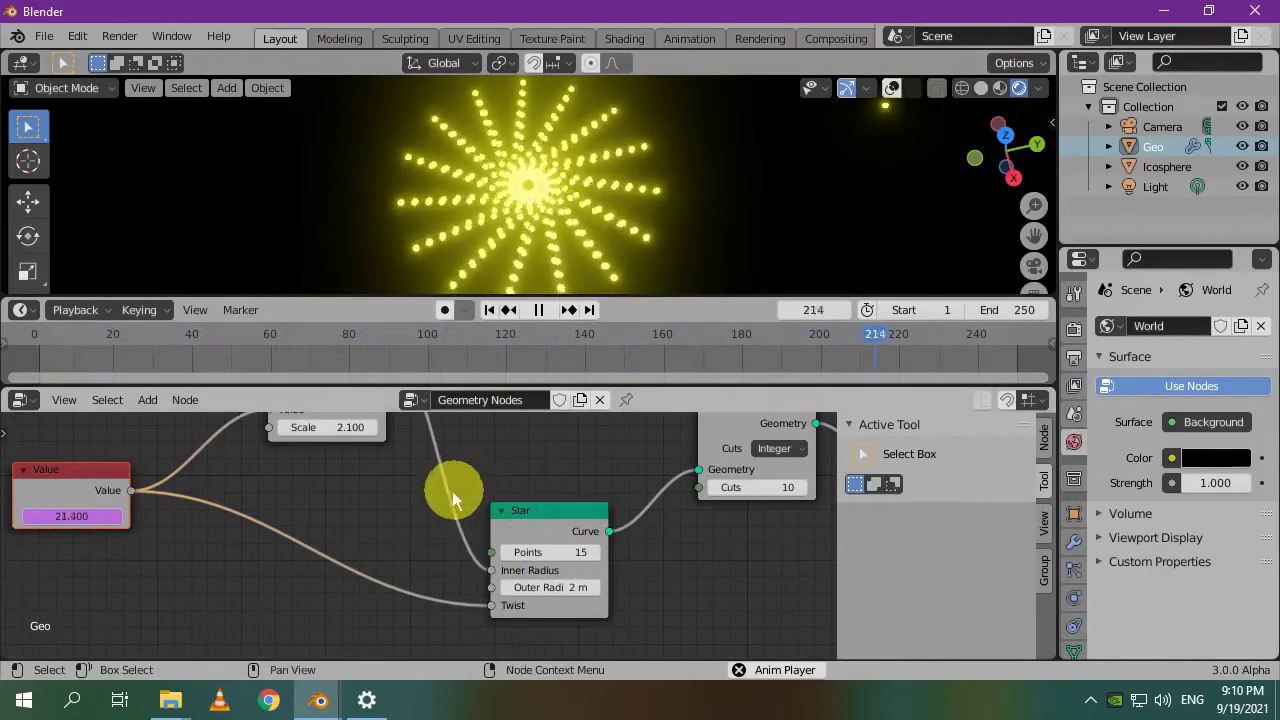
{"action": "middle_click_drag", "start_coordinate": [390, 496], "coordinate": [454, 596]}
{"action": "left_click", "coordinate": [399, 528]}
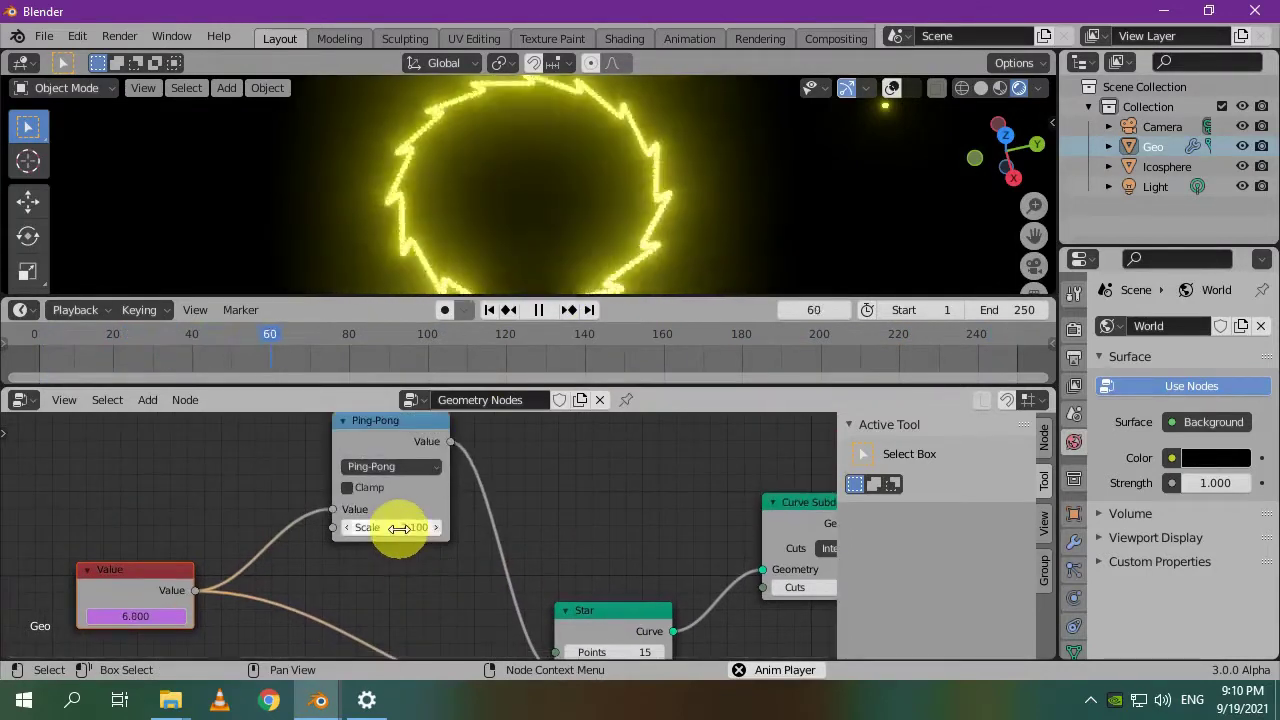
{"action": "type", "text": "-2.4"}
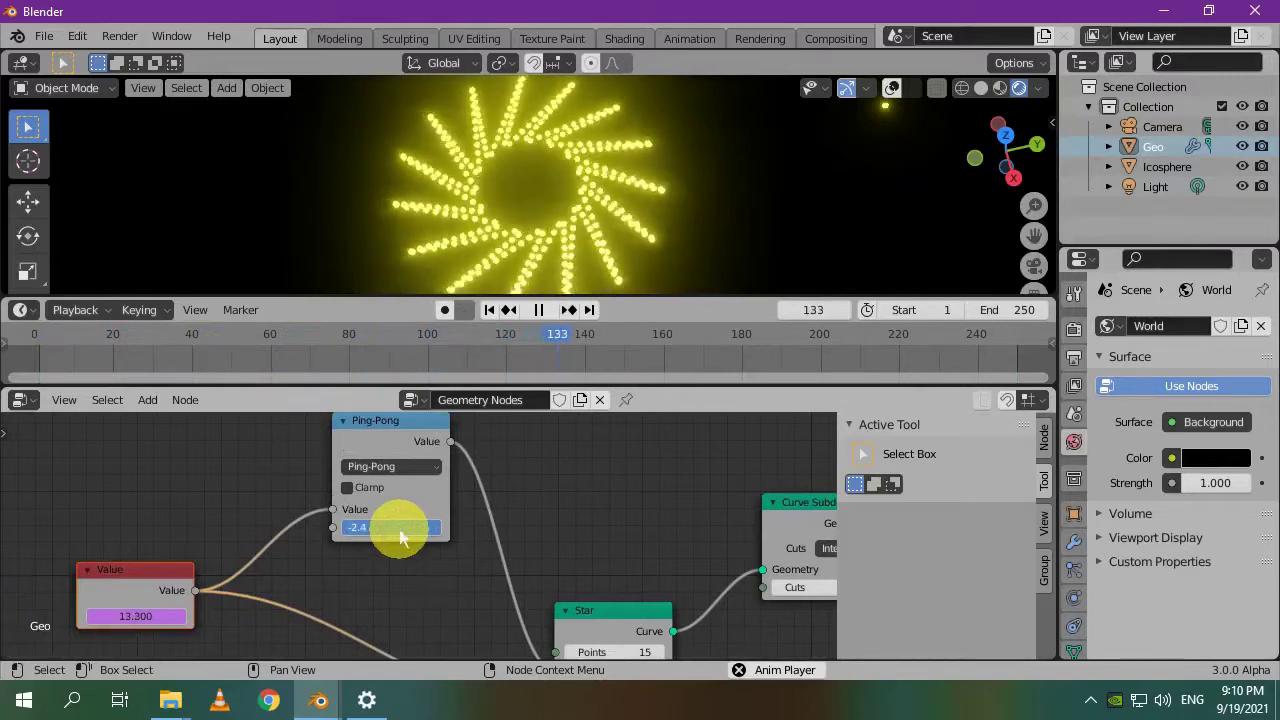
{"action": "key", "text": "Return"}
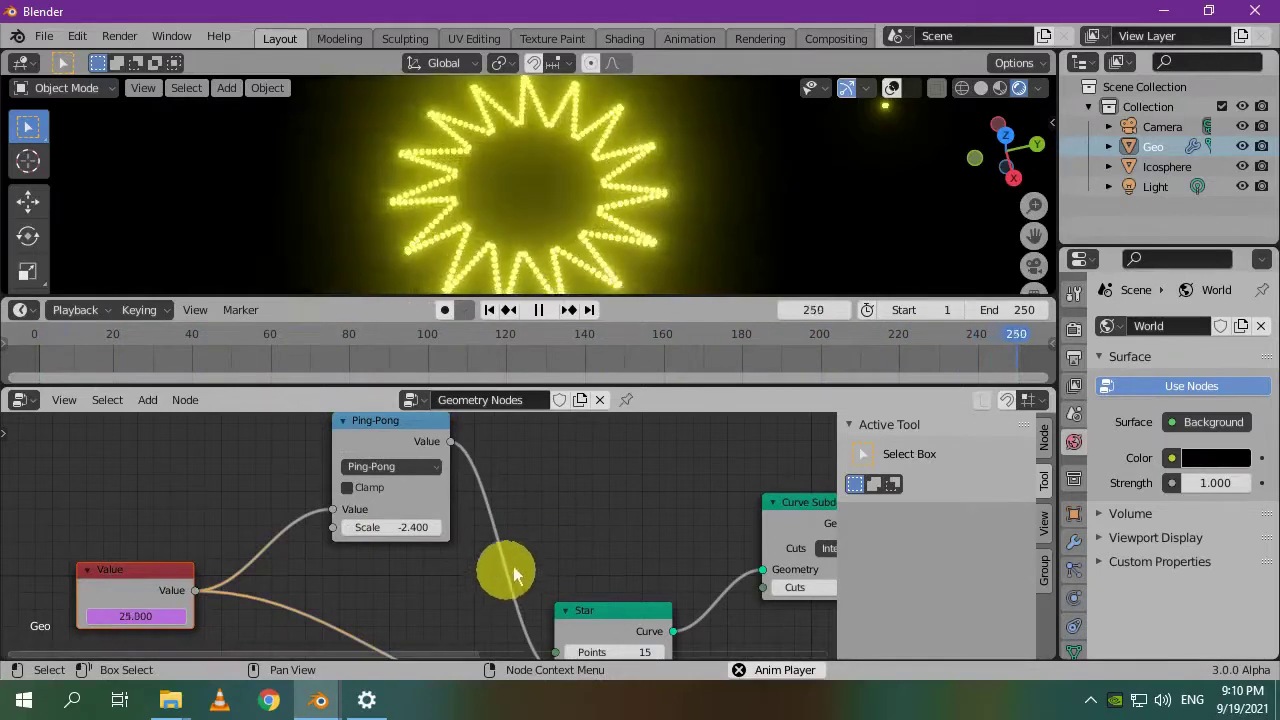
Move the Ping-Pong node, link it to the Star's Outer Radius, stop playback, and rewind to frame 1.
{"action": "scroll", "coordinate": [539, 549], "scroll_direction": "down", "scroll_amount": 1}
{"action": "middle_click_drag", "start_coordinate": [537, 543], "coordinate": [614, 477]}
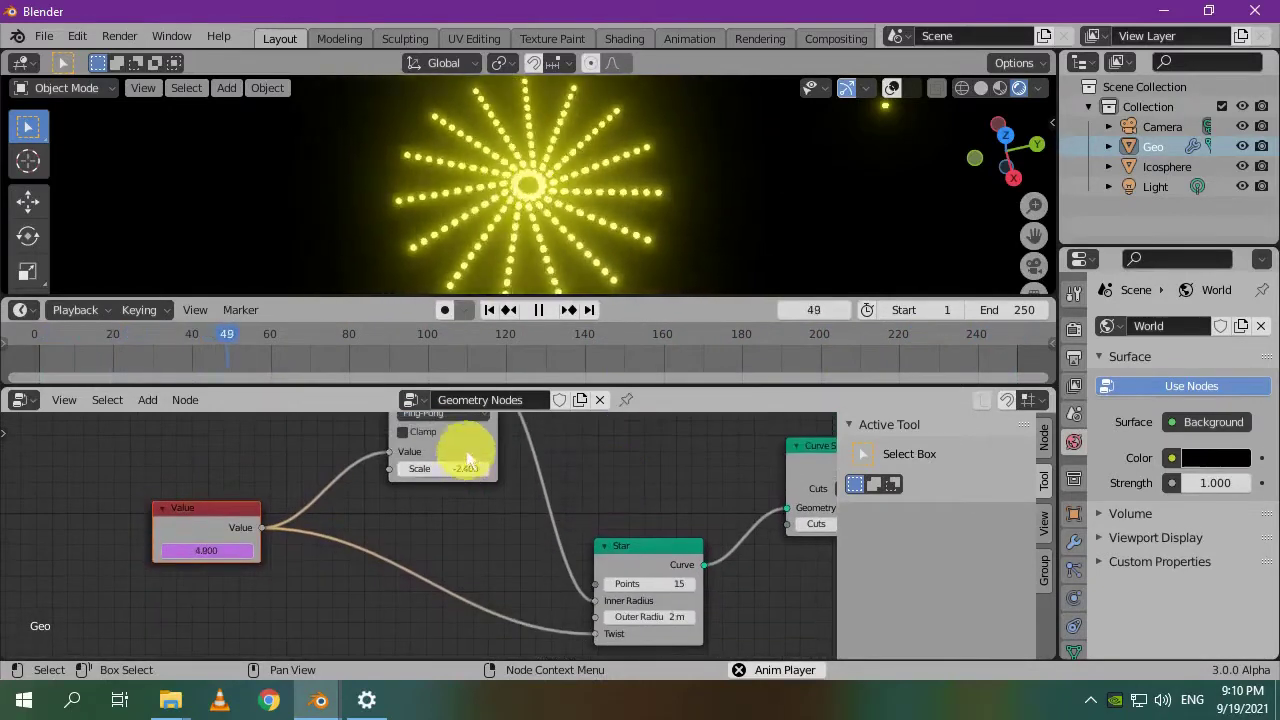
{"action": "key", "text": "g"}
{"action": "left_click", "coordinate": [466, 523]}
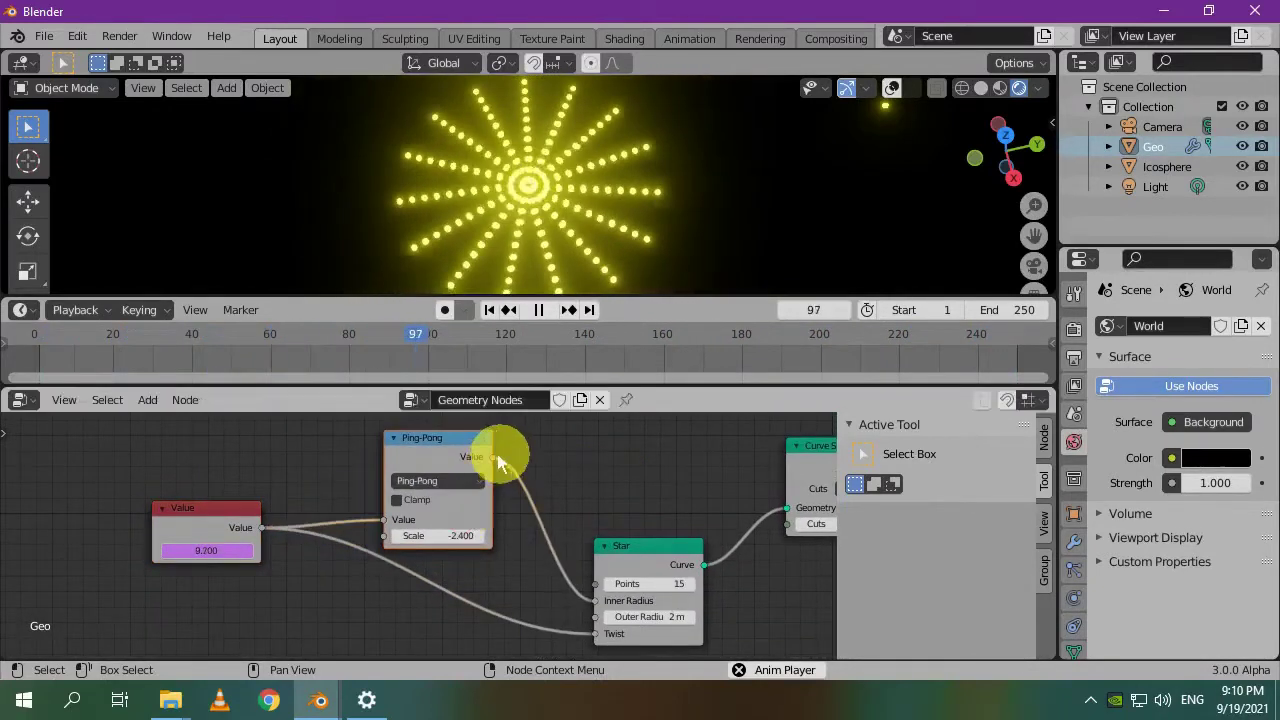
{"action": "left_click_drag", "start_coordinate": [492, 457], "coordinate": [589, 626]}
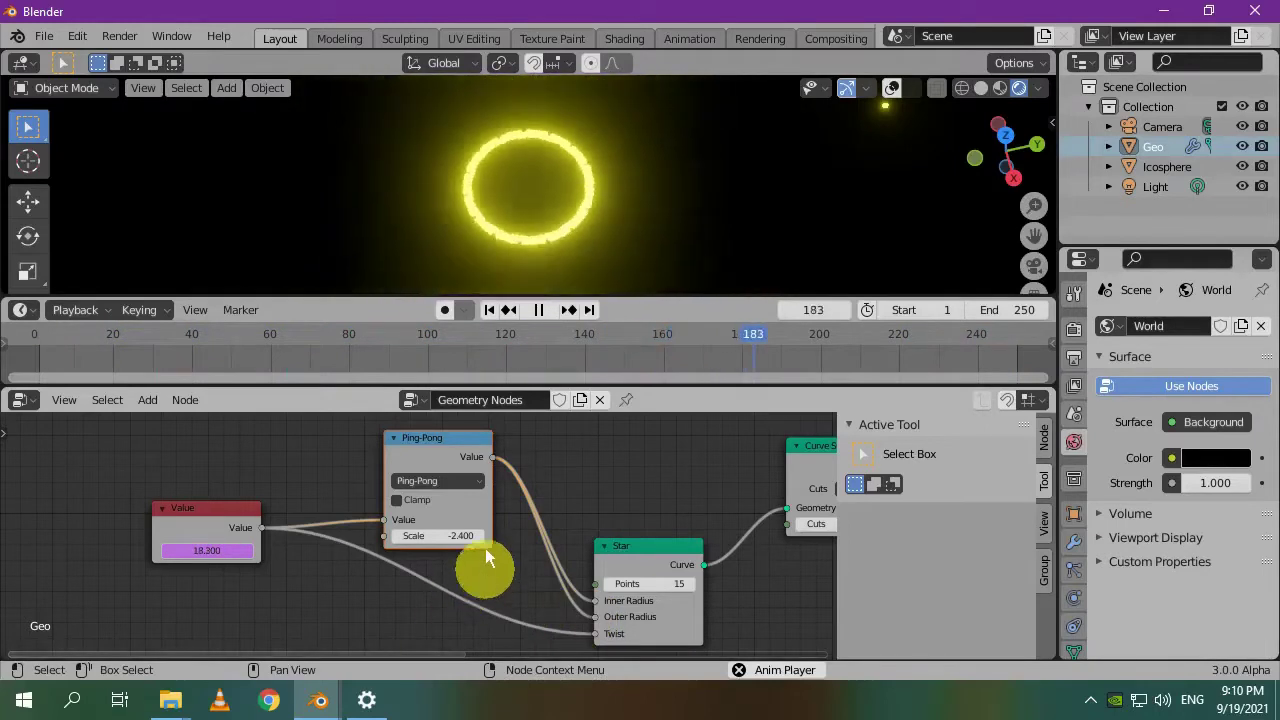
{"action": "key", "text": "space"}
{"action": "left_click", "coordinate": [489, 310]}
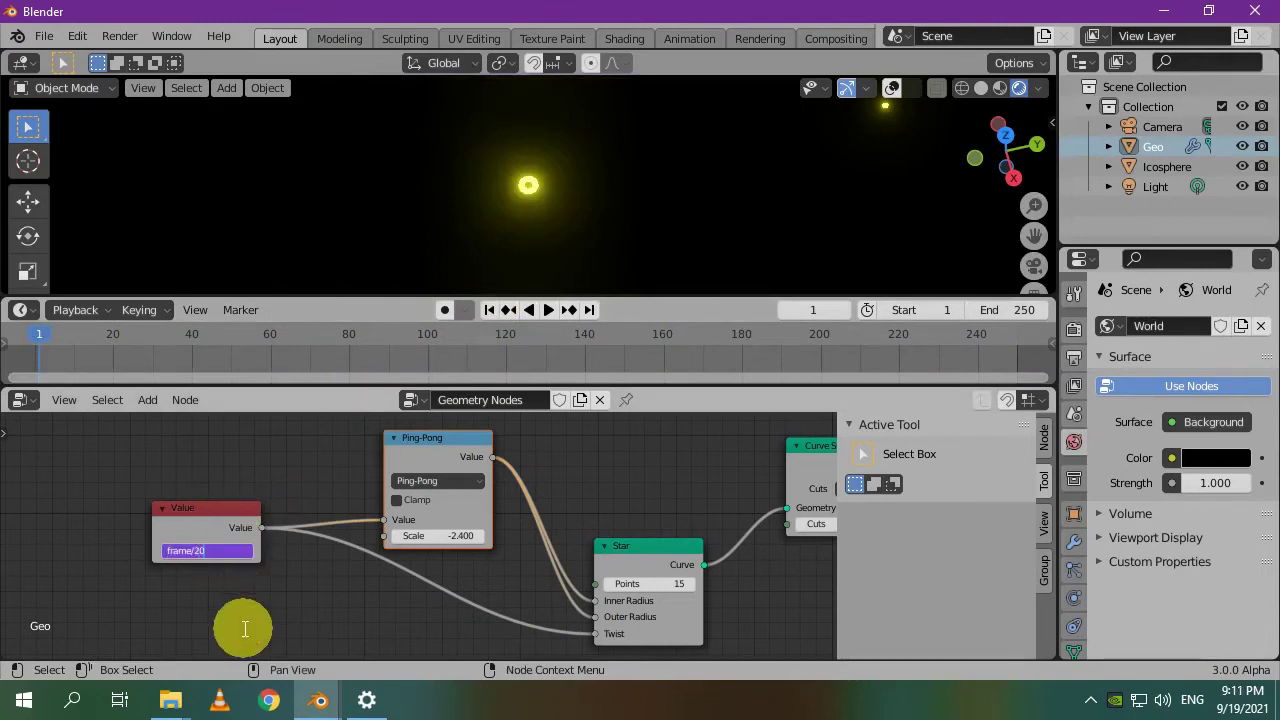
Drive the Value node with frame/20, play, and cut the Ping-Pong→Outer Radius link.
{"action": "key", "text": "Return"}
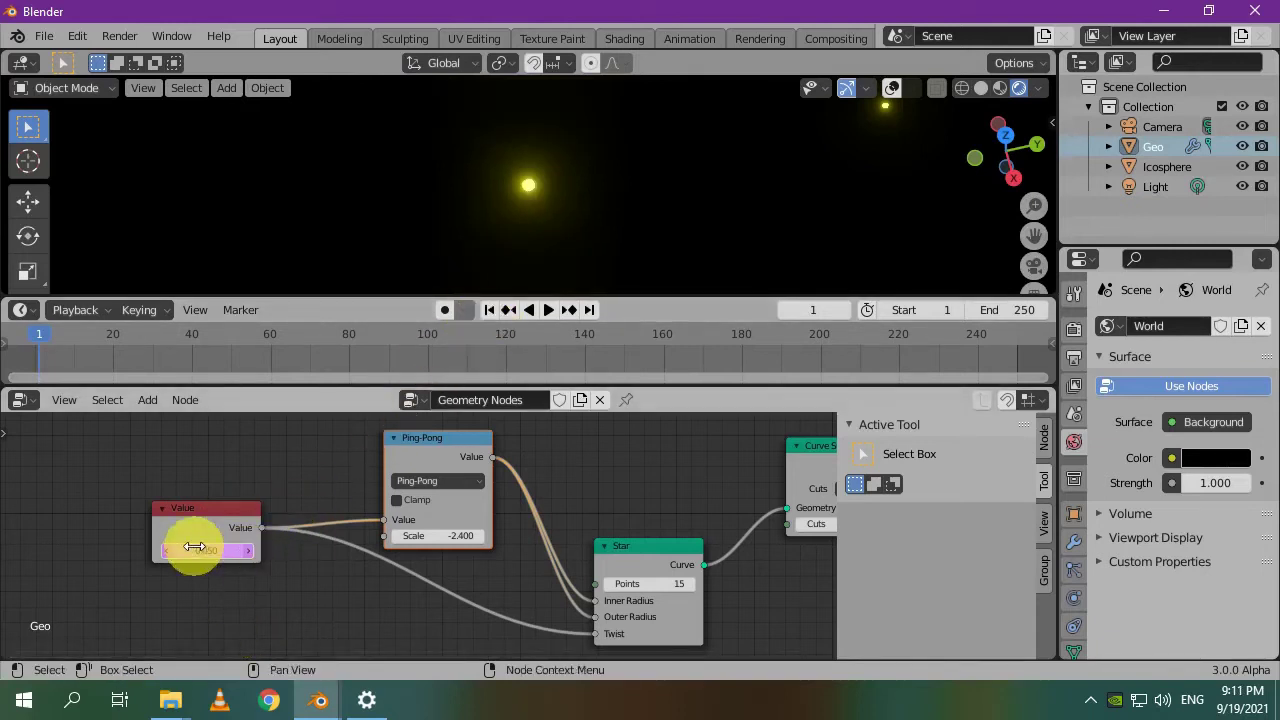
{"action": "key", "text": "space"}
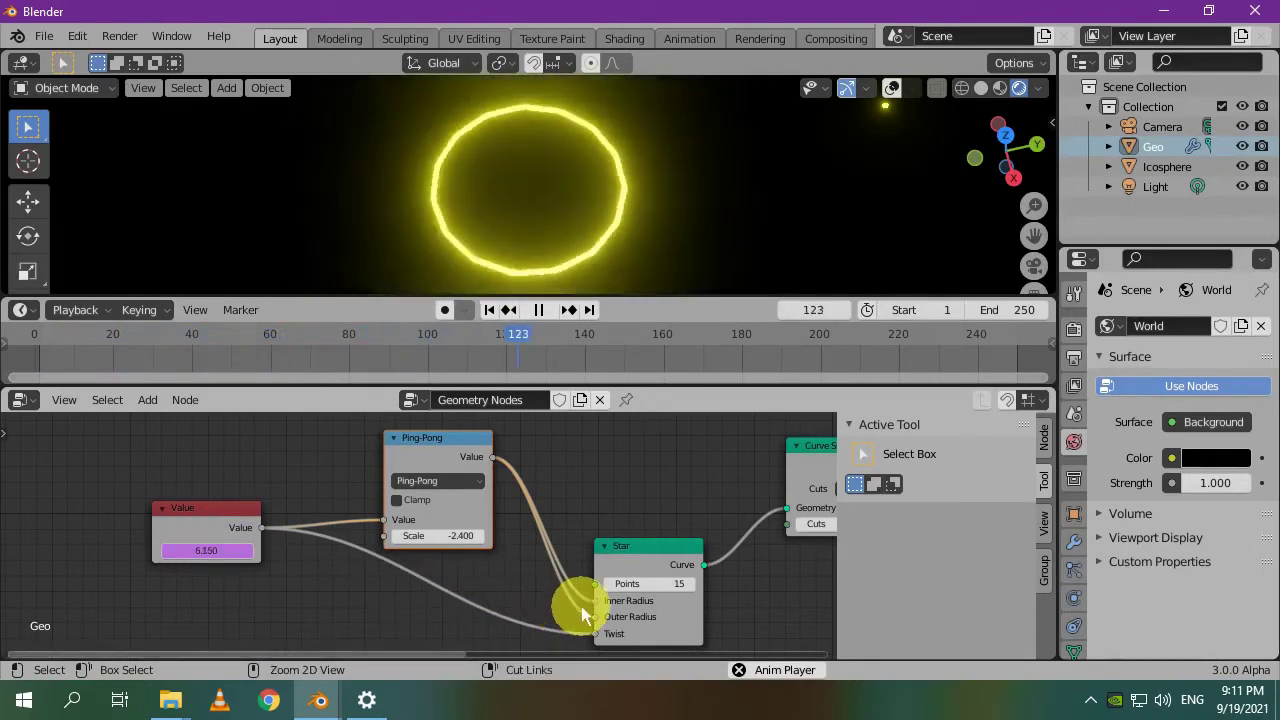
{"action": "right_click_drag", "start_coordinate": [573, 600], "coordinate": [551, 614], "text": "ctrl"}
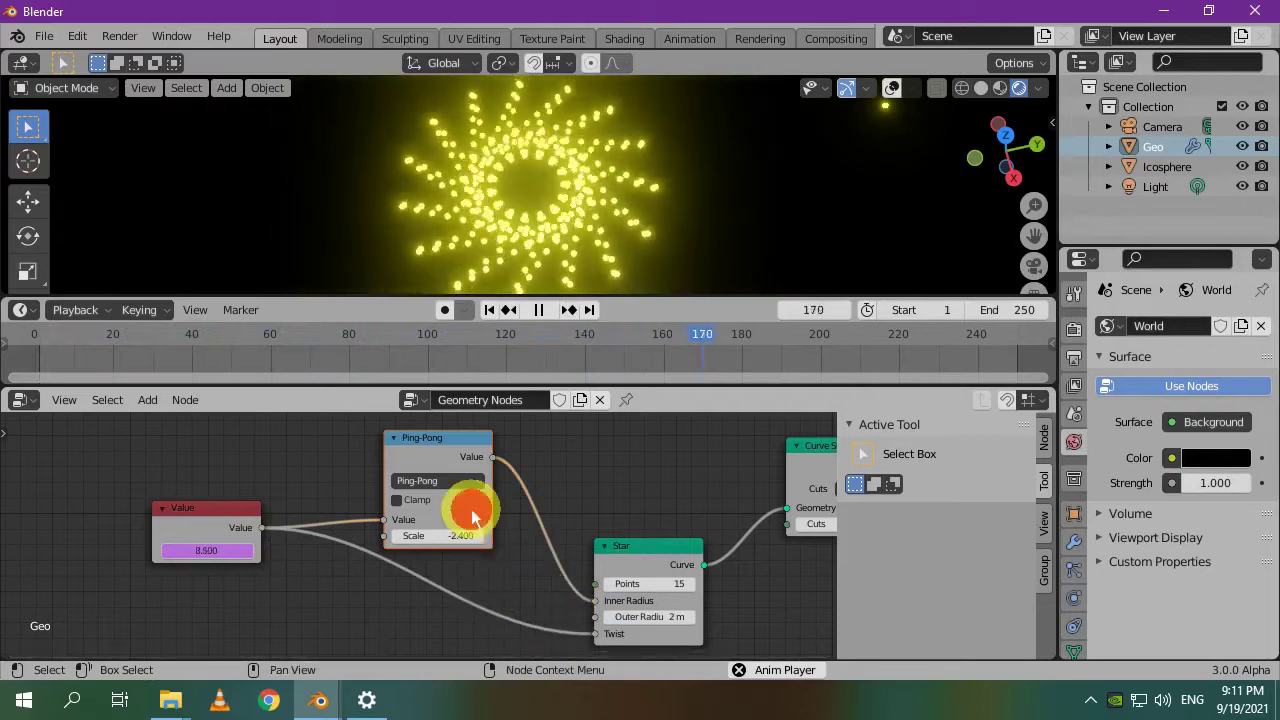
{"action": "scroll", "coordinate": [471, 509], "scroll_direction": "down", "scroll_amount": 1}
Duplicate the Ping-Pong node and place the copy below the original.
{"action": "key", "text": "shift+d"}
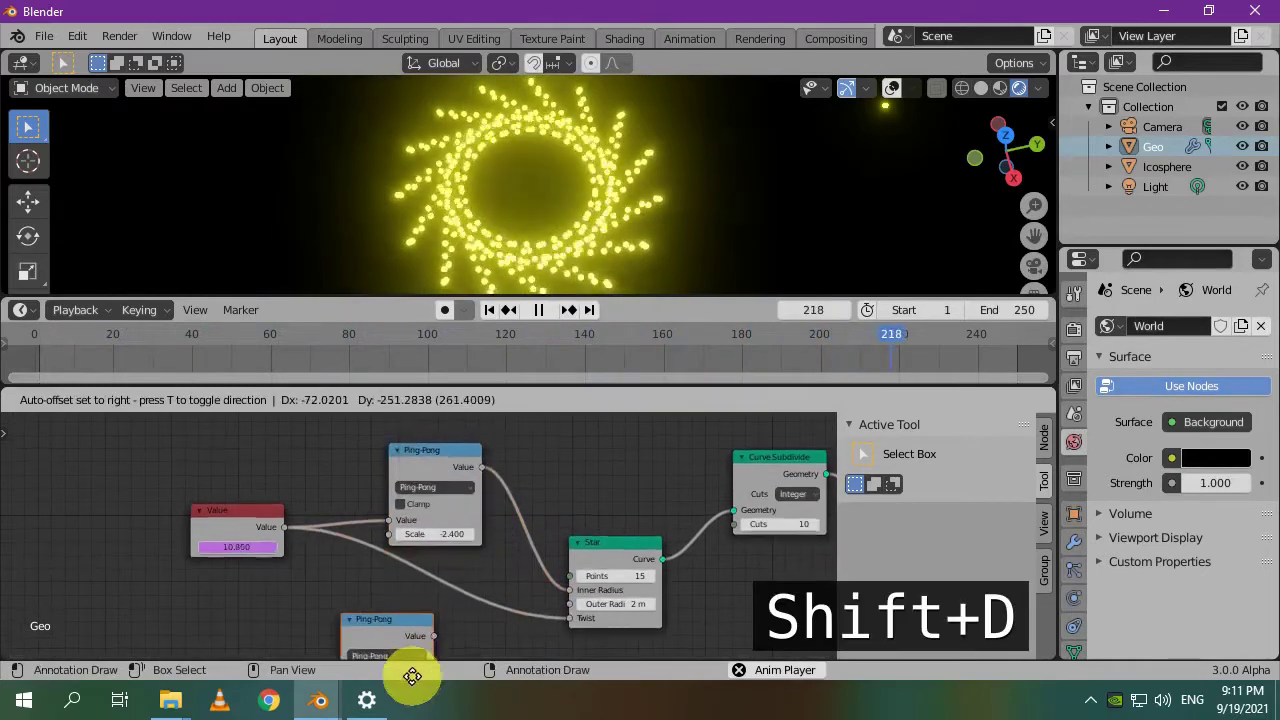
{"action": "left_click", "coordinate": [450, 556]}
{"action": "scroll", "coordinate": [443, 457], "scroll_direction": "up", "scroll_amount": 1}
{"action": "middle_click_drag", "start_coordinate": [443, 457], "coordinate": [452, 557]}
{"action": "scroll", "coordinate": [354, 547], "scroll_direction": "down", "scroll_amount": 1}
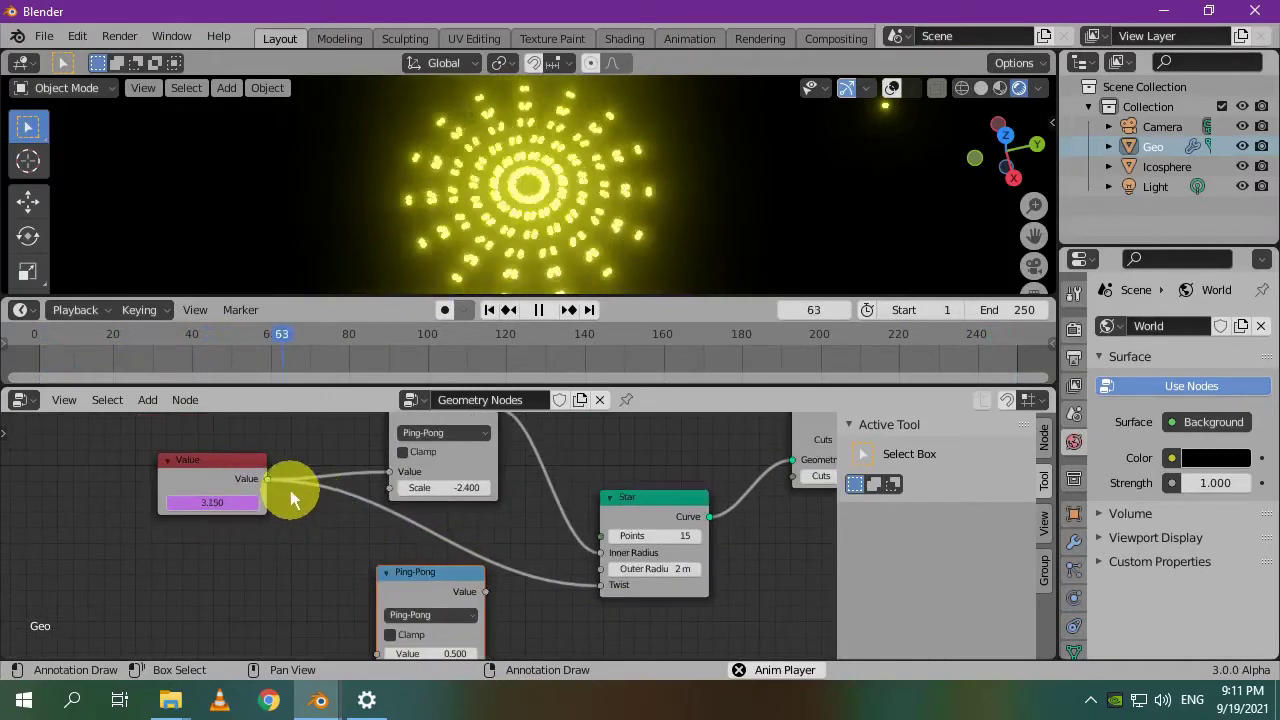
{"action": "scroll", "coordinate": [300, 510], "scroll_direction": "down", "scroll_amount": 1}
{"action": "scroll", "coordinate": [318, 490], "scroll_direction": "down", "scroll_amount": 1}
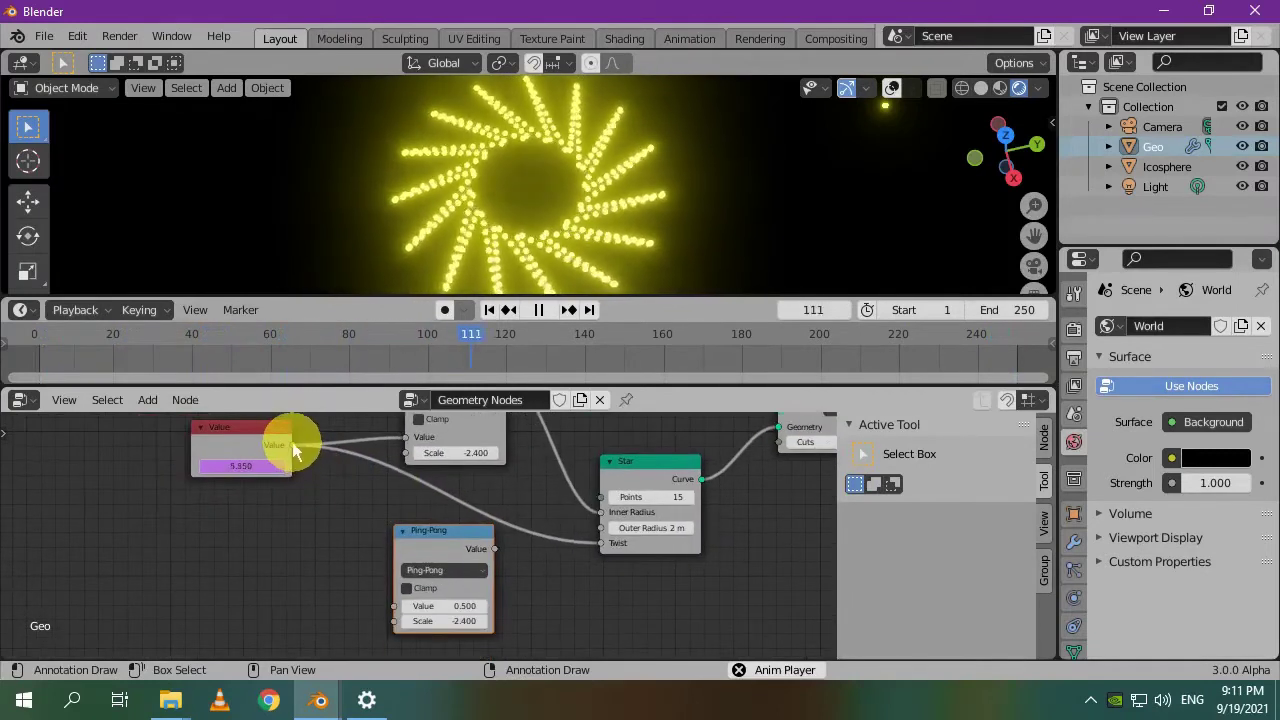
Feed the Value into the copy, link it to the Star's Outer Radius, and set Scale 0.8.
{"action": "left_click_drag", "start_coordinate": [292, 444], "coordinate": [396, 607]}
{"action": "middle_click_drag", "start_coordinate": [548, 557], "coordinate": [469, 584]}
{"action": "left_click_drag", "start_coordinate": [418, 576], "coordinate": [525, 555]}
{"action": "middle_click_drag", "start_coordinate": [509, 589], "coordinate": [577, 589]}
{"action": "scroll", "coordinate": [577, 589], "scroll_direction": "up", "scroll_amount": 1}
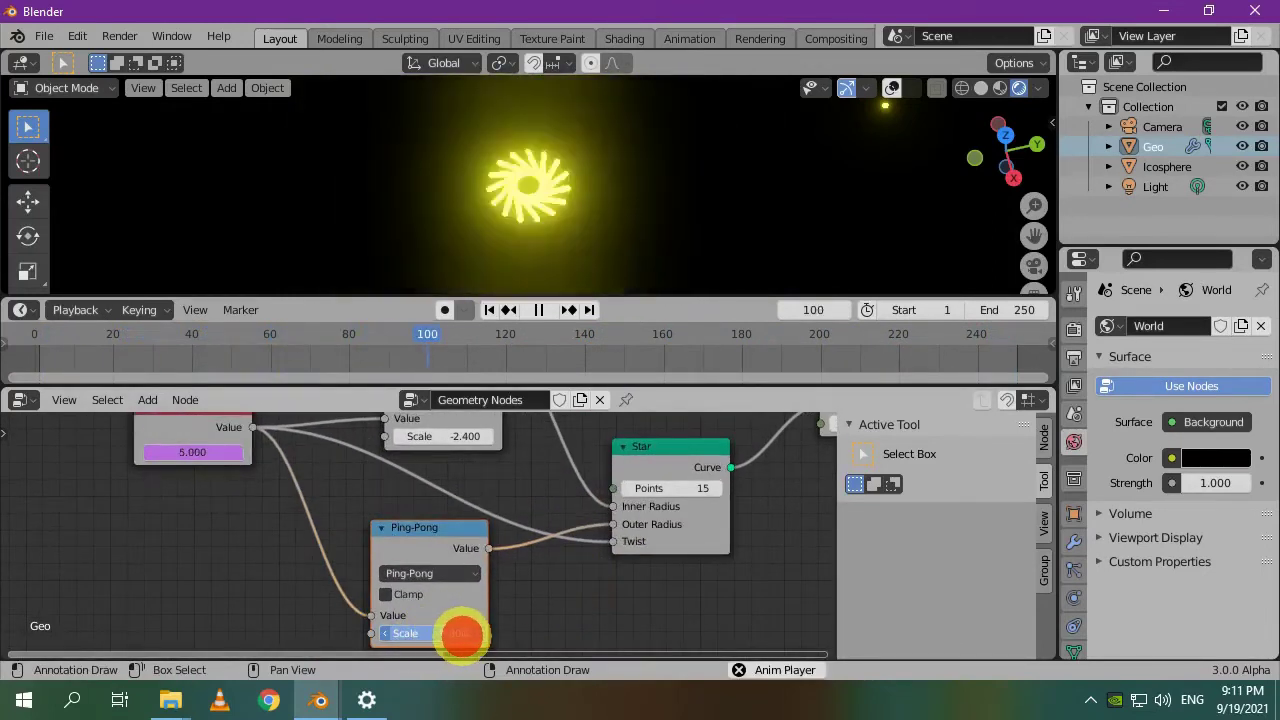
{"action": "left_click_drag", "start_coordinate": [462, 633], "coordinate": [523, 655]}
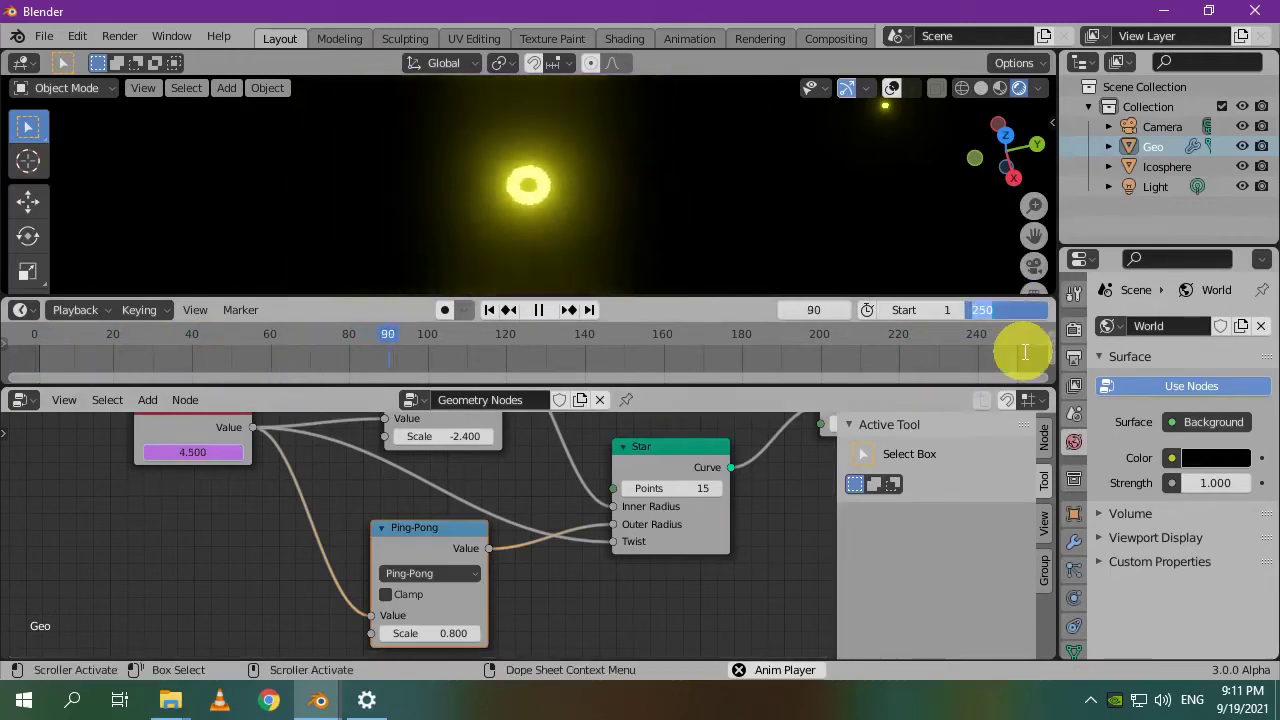
Set the animation end frame to 5000 and switch the second Ping-Pong node to Cosine.
{"action": "type", "text": "00"}
{"action": "key", "text": "Return"}
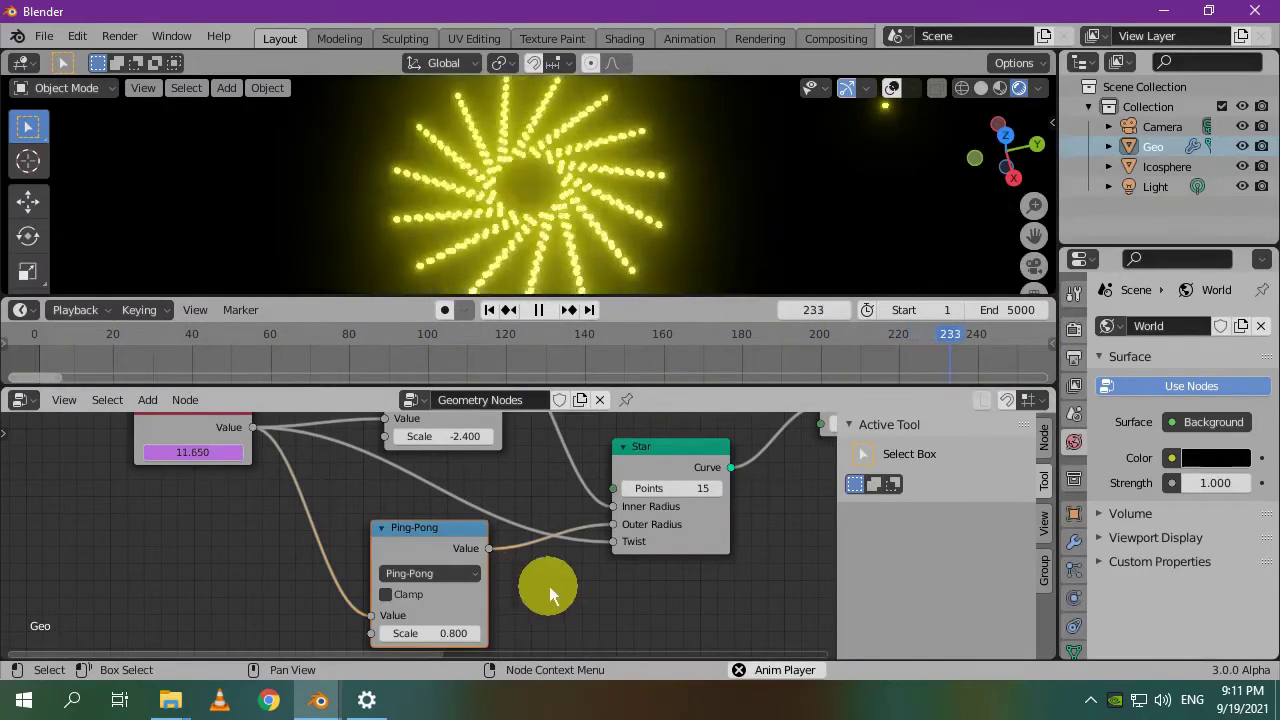
{"action": "middle_click_drag", "start_coordinate": [551, 591], "coordinate": [521, 591]}
{"action": "left_click", "coordinate": [438, 580]}
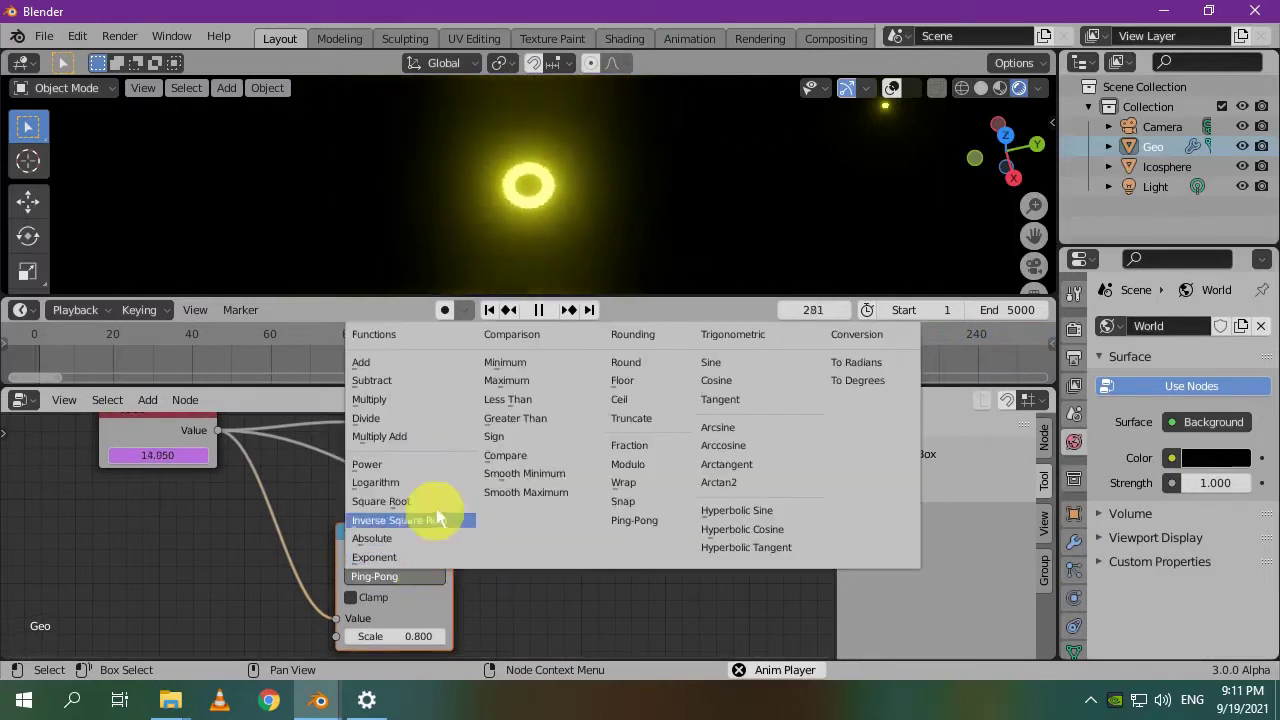
{"action": "left_click", "coordinate": [722, 382]}
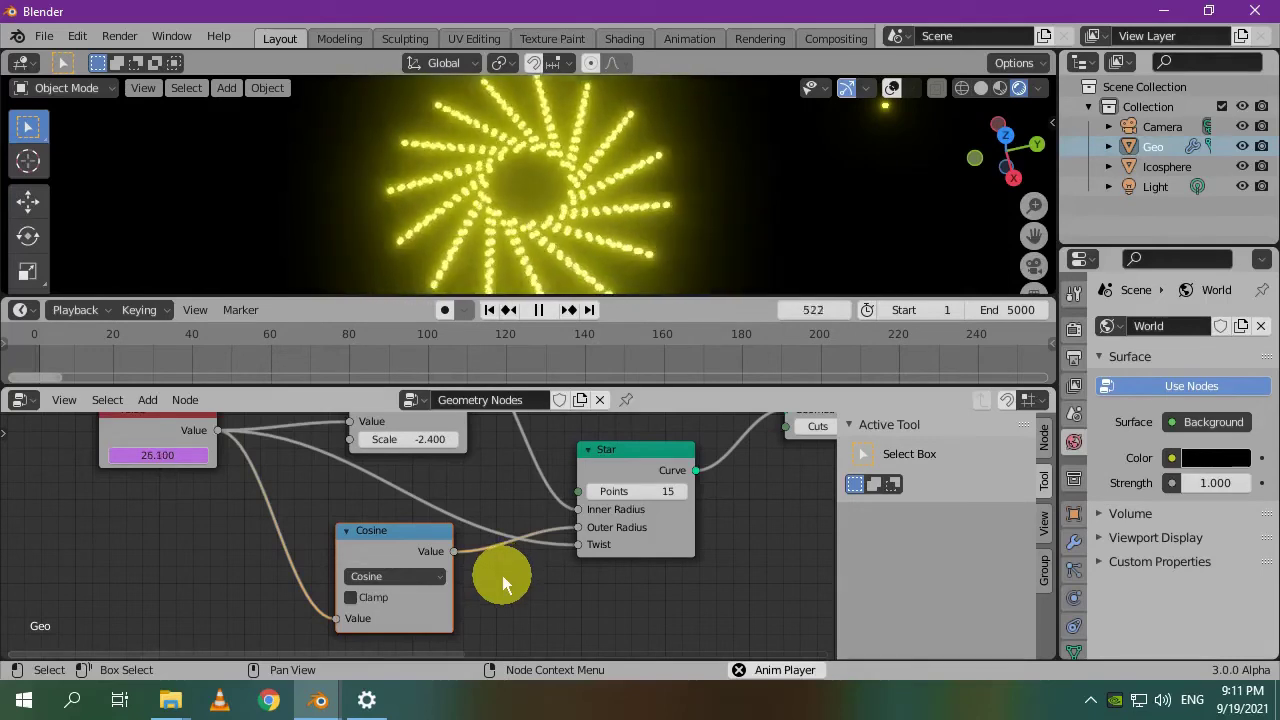
{"action": "middle_click_drag", "start_coordinate": [507, 577], "coordinate": [615, 583]}
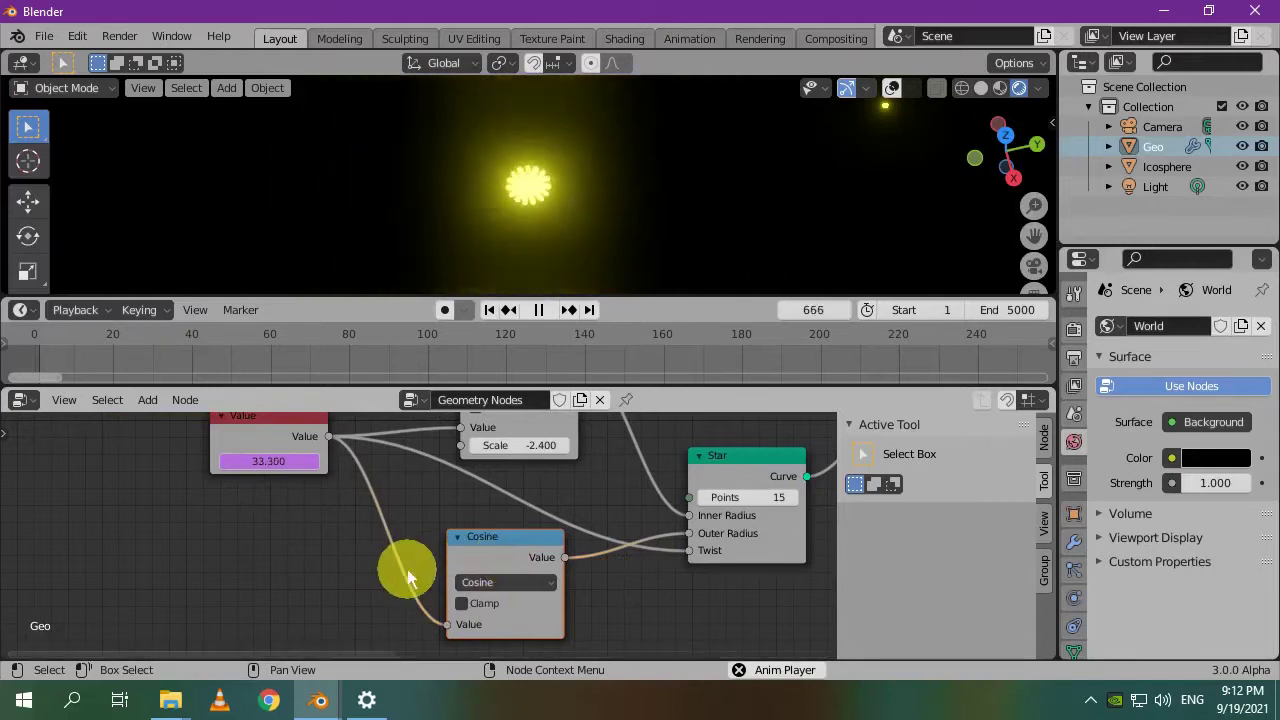
Duplicate the Cosine node onto the Value→Cosine link as a Divide node with divisor 7.8.
{"action": "key", "text": "shift+d"}
{"action": "left_click", "coordinate": [366, 543]}
{"action": "left_click_drag", "start_coordinate": [366, 543], "coordinate": [436, 570]}
{"action": "left_click", "coordinate": [440, 562]}
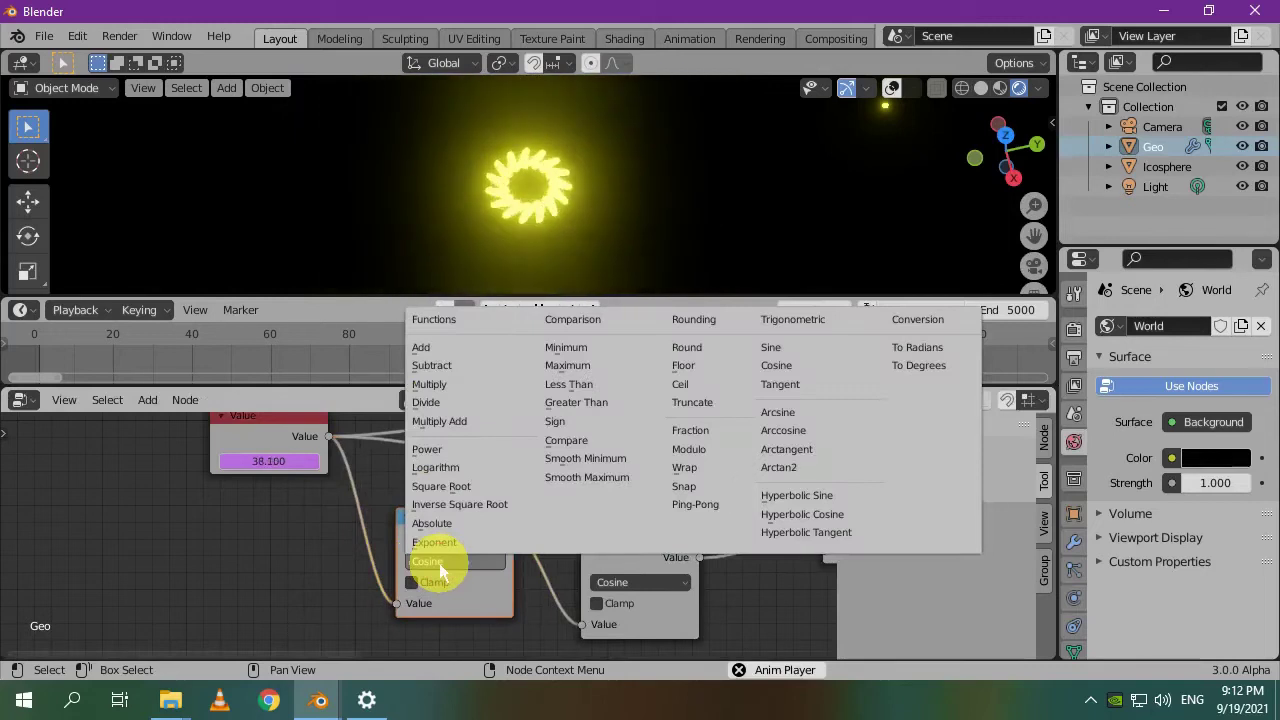
{"action": "left_click", "coordinate": [461, 400]}
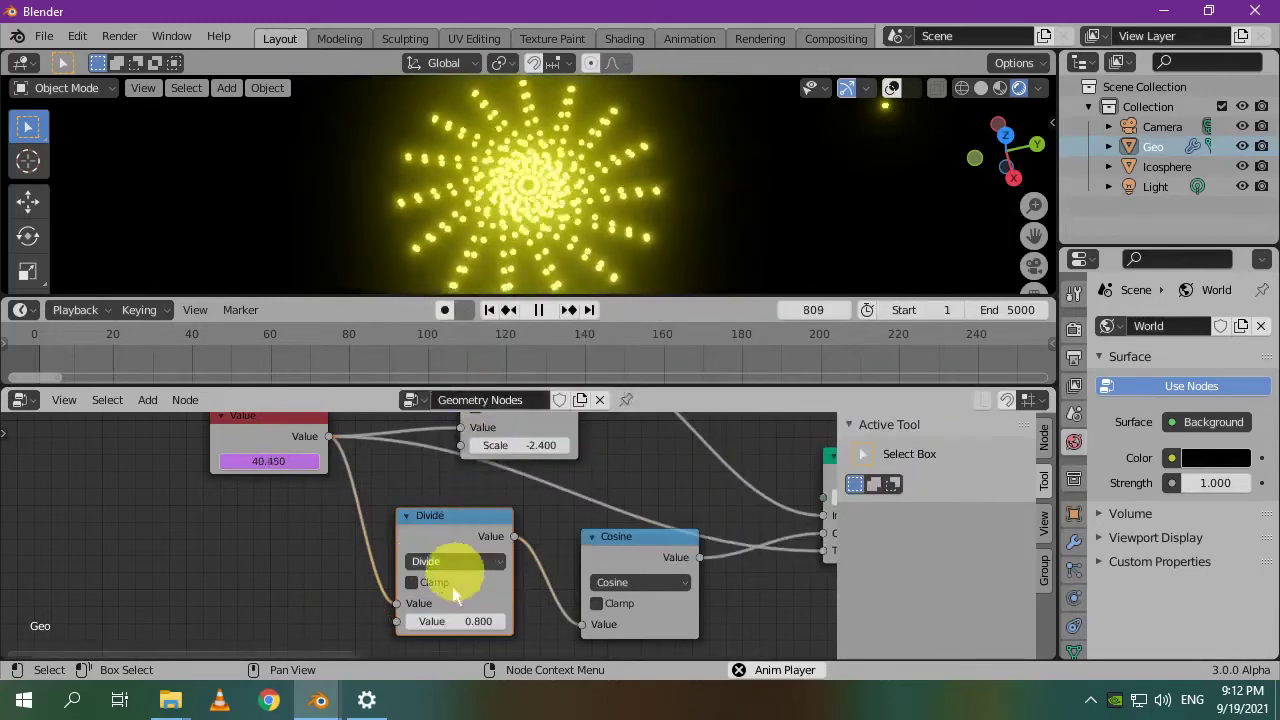
{"action": "left_click", "coordinate": [460, 621]}
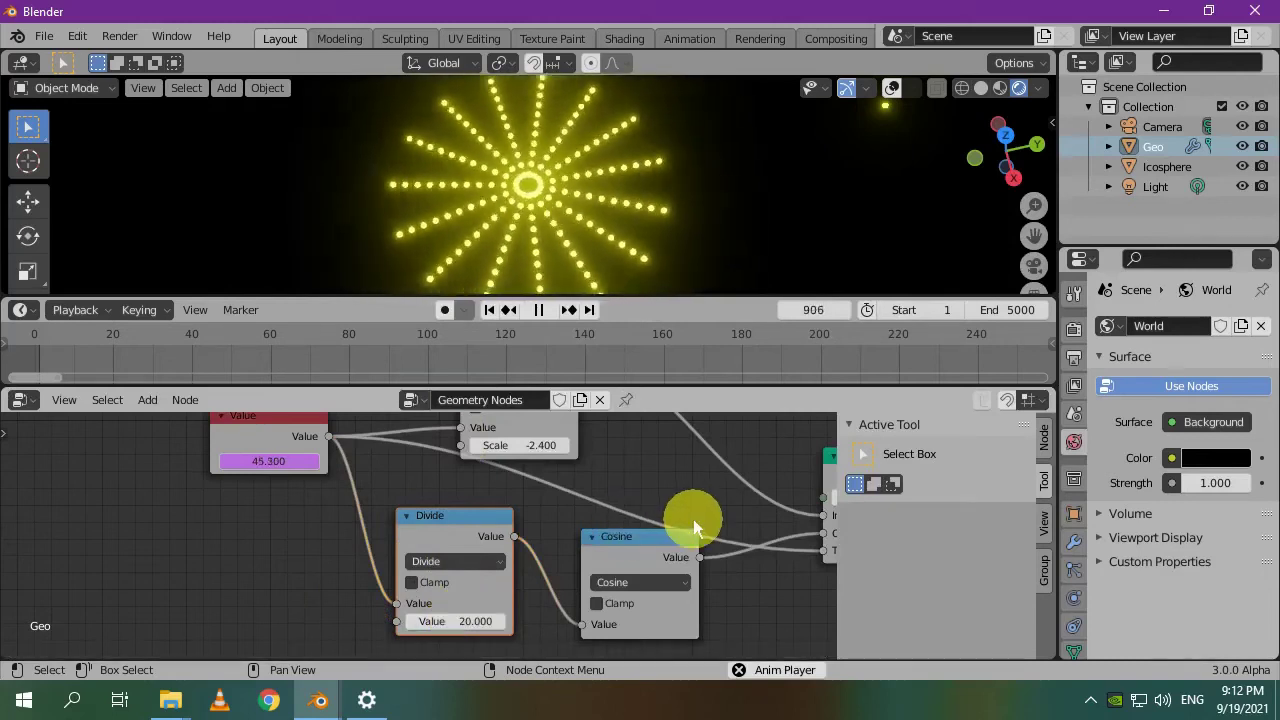
{"action": "mouse_move", "coordinate": [492, 619]}
{"action": "left_mouse_down"}
{"action": "mouse_move", "coordinate": [335, 636]}
{"action": "mouse_move", "coordinate": [484, 620]}
{"action": "left_mouse_up"}
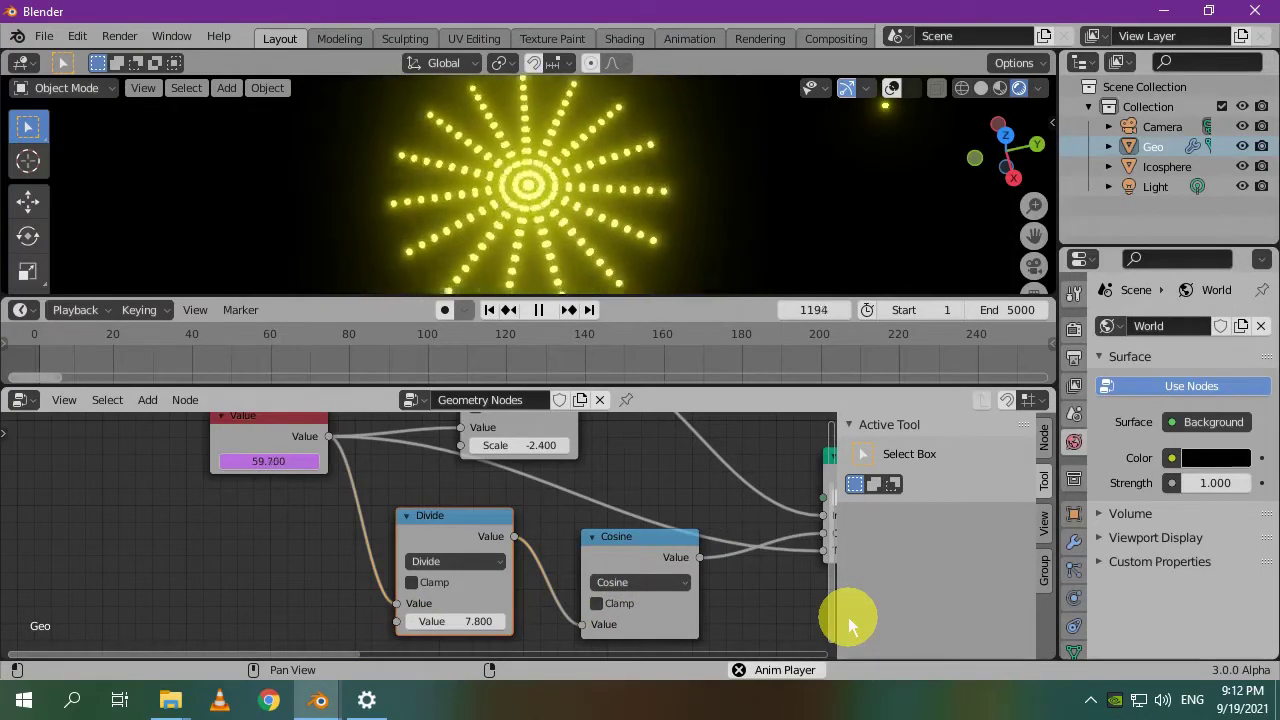
{"action": "middle_click_drag", "start_coordinate": [783, 589], "coordinate": [720, 620]}
{"action": "scroll", "coordinate": [629, 597], "scroll_direction": "down", "scroll_amount": 1}
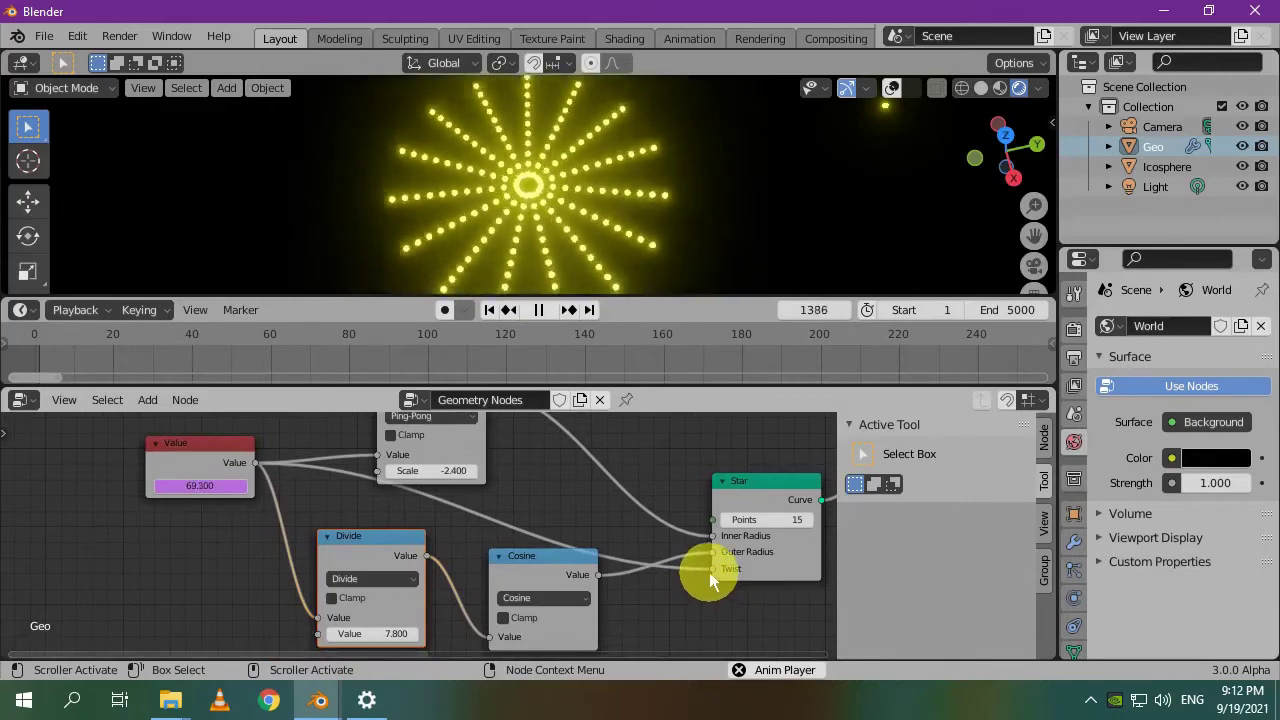
Unhook the Star's Twist link and connect the Ping-Pong output to its Outer Radius too.
{"action": "mouse_move", "coordinate": [709, 572]}
{"action": "left_mouse_down"}
{"action": "mouse_move", "coordinate": [622, 591]}
{"action": "mouse_move", "coordinate": [709, 557]}
{"action": "mouse_move", "coordinate": [713, 568]}
{"action": "left_mouse_up"}
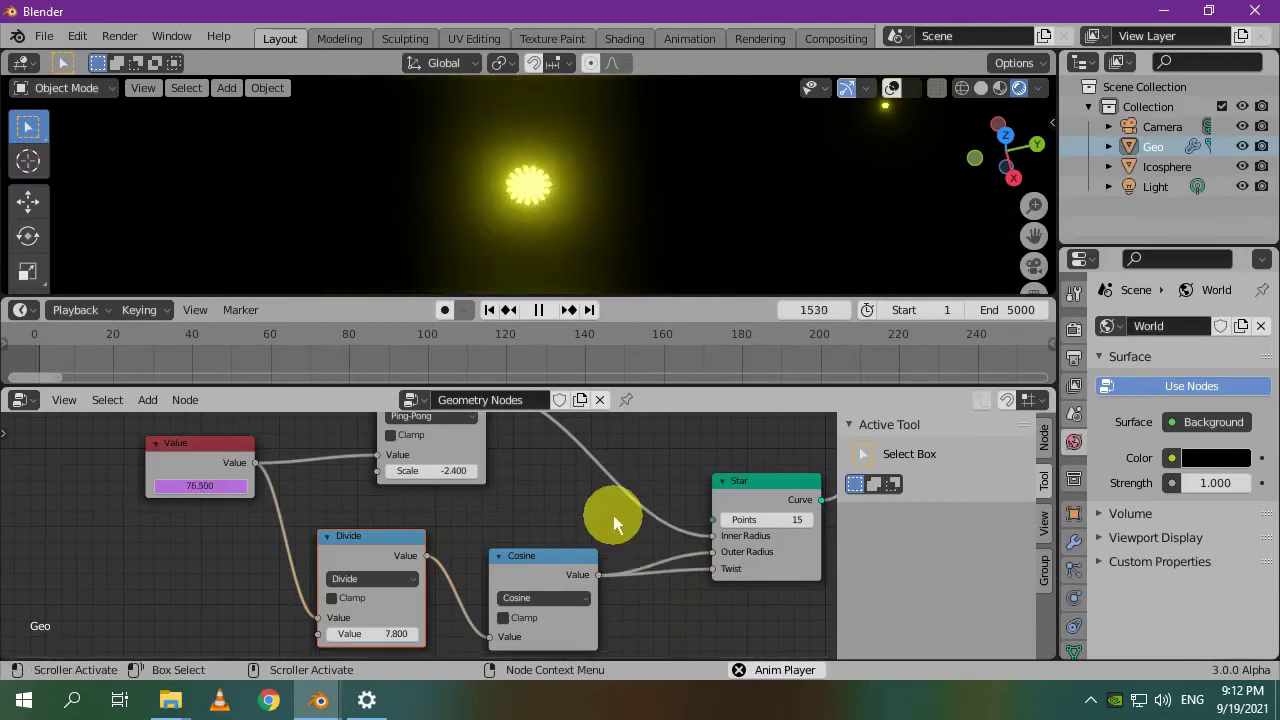
{"action": "middle_click_drag", "start_coordinate": [627, 502], "coordinate": [589, 551]}
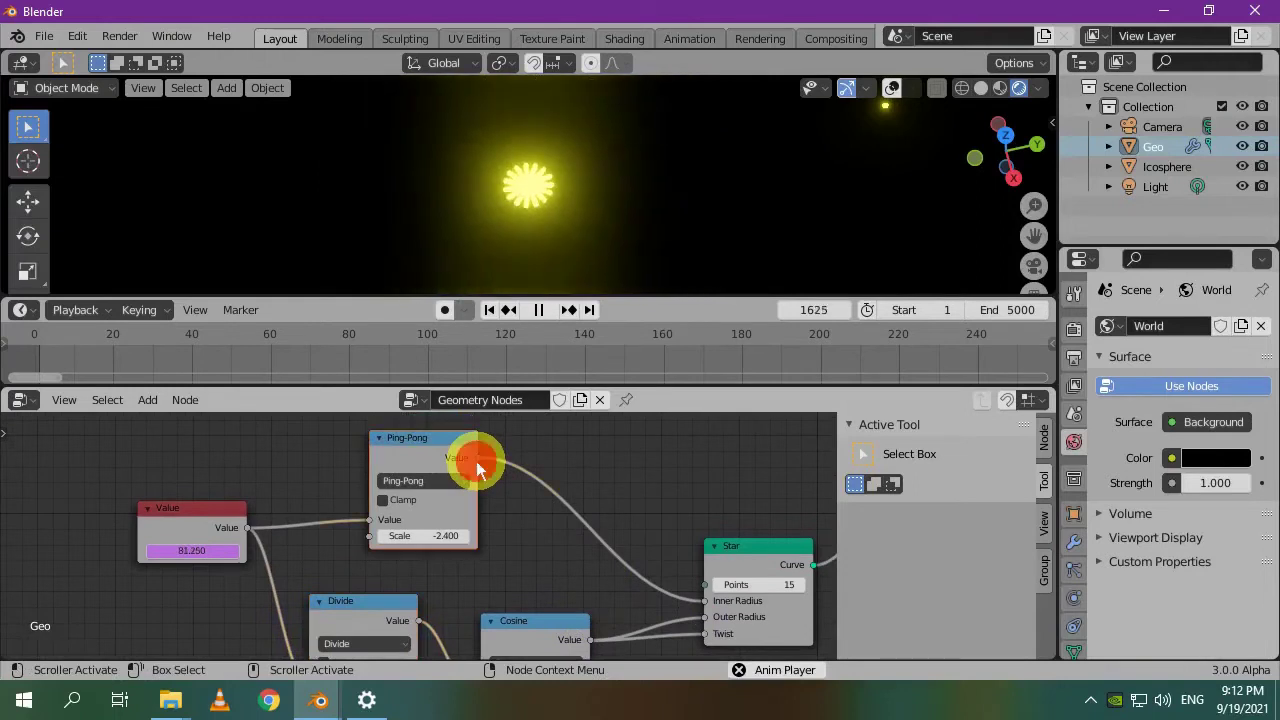
{"action": "left_click_drag", "start_coordinate": [477, 468], "coordinate": [705, 614]}
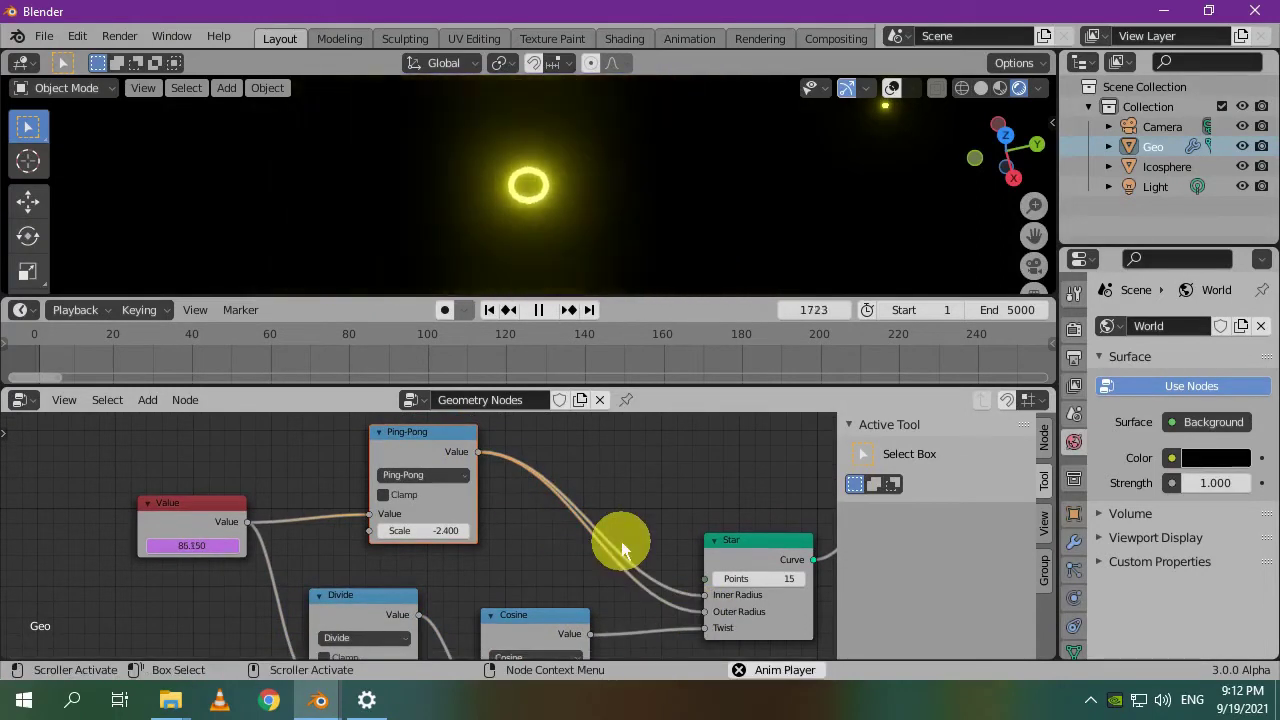
{"action": "scroll", "coordinate": [621, 541], "scroll_direction": "down", "scroll_amount": 1}
{"action": "middle_click_drag", "start_coordinate": [621, 541], "coordinate": [634, 480]}
{"action": "scroll", "coordinate": [617, 590], "scroll_direction": "up", "scroll_amount": 1}
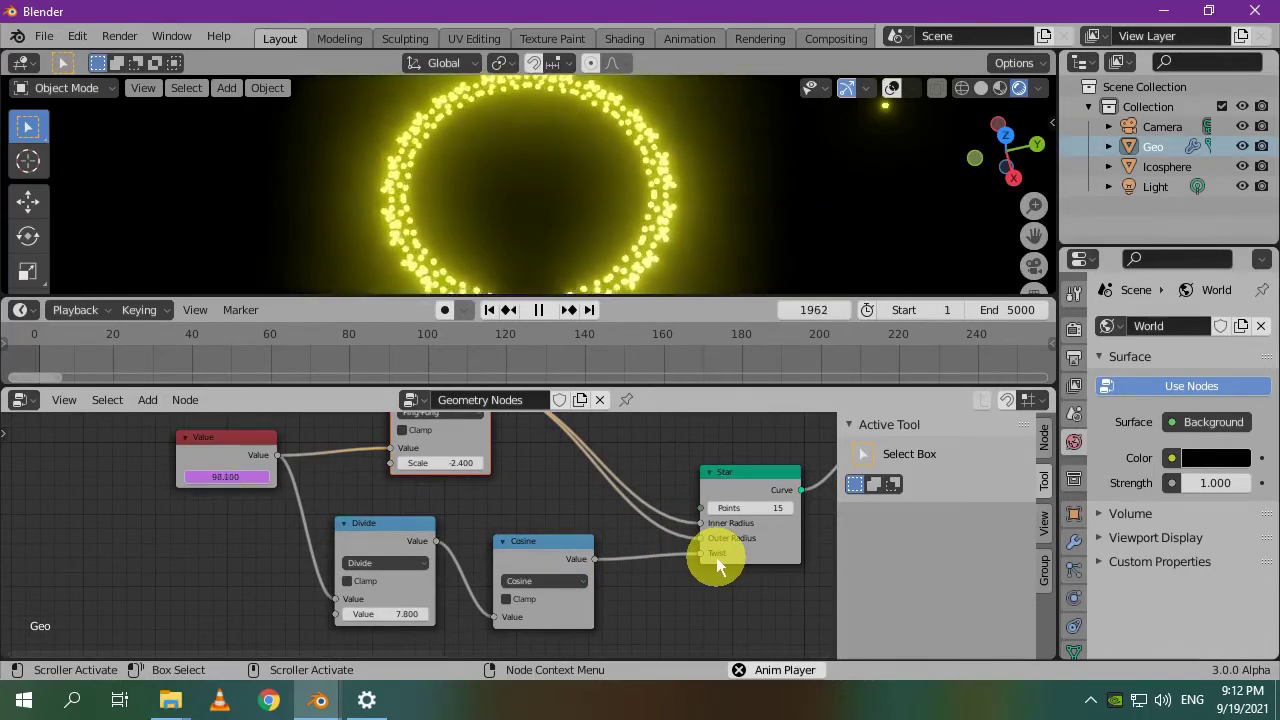
Switch the Cosine math node's operation to Arcsine.
{"action": "left_click", "coordinate": [564, 580]}
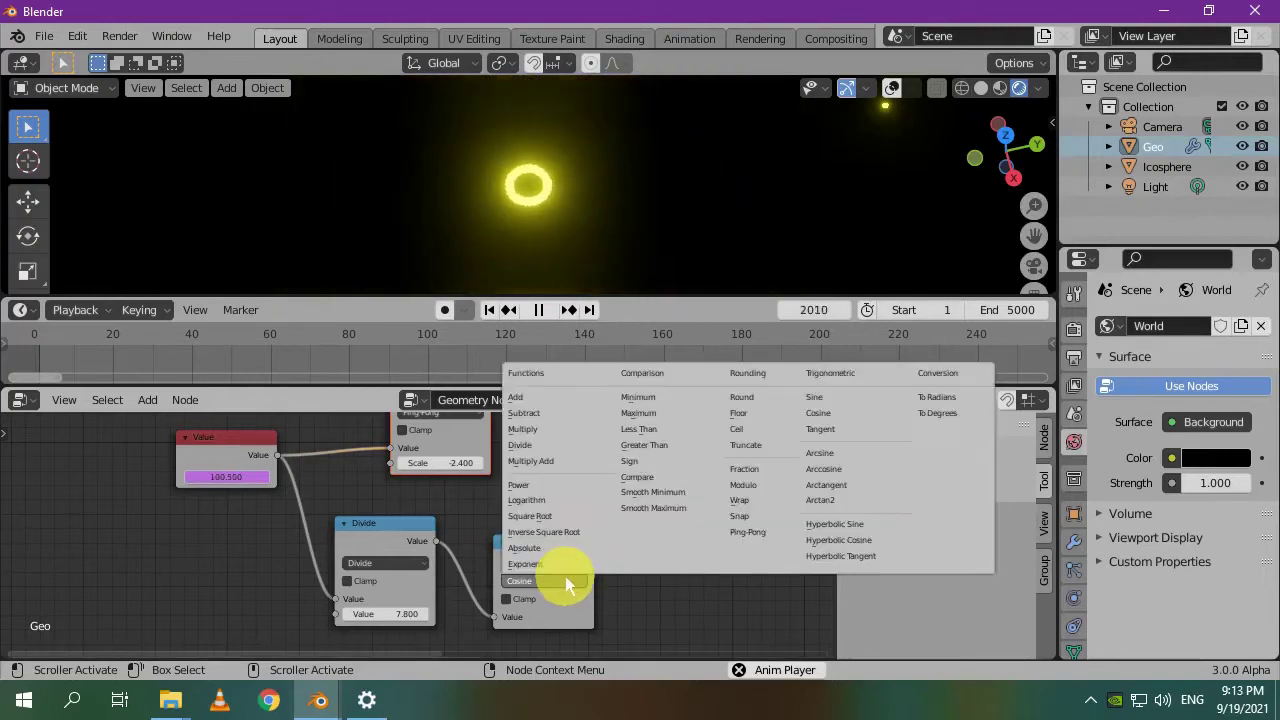
{"action": "left_click", "coordinate": [833, 454]}
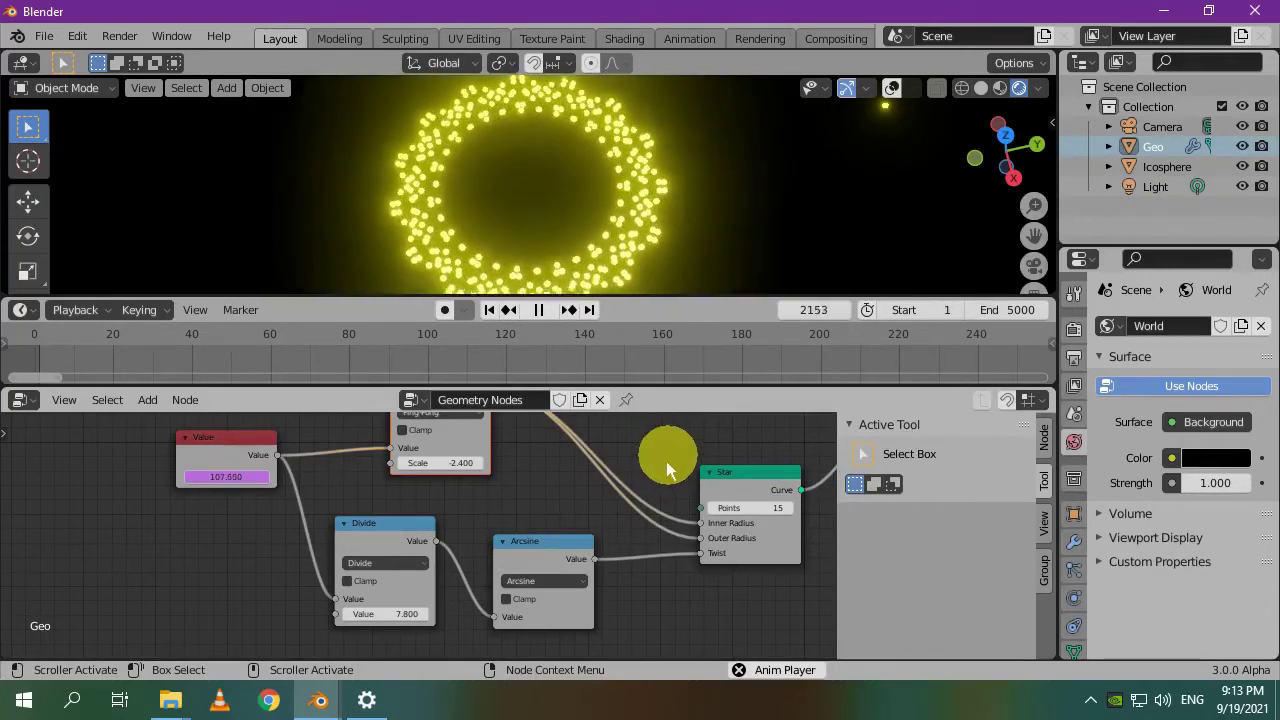
{"action": "middle_click_drag", "start_coordinate": [667, 455], "coordinate": [666, 503]}
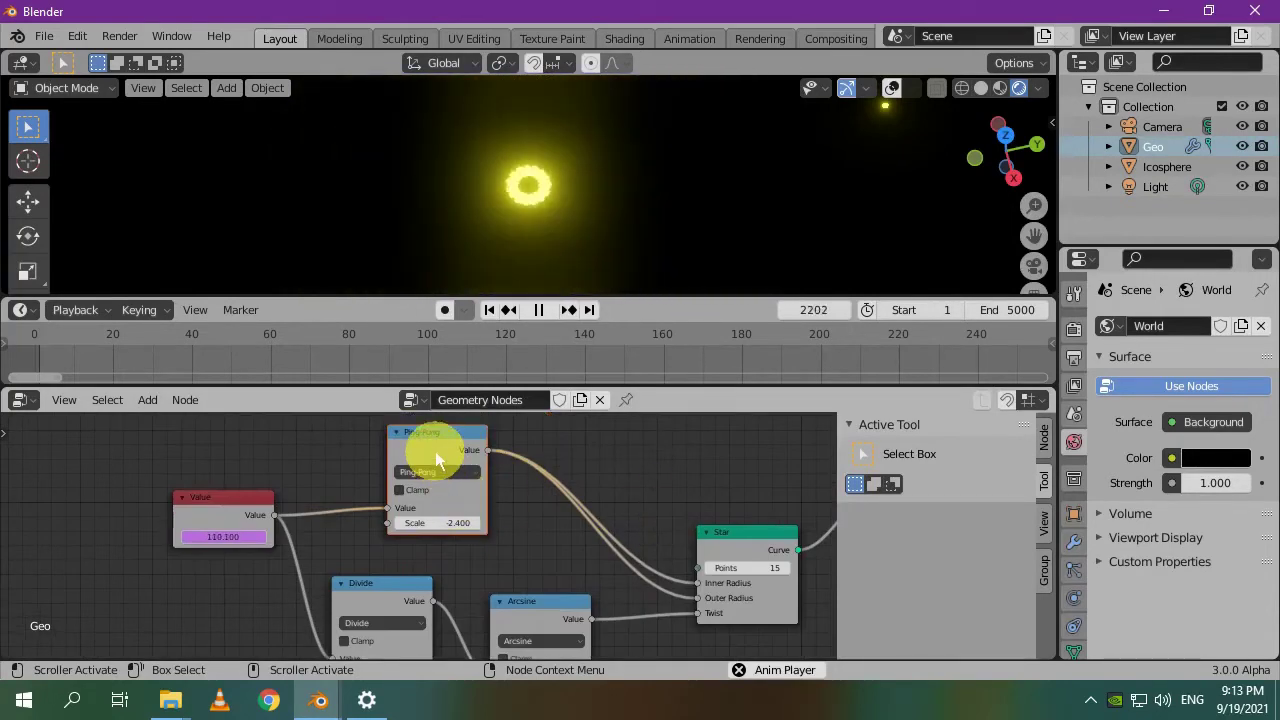
Feed Value into Ping-Pong, set its Scale to -3.400, and connect it to the Star.
{"action": "left_click_drag", "start_coordinate": [435, 451], "coordinate": [470, 380]}
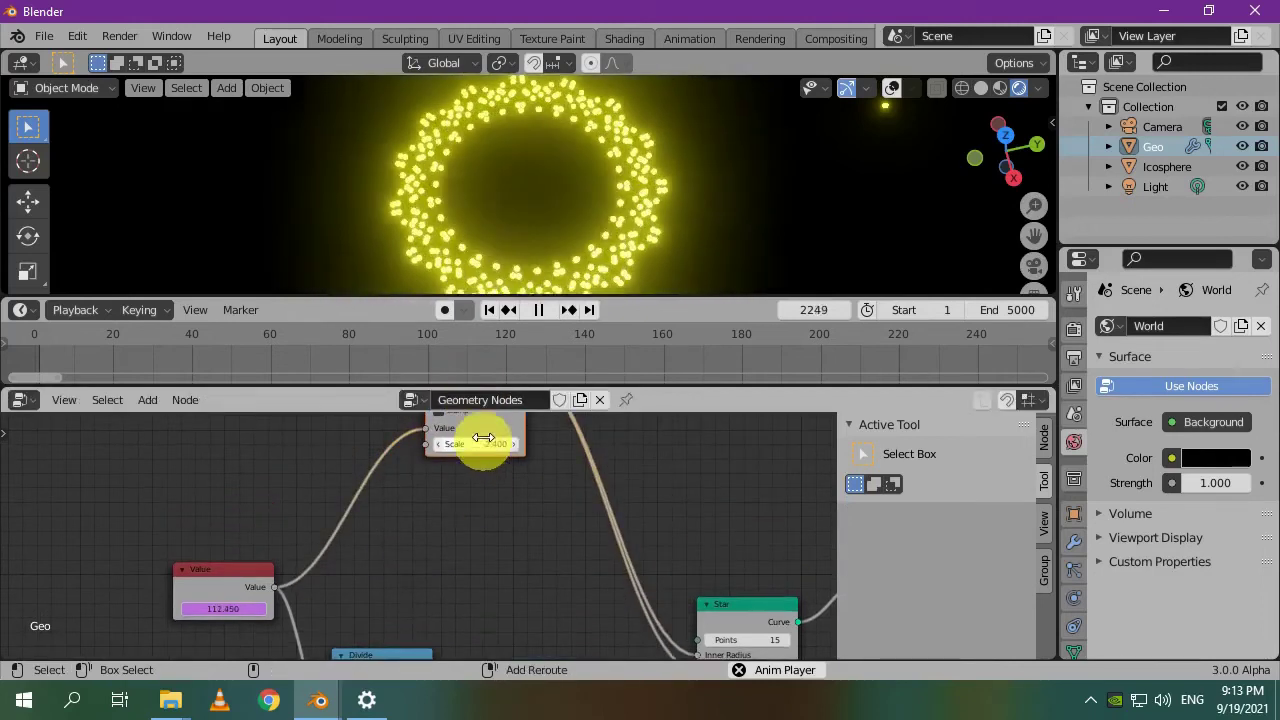
{"action": "left_click_drag", "start_coordinate": [482, 437], "coordinate": [470, 565]}
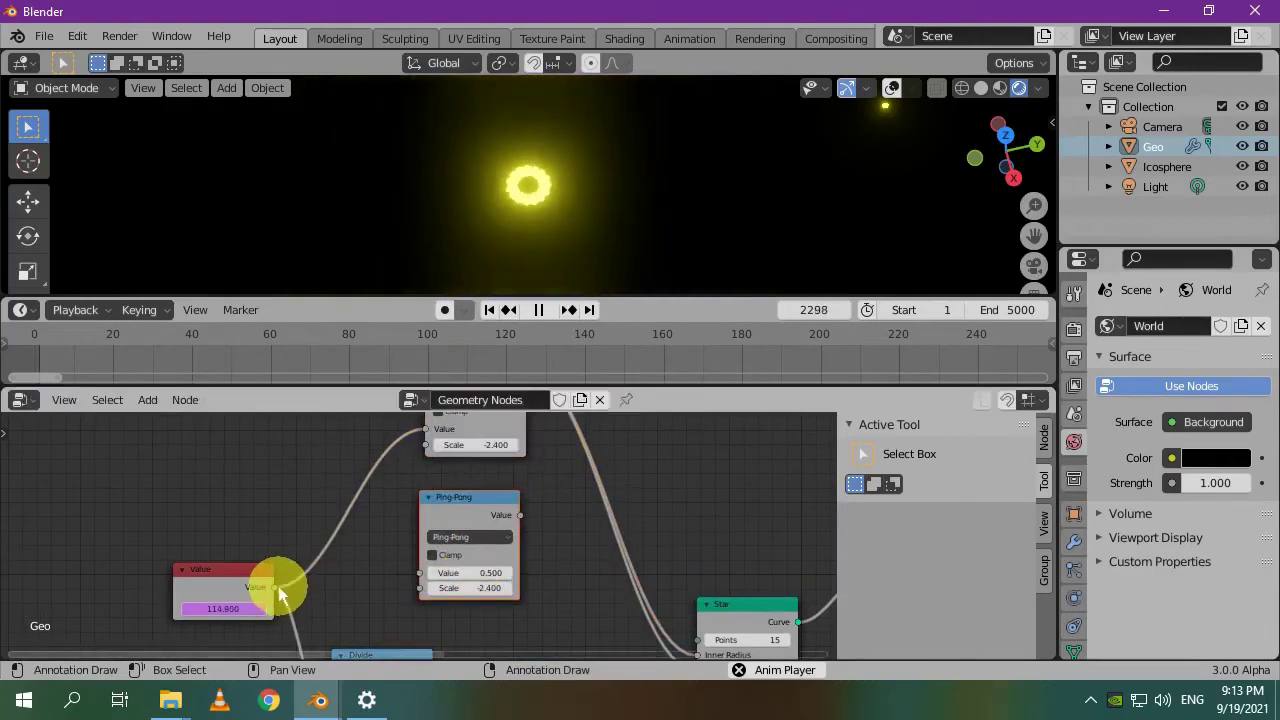
{"action": "left_click_drag", "start_coordinate": [276, 586], "coordinate": [457, 586]}
{"action": "middle_click_drag", "start_coordinate": [466, 586], "coordinate": [537, 491]}
{"action": "left_click_drag", "start_coordinate": [491, 424], "coordinate": [668, 566]}
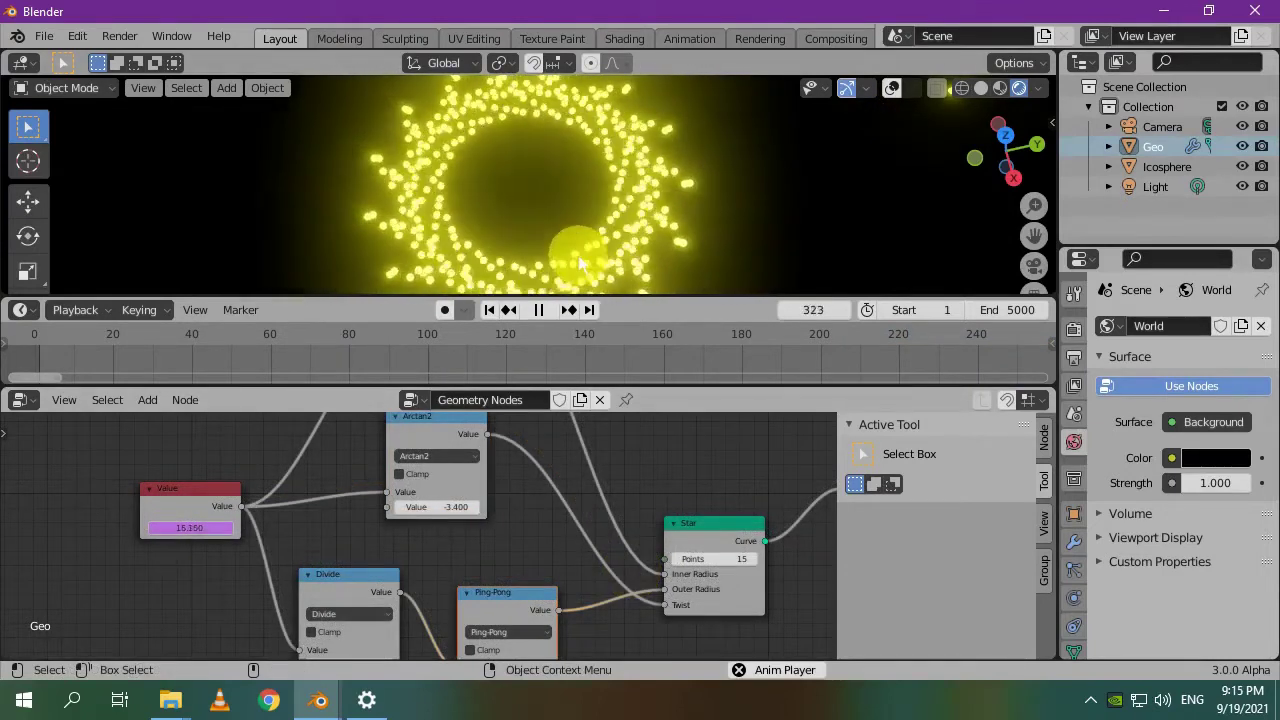
Change the Icosphere material's Emission colour from yellow to light blue, hex 81CDFF.
{"action": "left_click", "coordinate": [1165, 168]}
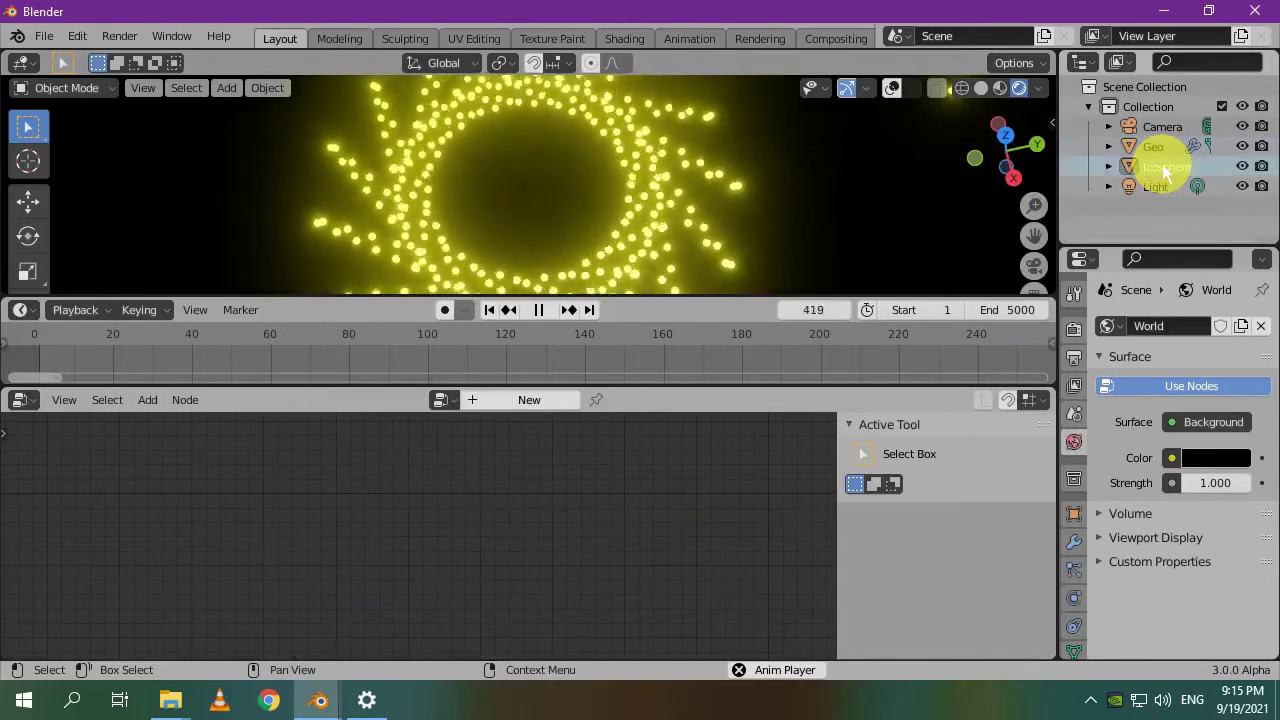
{"action": "scroll", "coordinate": [1075, 549], "scroll_direction": "down", "scroll_amount": 3}
{"action": "left_click", "coordinate": [1073, 601]}
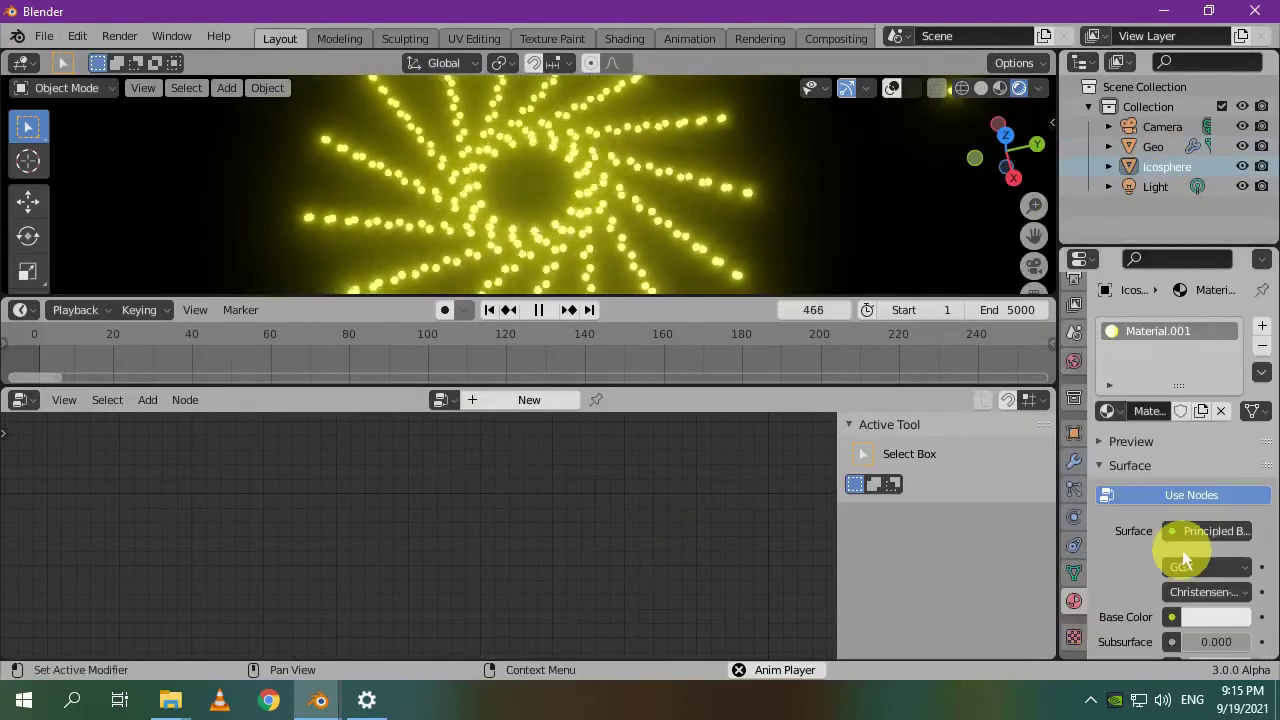
{"action": "scroll", "coordinate": [1183, 560], "scroll_direction": "down", "scroll_amount": 3}
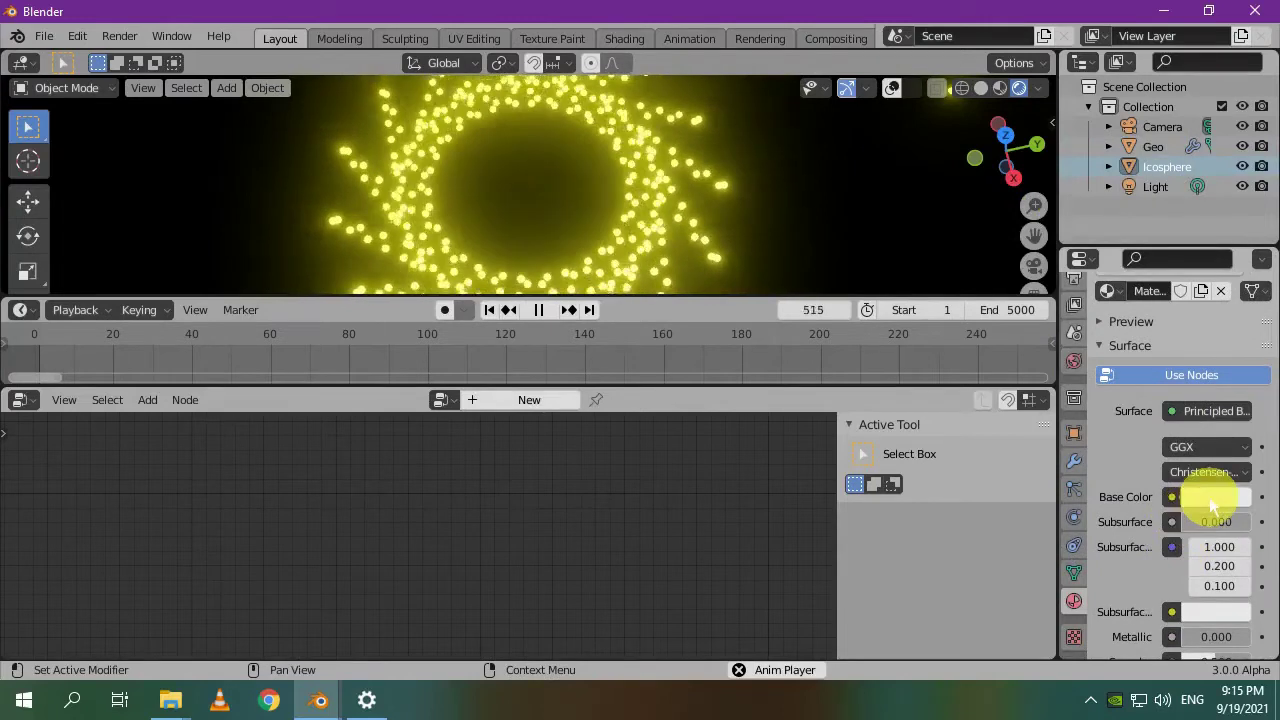
{"action": "scroll", "coordinate": [1210, 506], "scroll_direction": "down", "scroll_amount": 10}
{"action": "left_click", "coordinate": [1214, 562]}
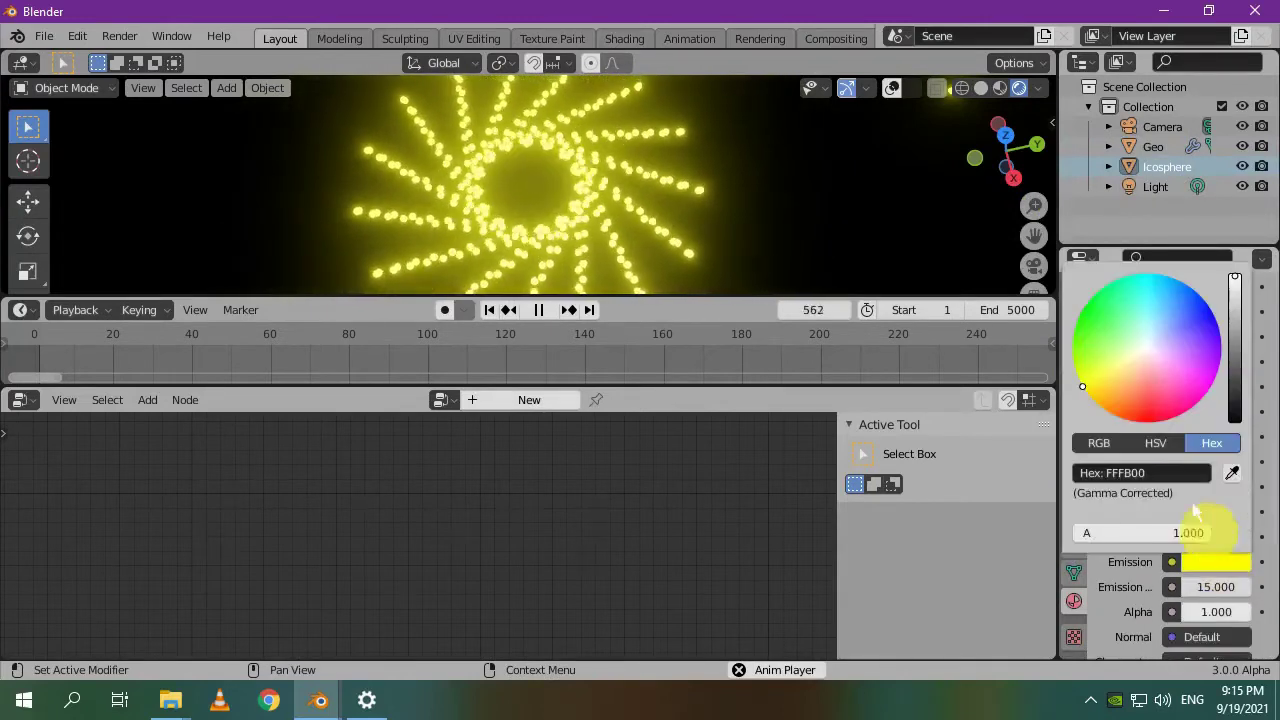
{"action": "left_click", "coordinate": [1075, 372]}
{"action": "mouse_move", "coordinate": [1075, 372]}
{"action": "left_mouse_down"}
{"action": "mouse_move", "coordinate": [1074, 297]}
{"action": "mouse_move", "coordinate": [1143, 266]}
{"action": "mouse_move", "coordinate": [1223, 271]}
{"action": "mouse_move", "coordinate": [1247, 307]}
{"action": "mouse_move", "coordinate": [1249, 391]}
{"action": "mouse_move", "coordinate": [1211, 429]}
{"action": "mouse_move", "coordinate": [1151, 450]}
{"action": "mouse_move", "coordinate": [1094, 443]}
{"action": "mouse_move", "coordinate": [1037, 414]}
{"action": "mouse_move", "coordinate": [1023, 380]}
{"action": "mouse_move", "coordinate": [1034, 299]}
{"action": "mouse_move", "coordinate": [1103, 271]}
{"action": "mouse_move", "coordinate": [1143, 294]}
{"action": "mouse_move", "coordinate": [1154, 323]}
{"action": "left_mouse_up"}
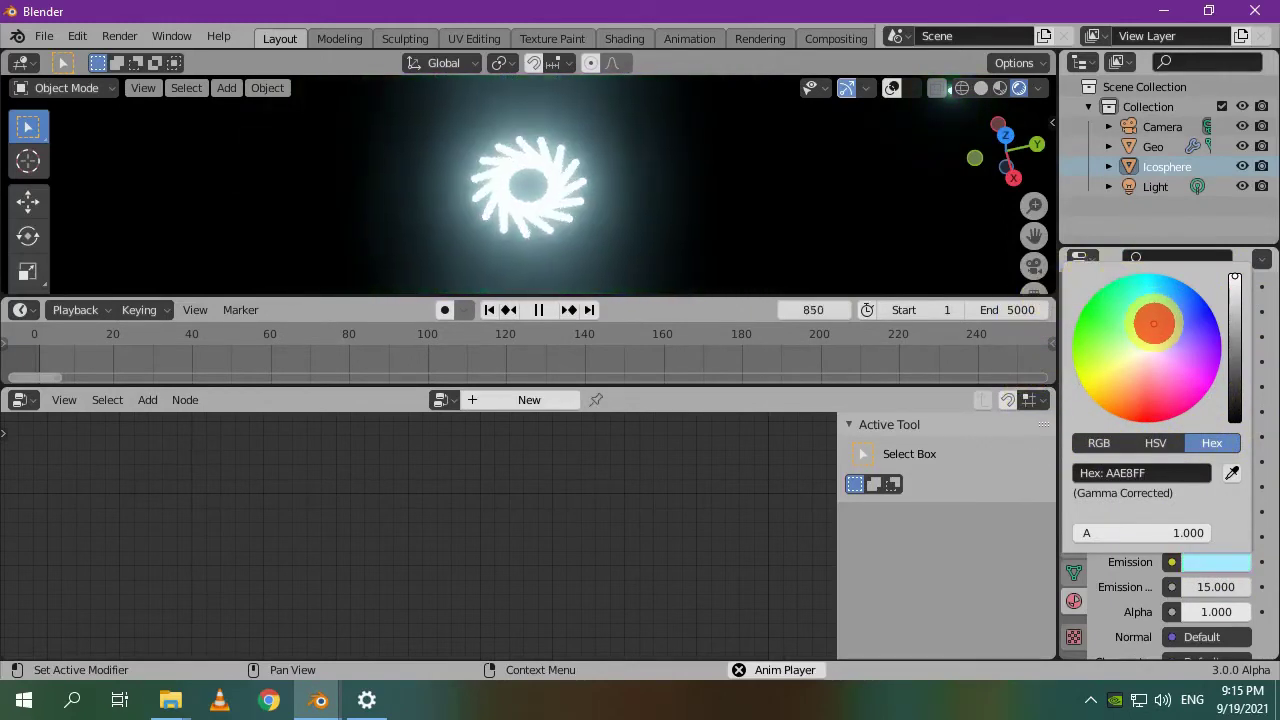
{"action": "left_click", "coordinate": [1161, 313]}
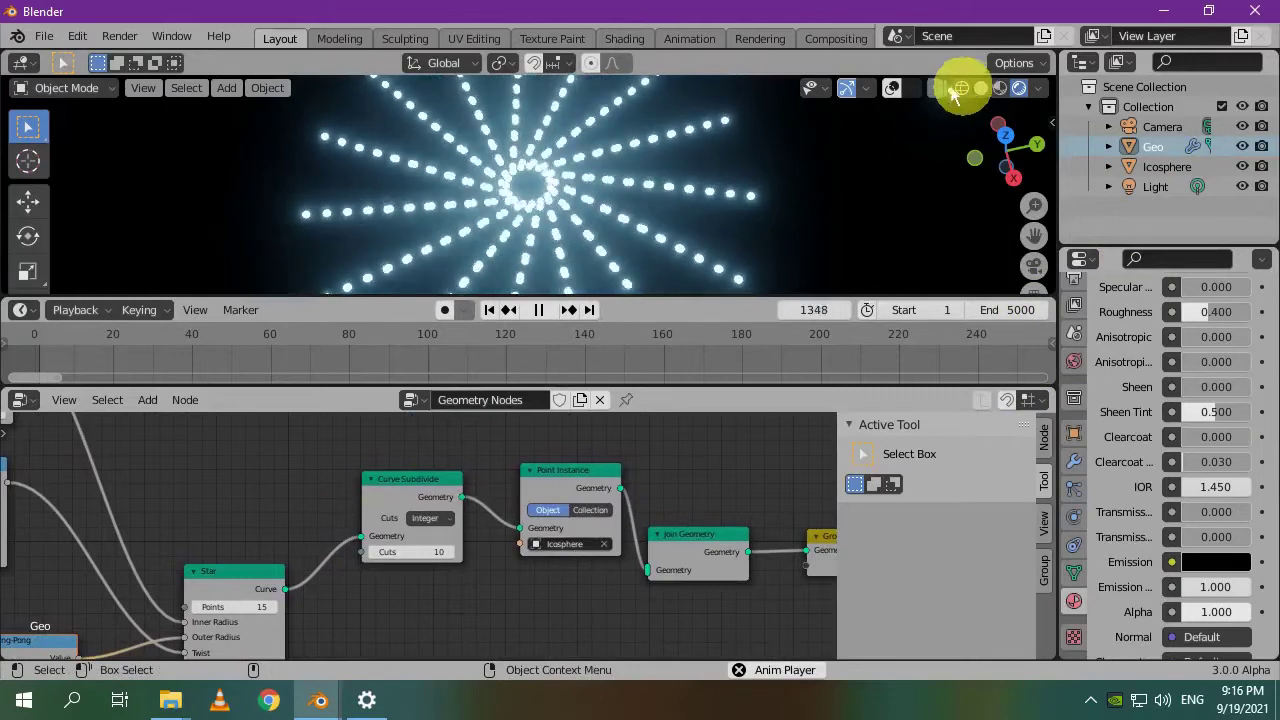
Show overlays, pause playback, and place a duplicate icosphere beside the original.
{"action": "left_click", "coordinate": [891, 88]}
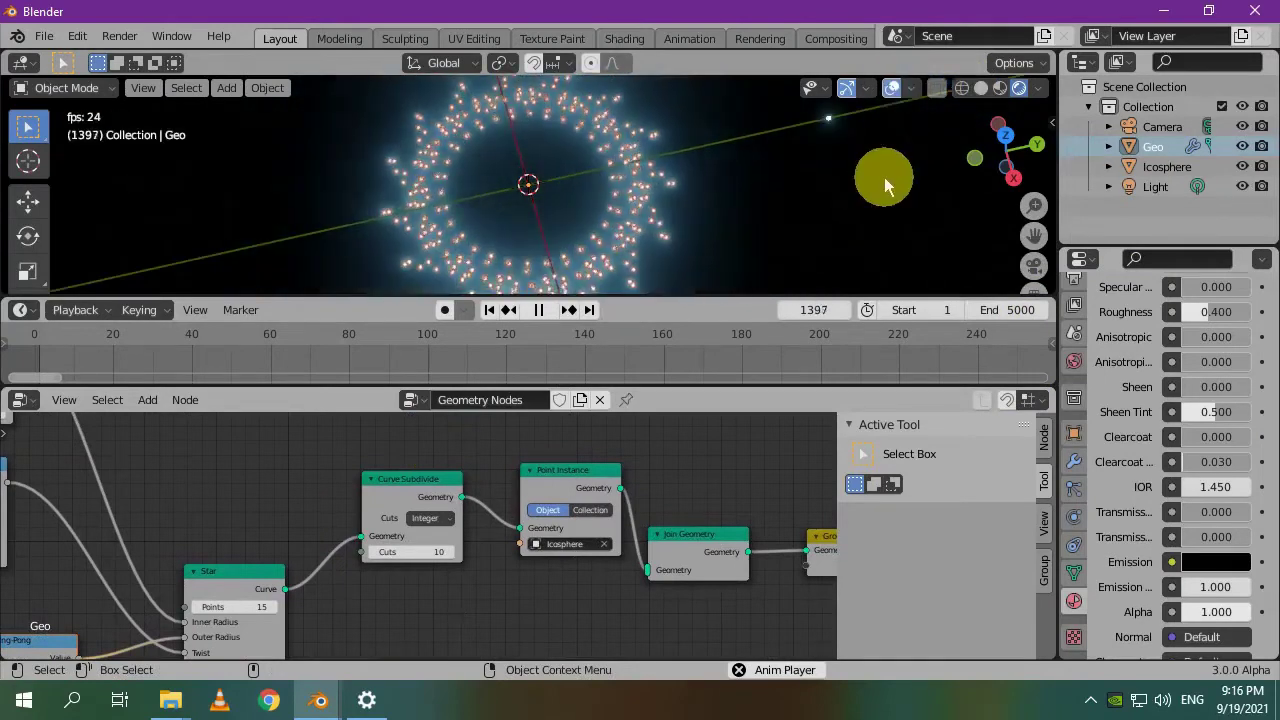
{"action": "scroll", "coordinate": [875, 190], "scroll_direction": "up", "scroll_amount": 6}
{"action": "key", "text": "space"}
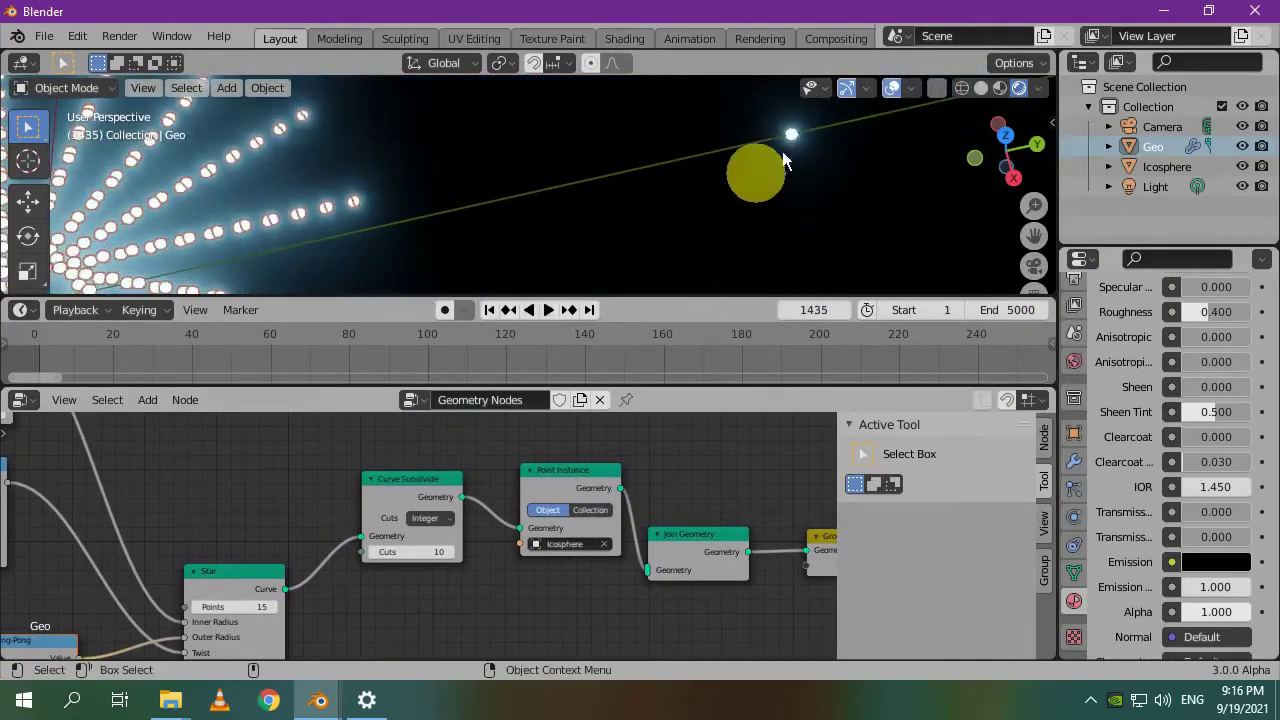
{"action": "left_click", "coordinate": [791, 140]}
{"action": "scroll", "coordinate": [805, 171], "scroll_direction": "up", "scroll_amount": 5}
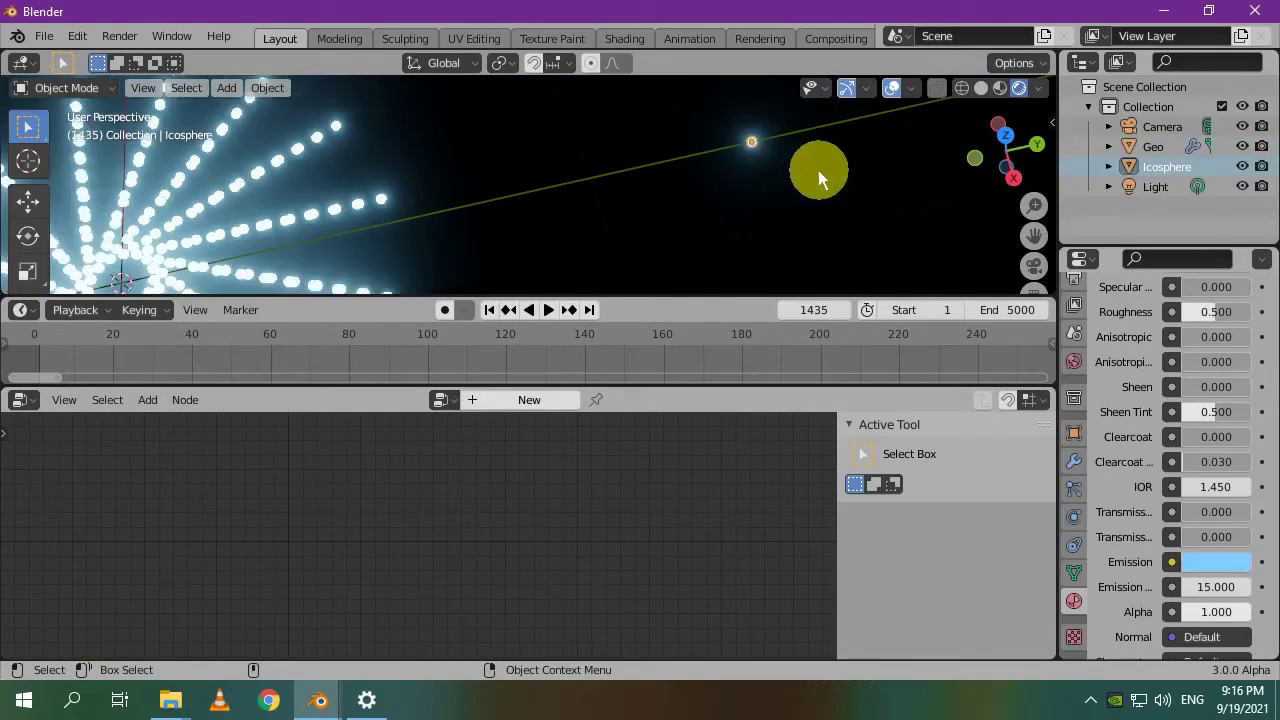
{"action": "key", "text": "shift+d"}
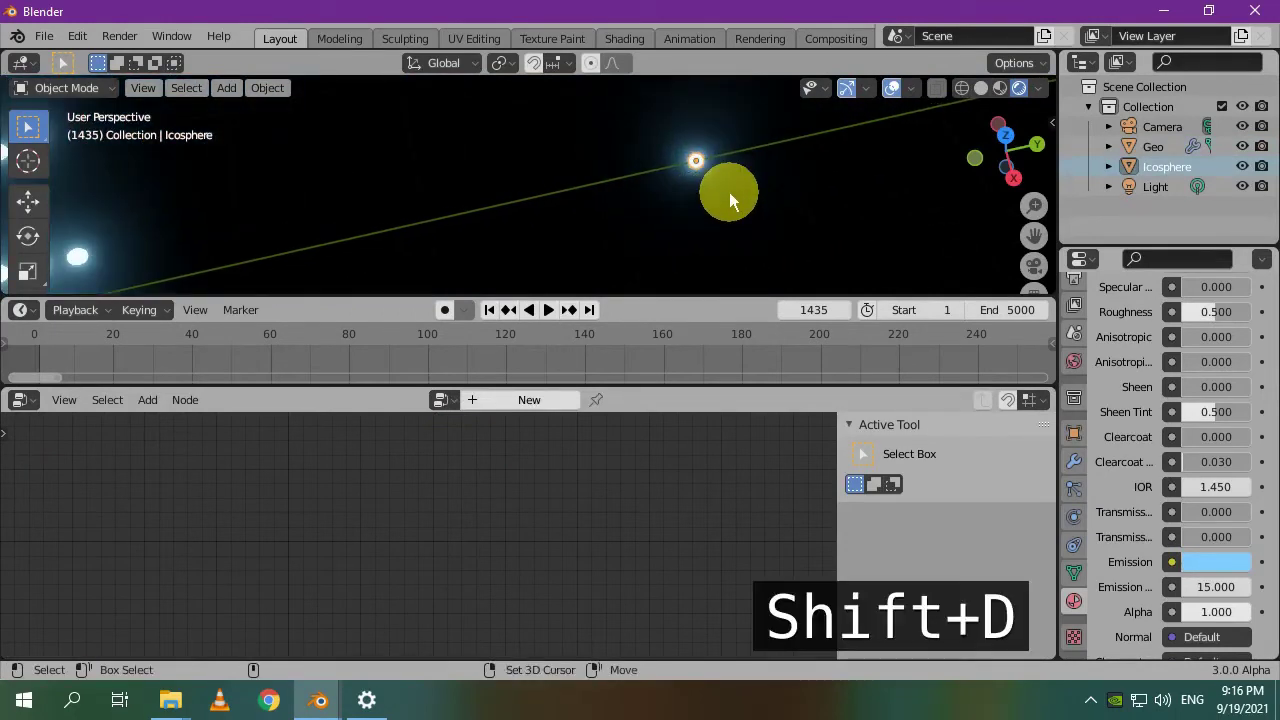
{"action": "right_click", "coordinate": [680, 186]}
{"action": "right_click", "coordinate": [680, 186]}
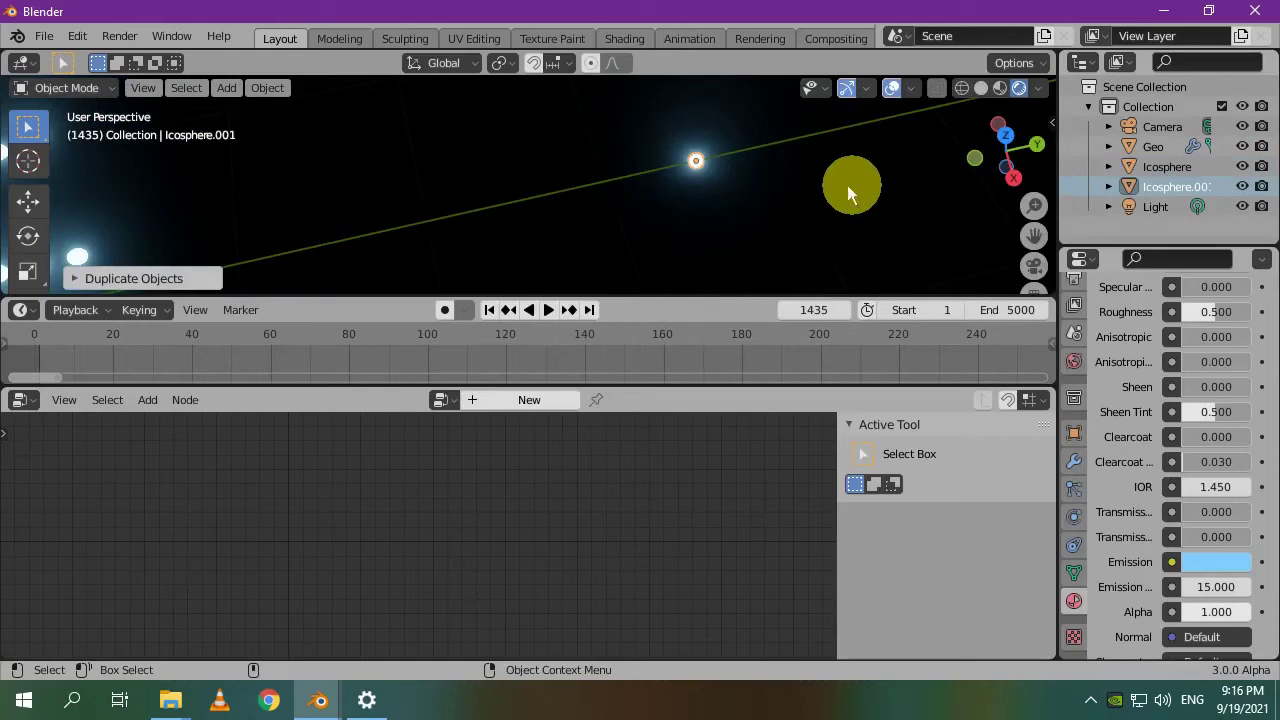
{"action": "key", "text": "g"}
{"action": "left_click", "coordinate": [745, 201]}
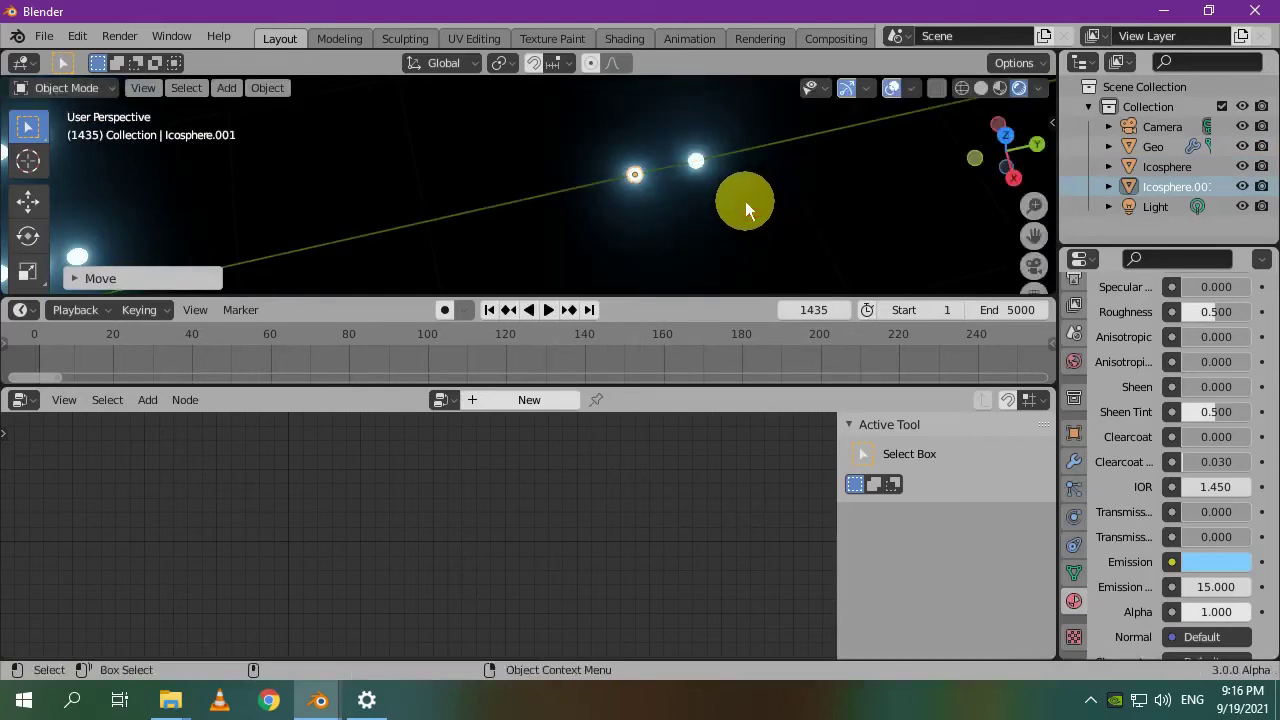
Give the copy its own new material with a red emission colour (FF3012).
{"action": "scroll", "coordinate": [1168, 368], "scroll_direction": "up", "scroll_amount": 10}
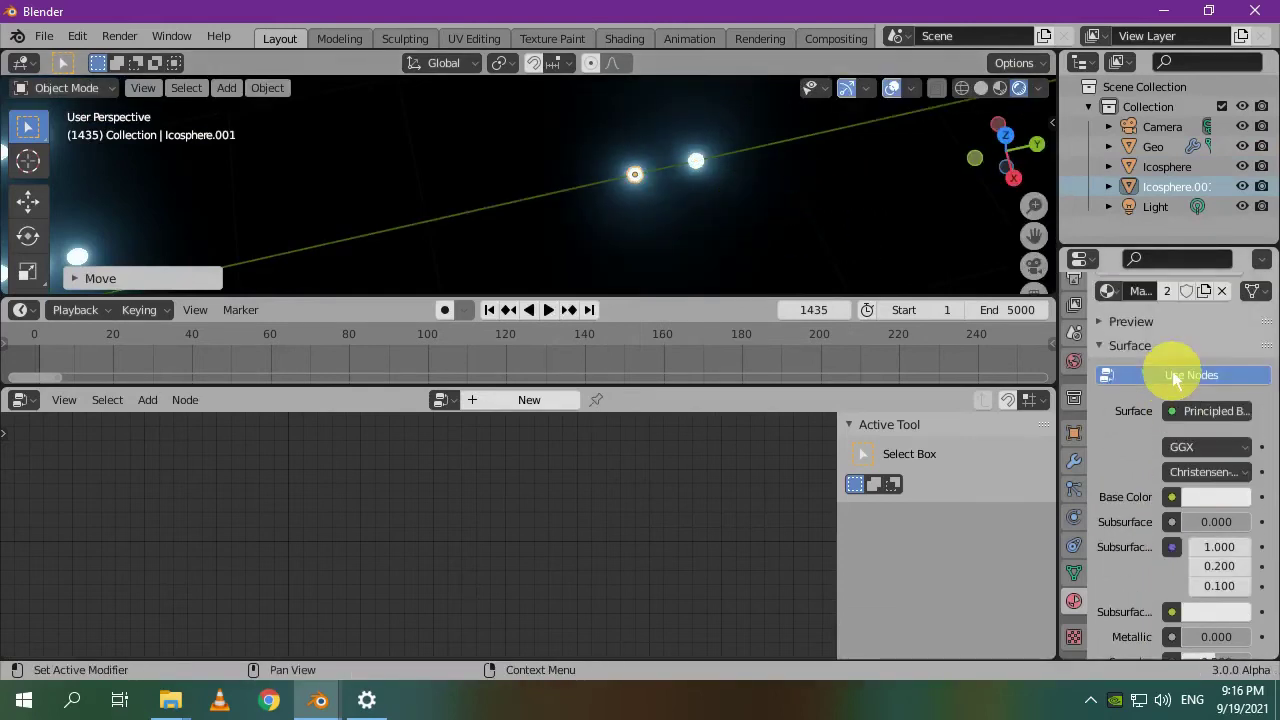
{"action": "left_click", "coordinate": [1203, 411]}
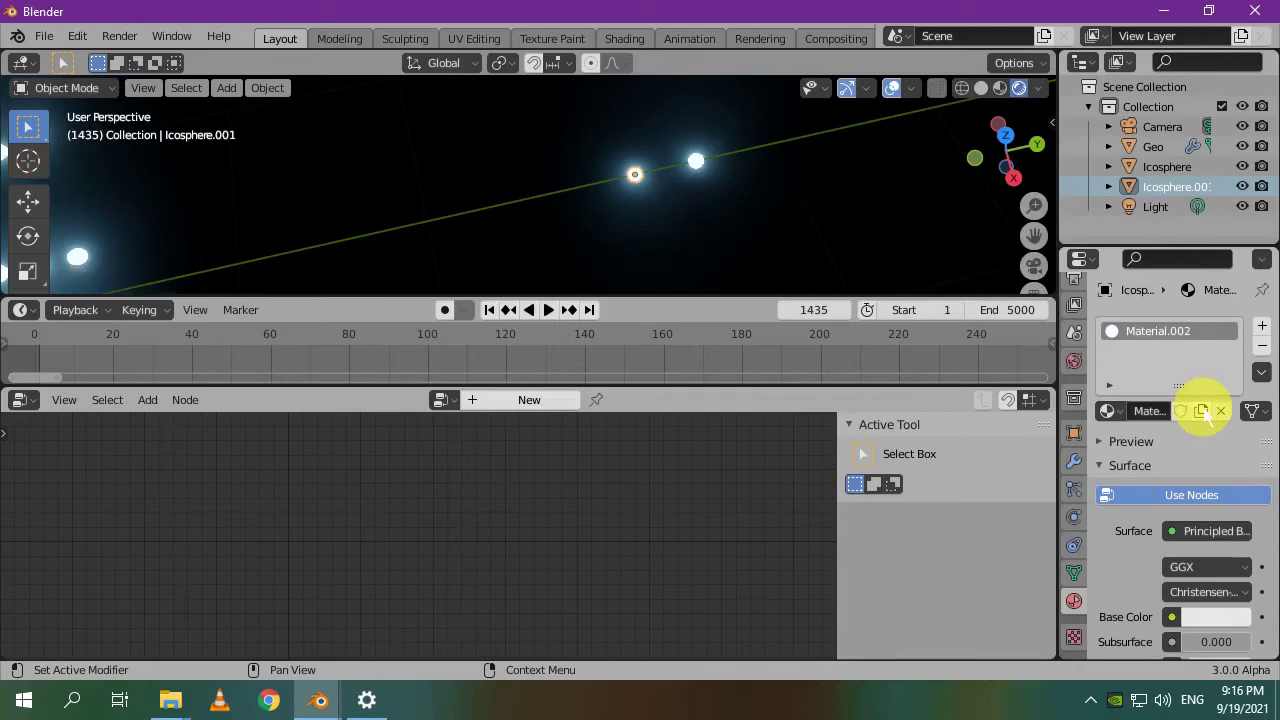
{"action": "scroll", "coordinate": [1173, 420], "scroll_direction": "down", "scroll_amount": 10}
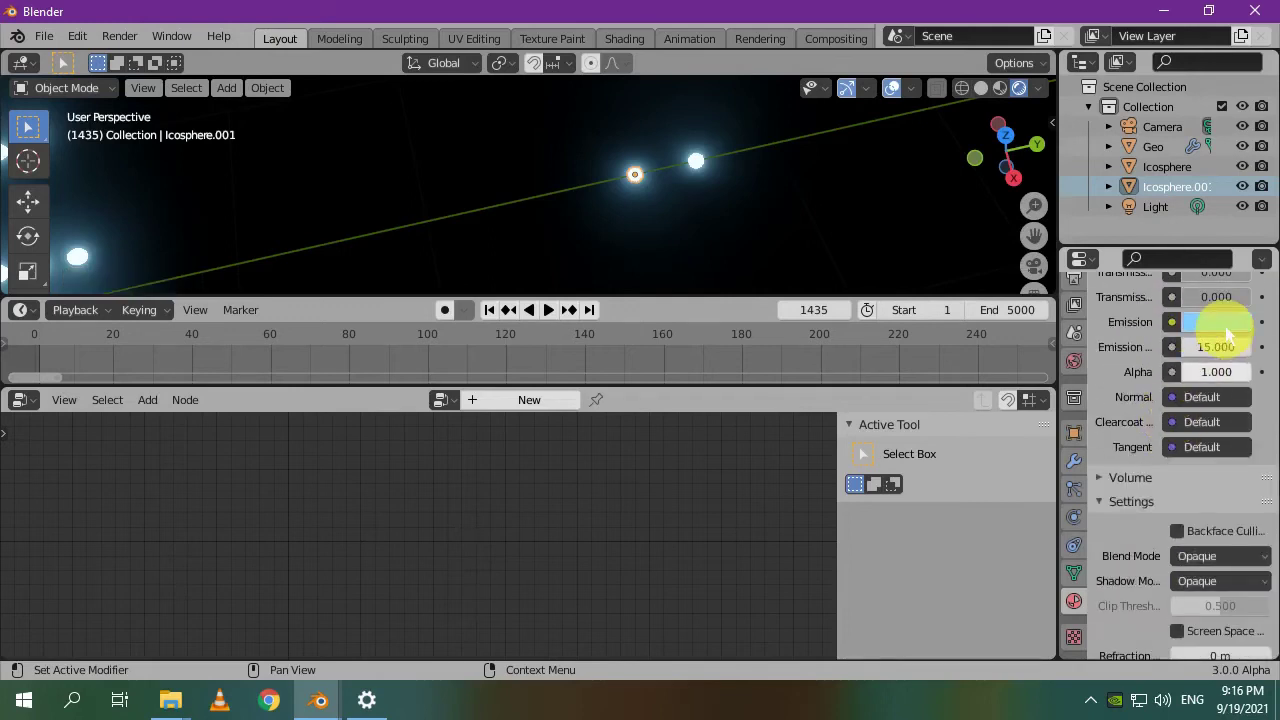
{"action": "left_click", "coordinate": [1225, 324]}
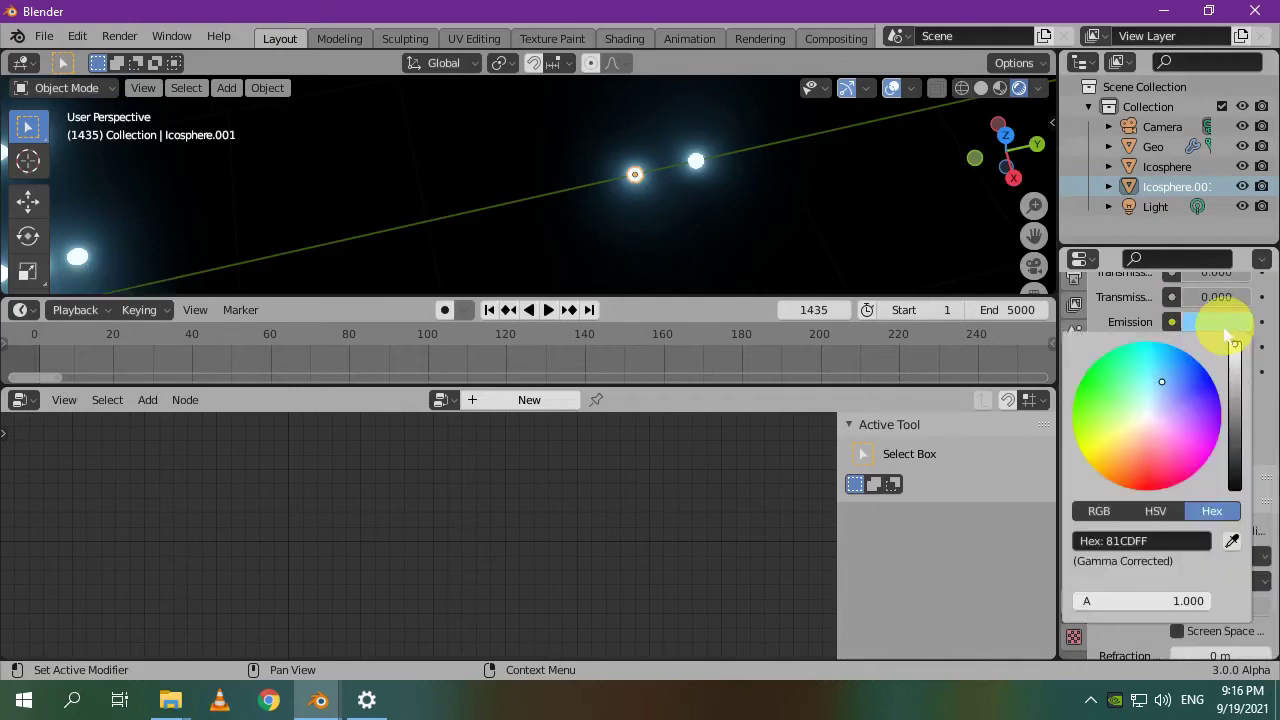
{"action": "left_click_drag", "start_coordinate": [1155, 390], "coordinate": [1136, 471]}
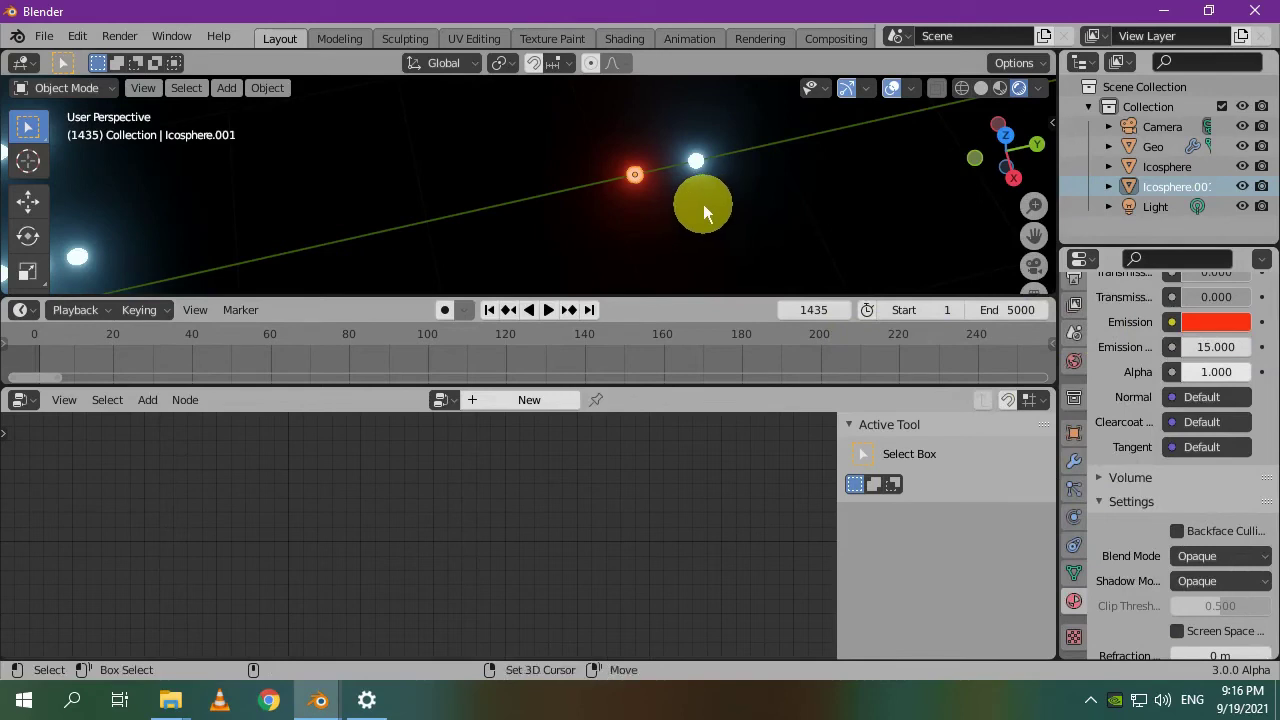
Duplicate the red sphere further left and adjust its emission through pink to red.
{"action": "key", "text": "shift+d"}
{"action": "right_click", "coordinate": [674, 206]}
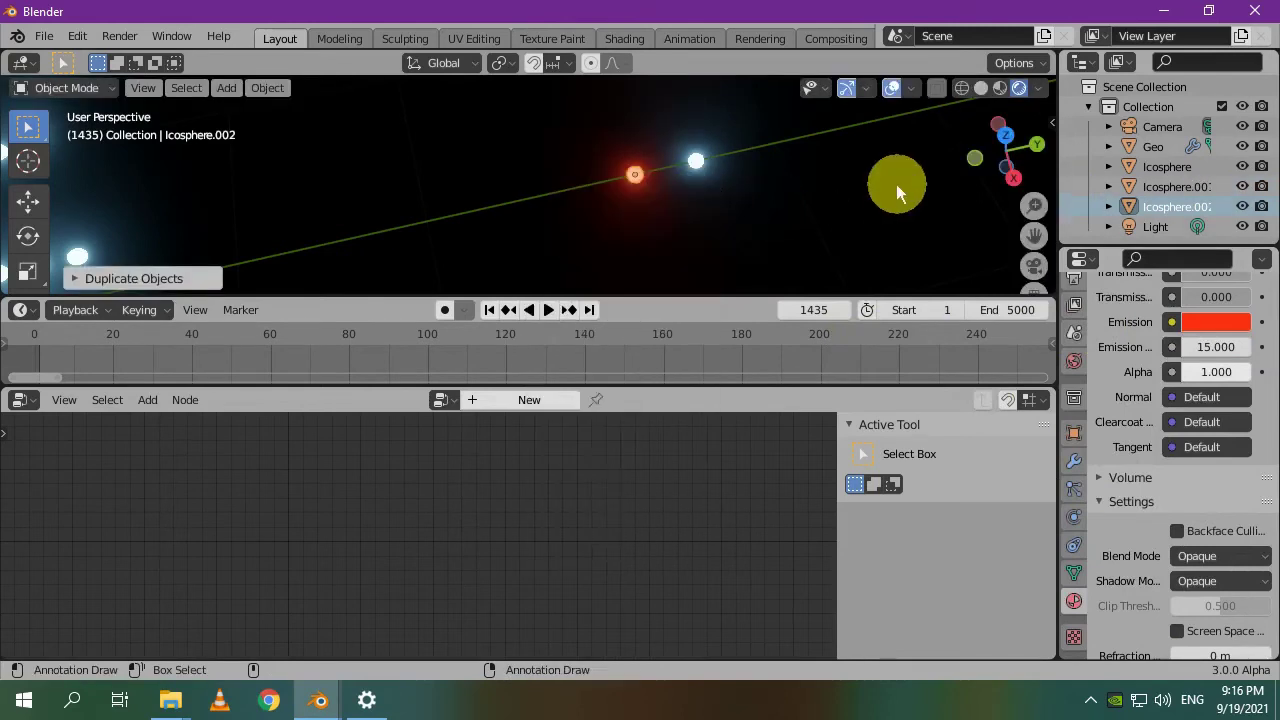
{"action": "key", "text": "g"}
{"action": "left_click", "coordinate": [752, 207]}
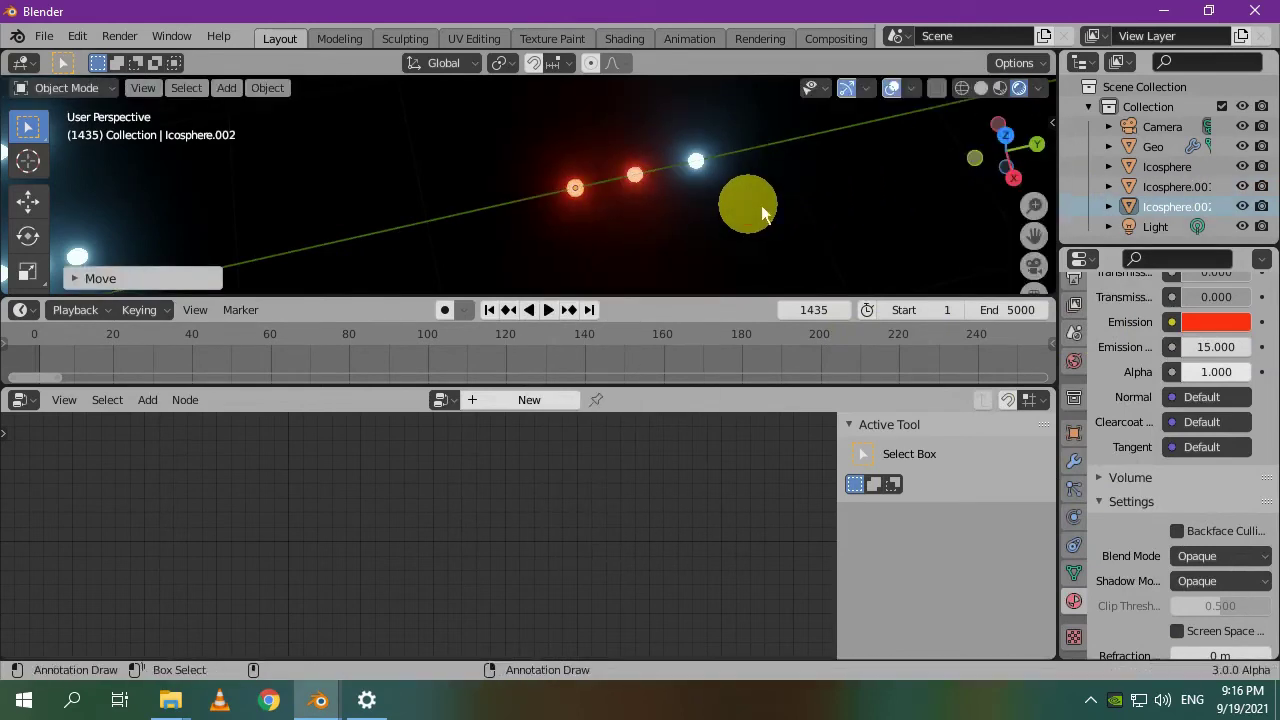
{"action": "left_click", "coordinate": [1216, 322]}
{"action": "left_click_drag", "start_coordinate": [1180, 447], "coordinate": [1197, 436]}
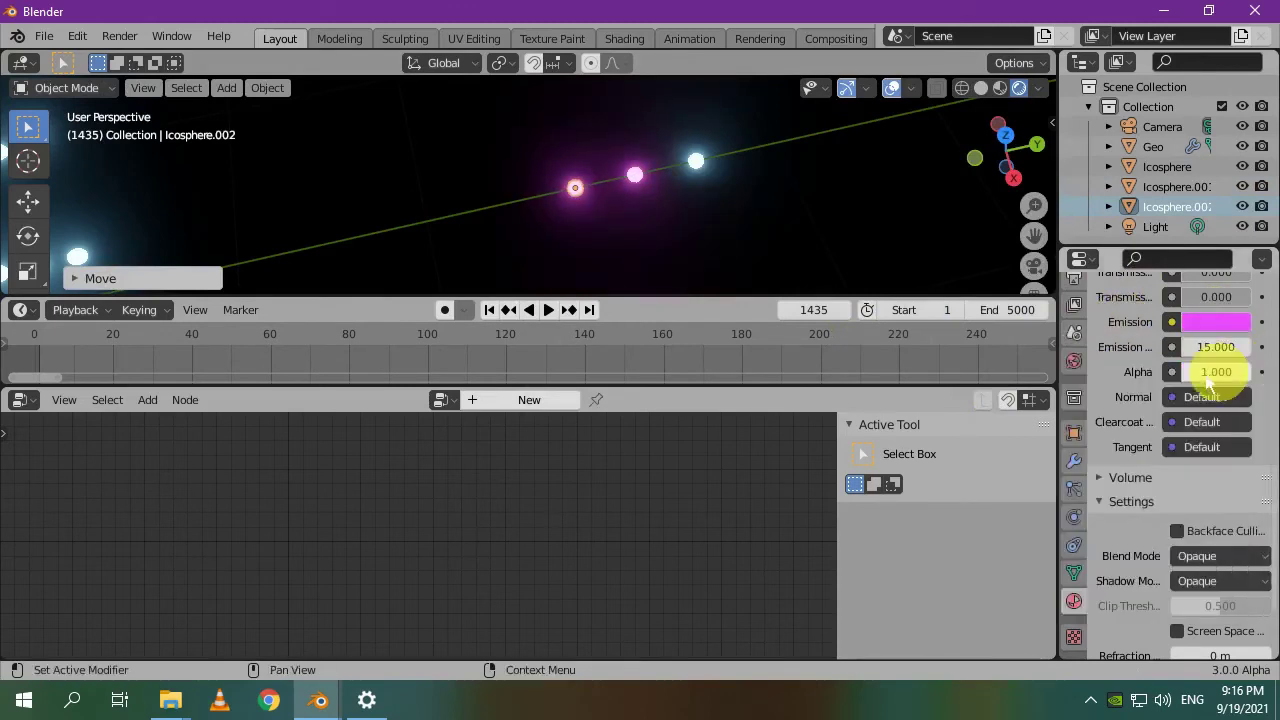
{"action": "left_click", "coordinate": [1216, 322]}
{"action": "left_click", "coordinate": [1168, 459]}
{"action": "left_click_drag", "start_coordinate": [1168, 459], "coordinate": [1151, 489]}
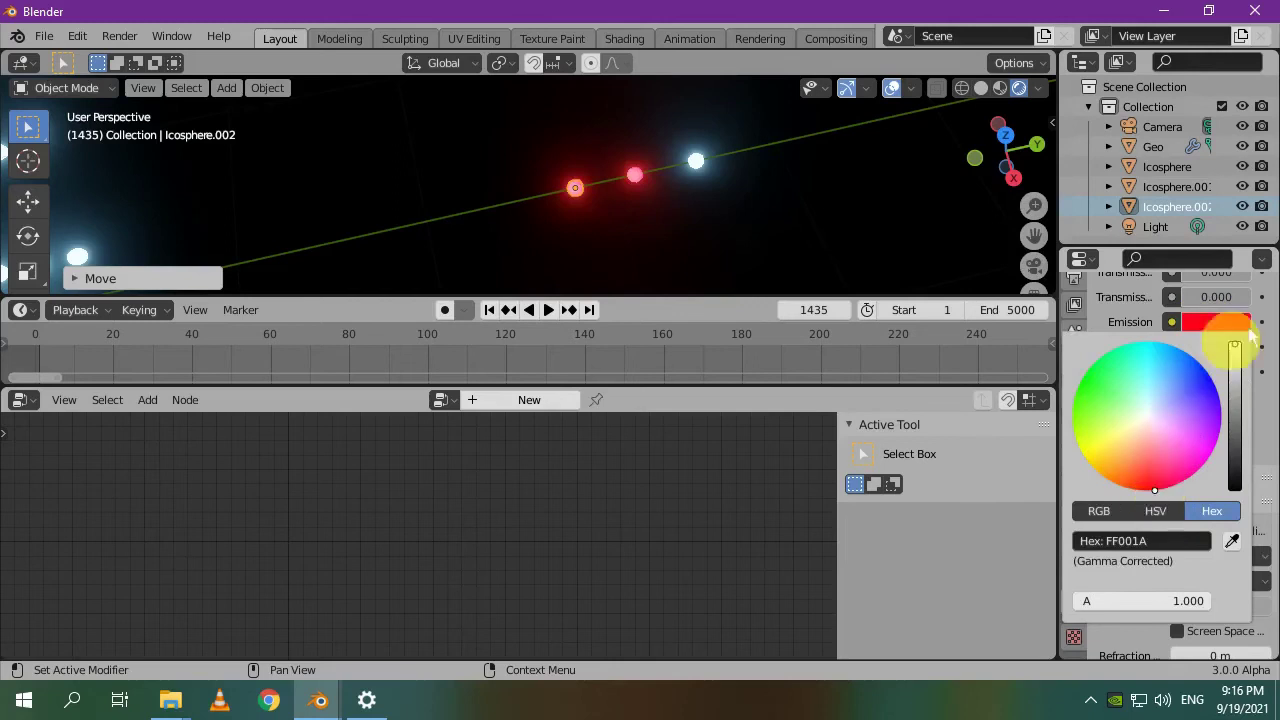
Give this copy its own material with an orange emission colour.
{"action": "scroll", "coordinate": [1137, 367], "scroll_direction": "up", "scroll_amount": 5}
{"action": "scroll", "coordinate": [1137, 367], "scroll_direction": "up", "scroll_amount": 10}
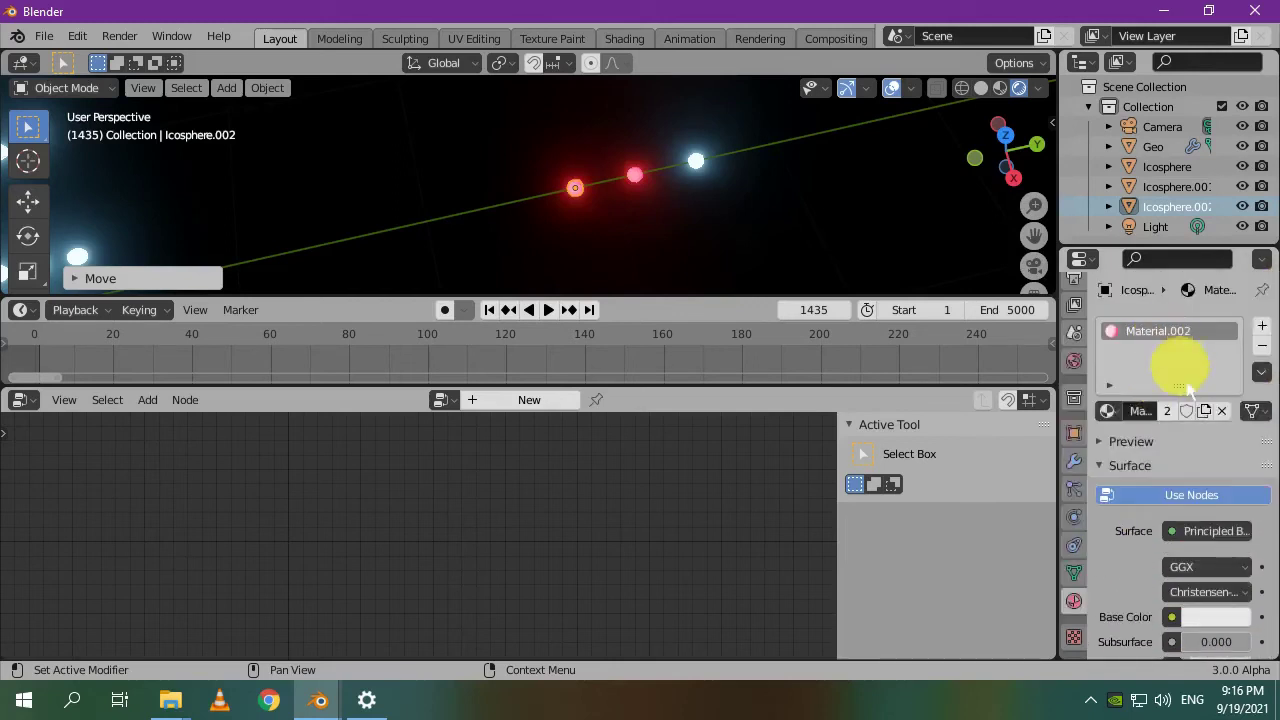
{"action": "left_click", "coordinate": [1205, 411]}
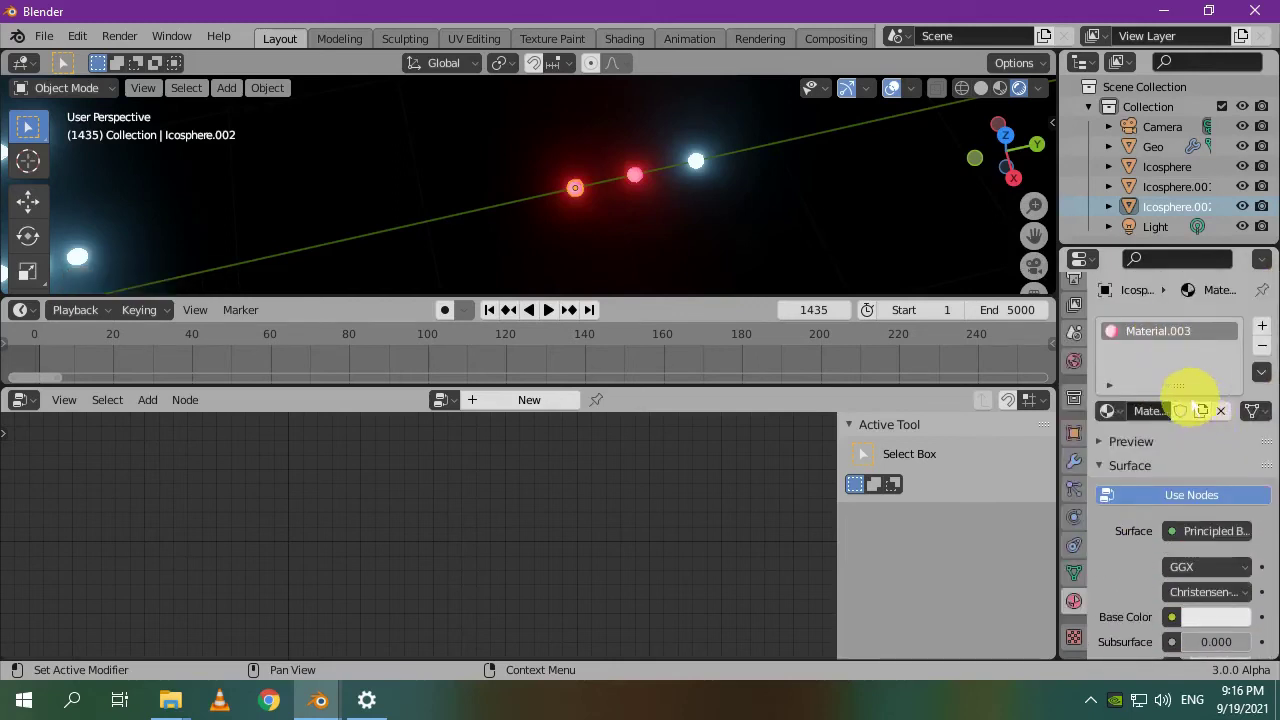
{"action": "scroll", "coordinate": [1205, 415], "scroll_direction": "down", "scroll_amount": 12}
{"action": "left_click", "coordinate": [1212, 442]}
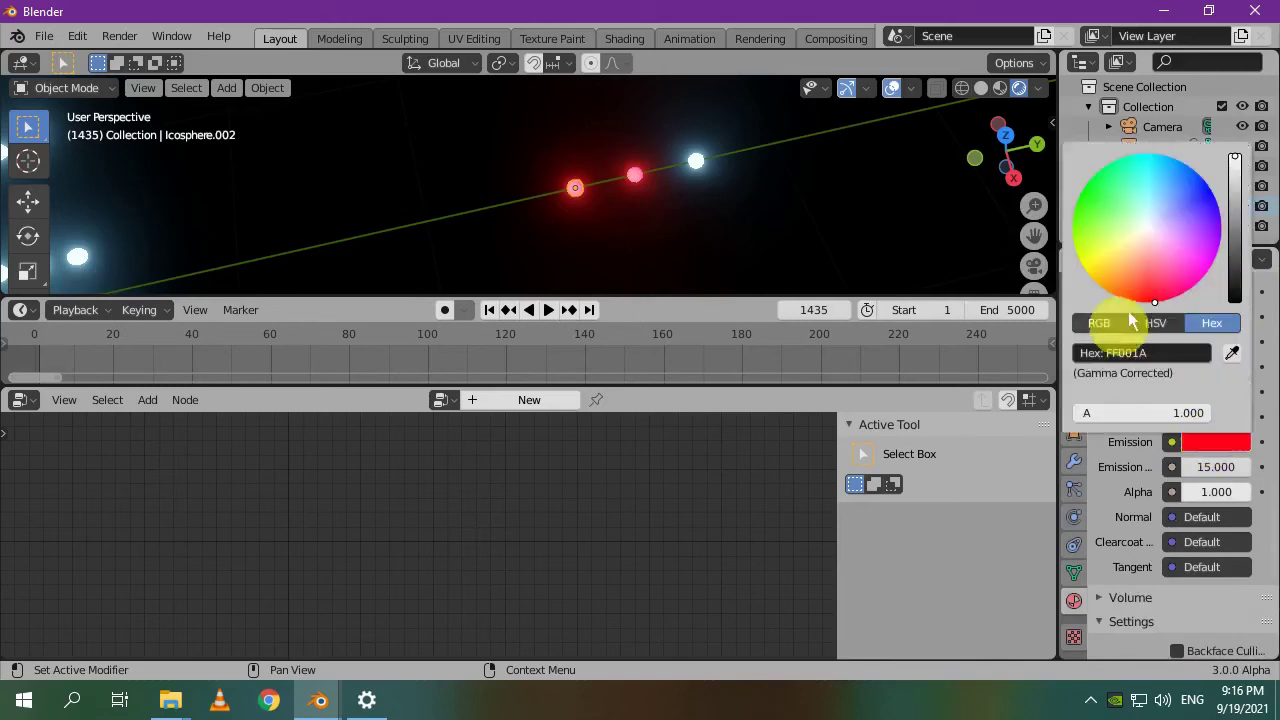
{"action": "left_click", "coordinate": [1115, 276]}
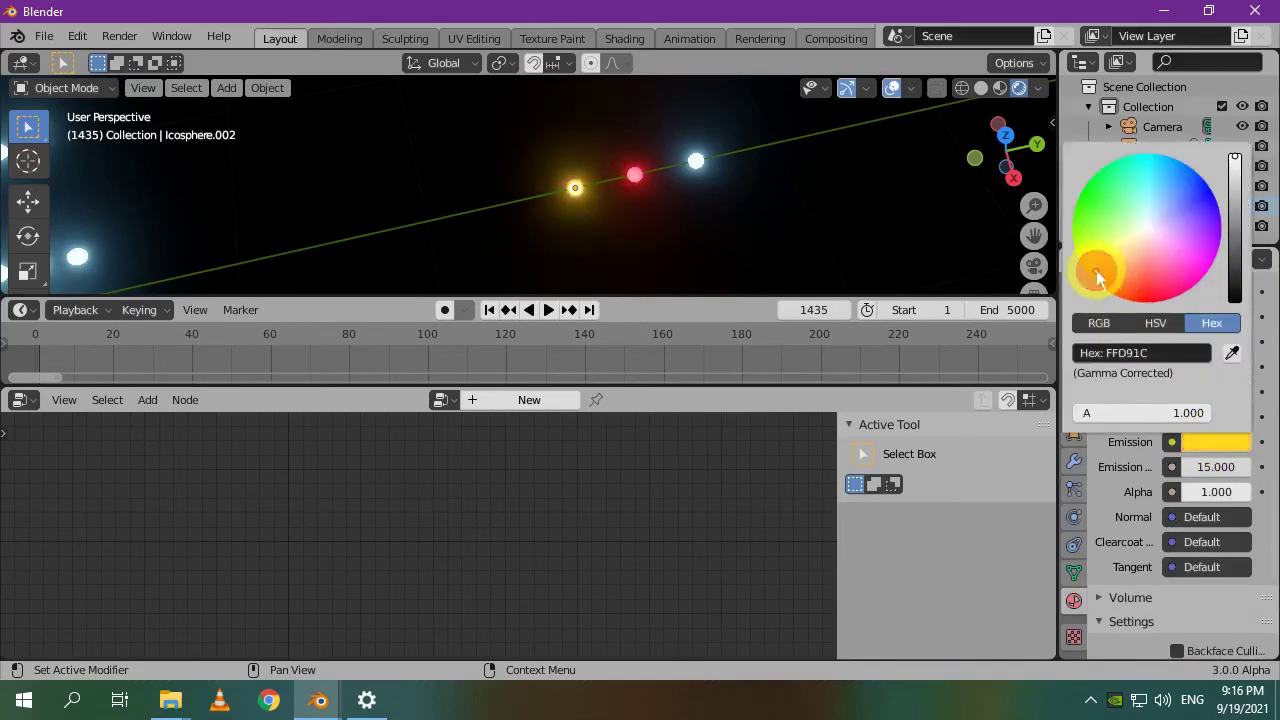
{"action": "left_click", "coordinate": [724, 218]}
Duplicate the sphere again further left with its own material glowing green (00FF39).
{"action": "key", "text": "shift+d"}
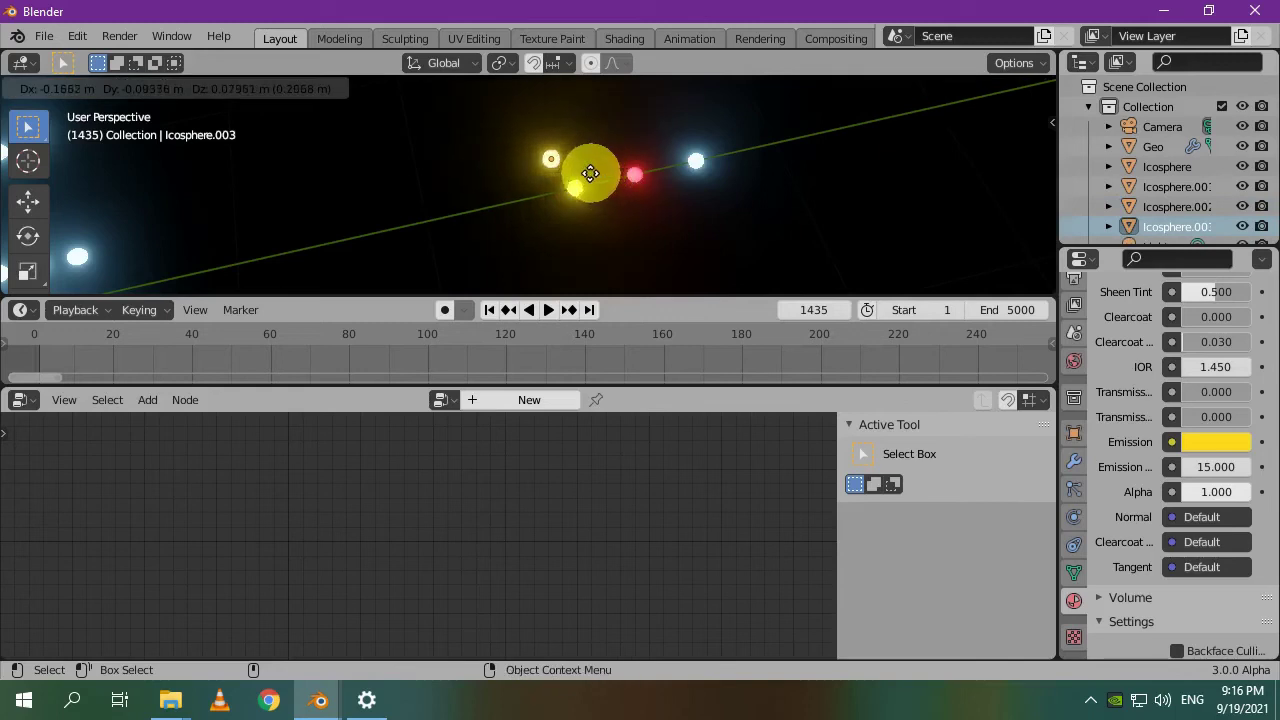
{"action": "left_click", "coordinate": [570, 195]}
{"action": "key", "text": "g"}
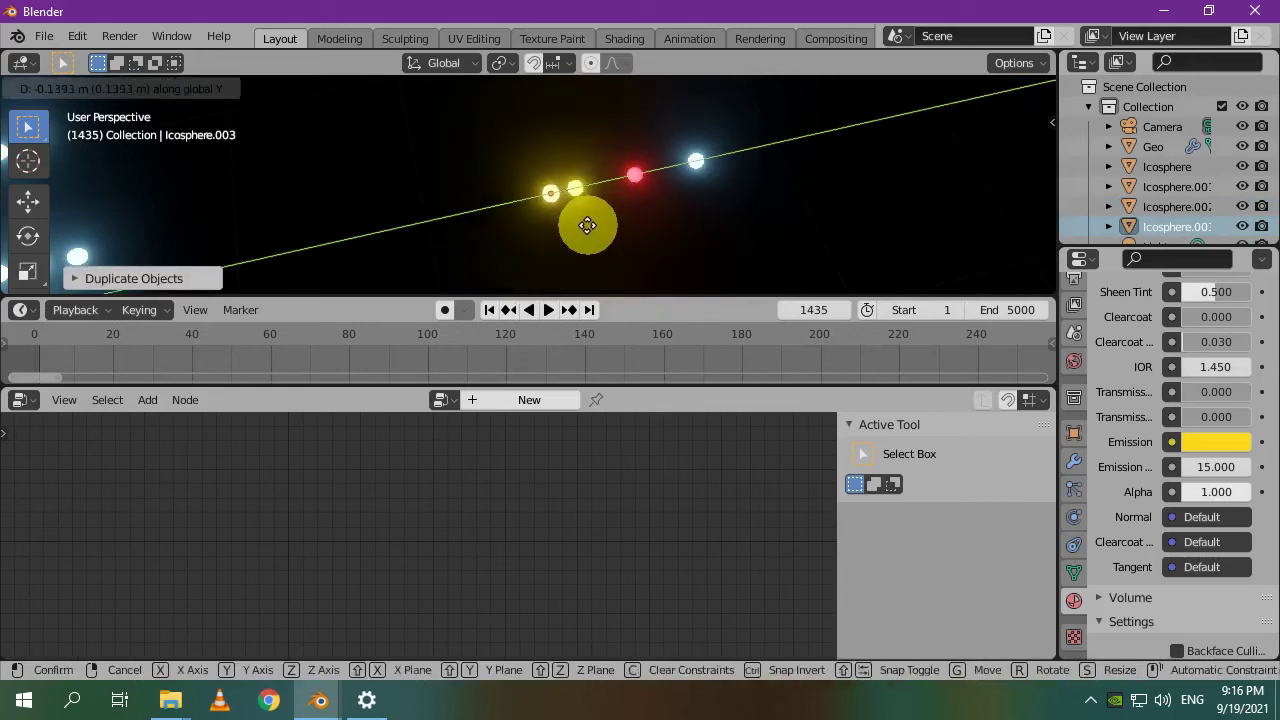
{"action": "left_click", "coordinate": [556, 234]}
{"action": "scroll", "coordinate": [1100, 351], "scroll_direction": "up", "scroll_amount": 10}
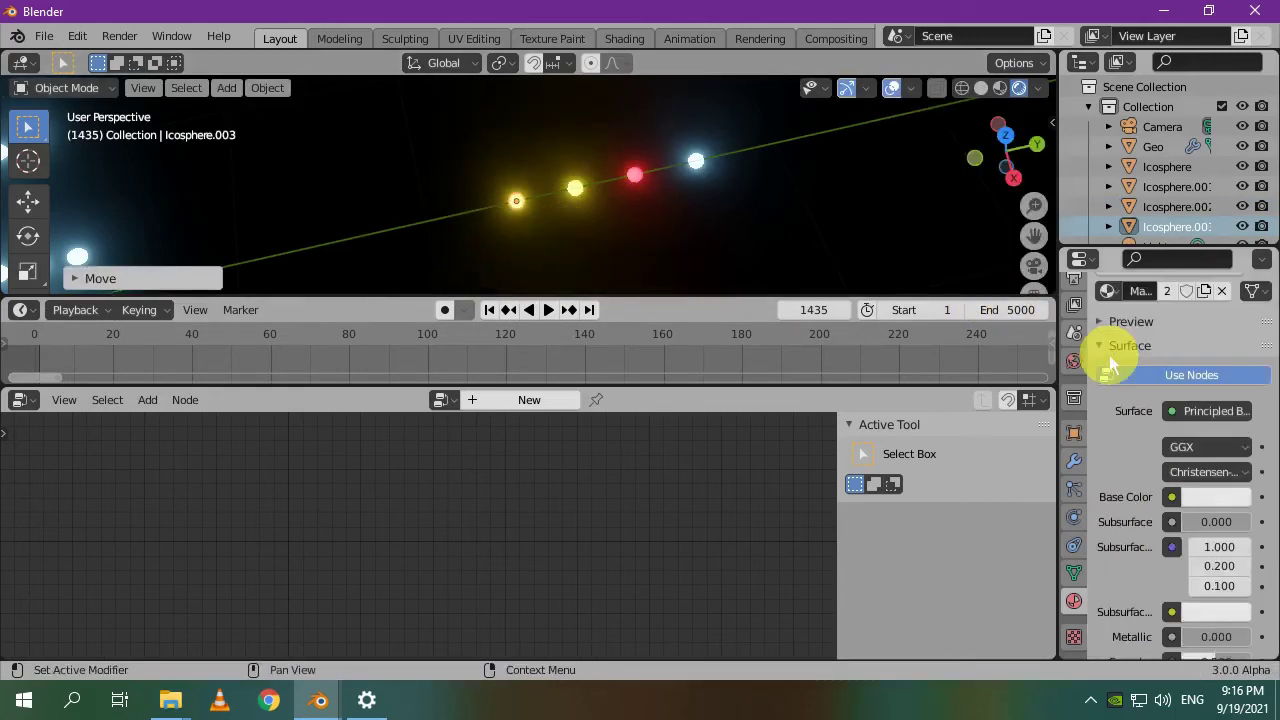
{"action": "left_click", "coordinate": [1208, 335]}
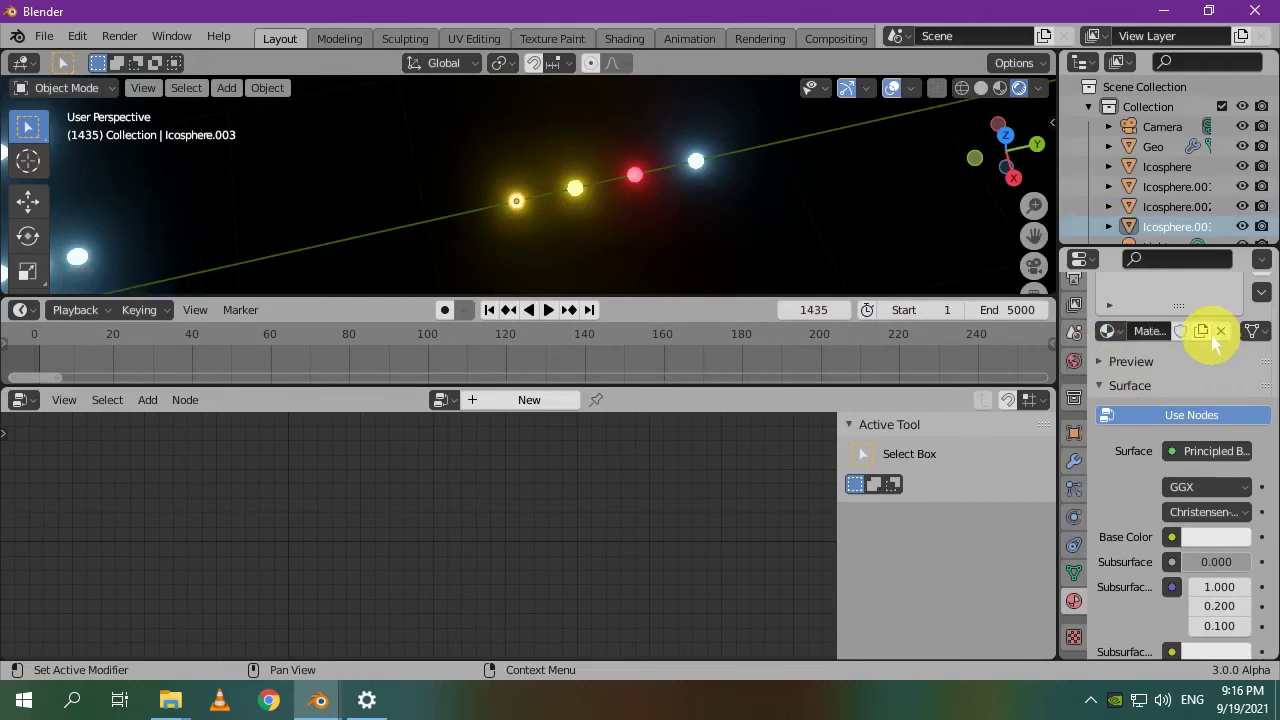
{"action": "scroll", "coordinate": [1208, 355], "scroll_direction": "down", "scroll_amount": 10}
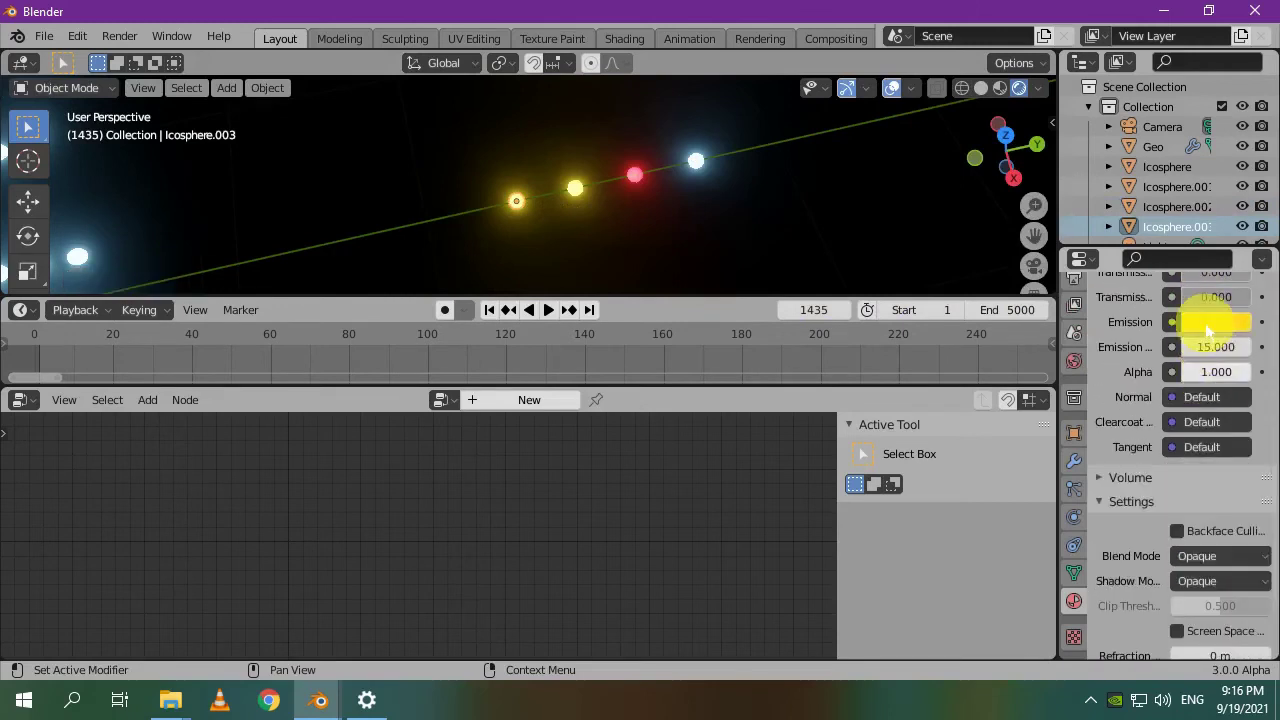
{"action": "left_click", "coordinate": [1208, 322]}
{"action": "left_click_drag", "start_coordinate": [1133, 422], "coordinate": [1091, 371]}
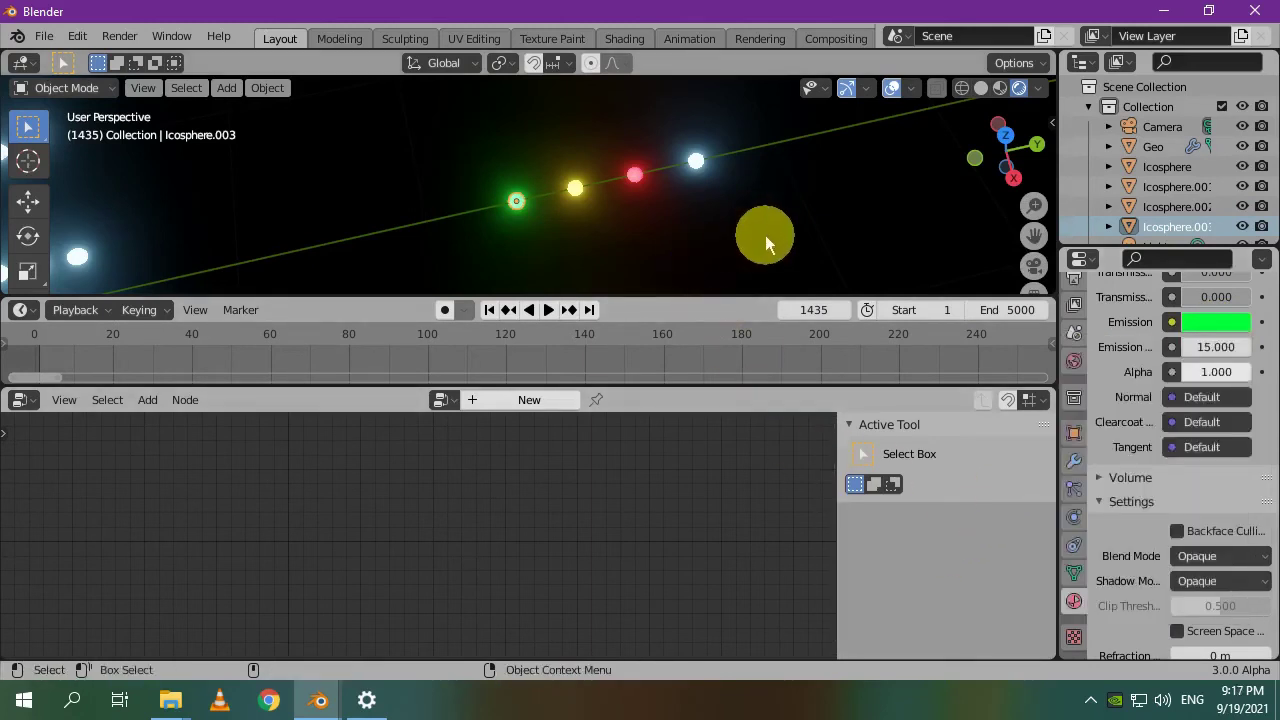
Box-select the four icospheres and move them into a new collection named 'particles'.
{"action": "left_click_drag", "start_coordinate": [767, 236], "coordinate": [484, 154]}
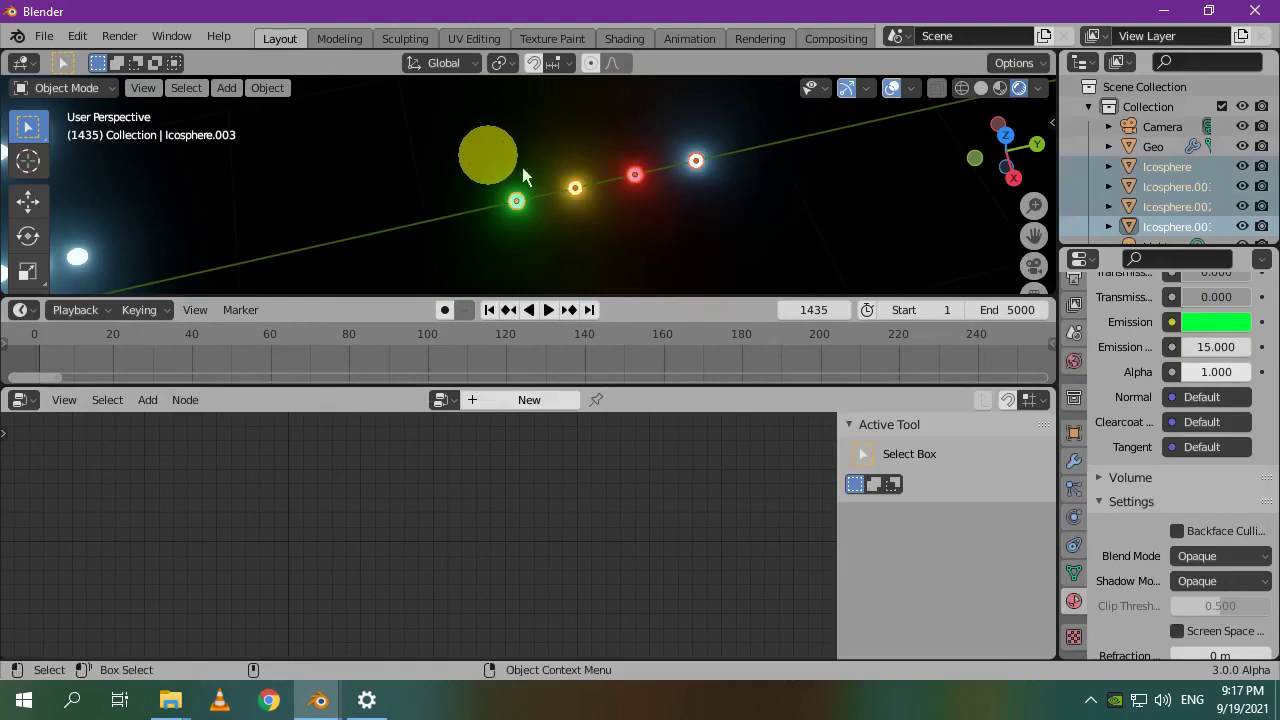
{"action": "right_click", "coordinate": [615, 211]}
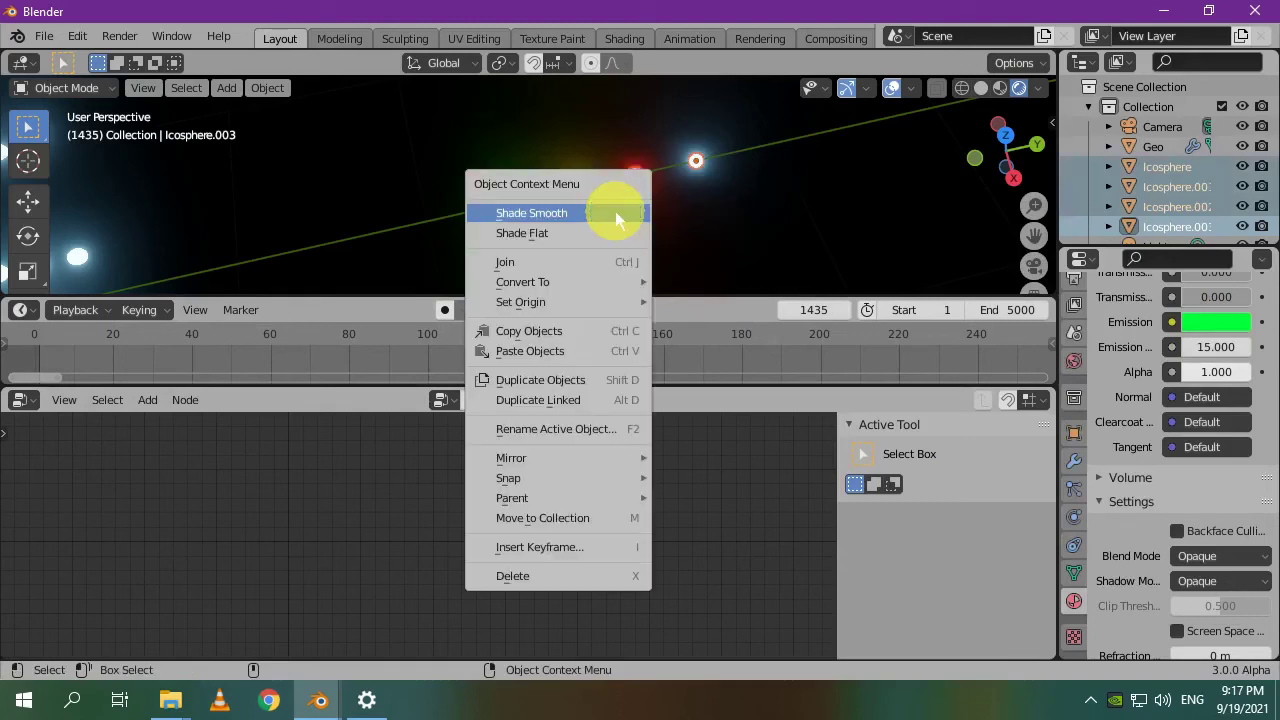
{"action": "left_click", "coordinate": [591, 518]}
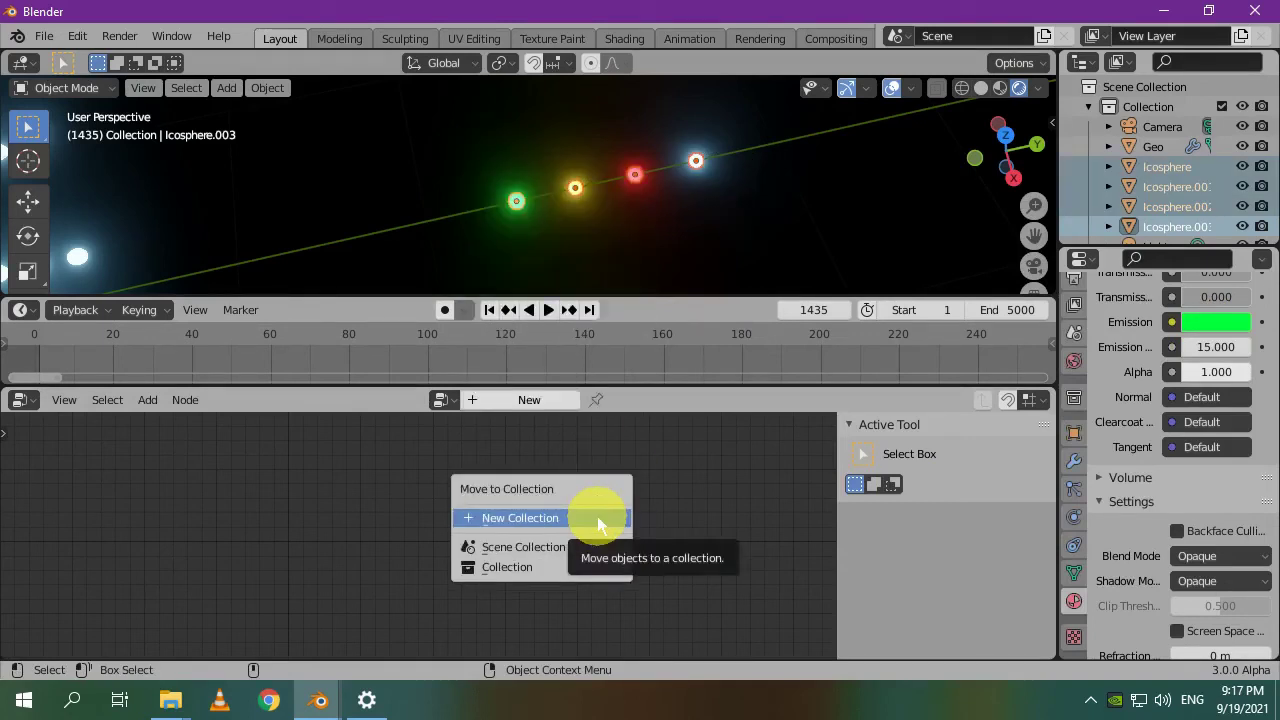
{"action": "left_click", "coordinate": [599, 520]}
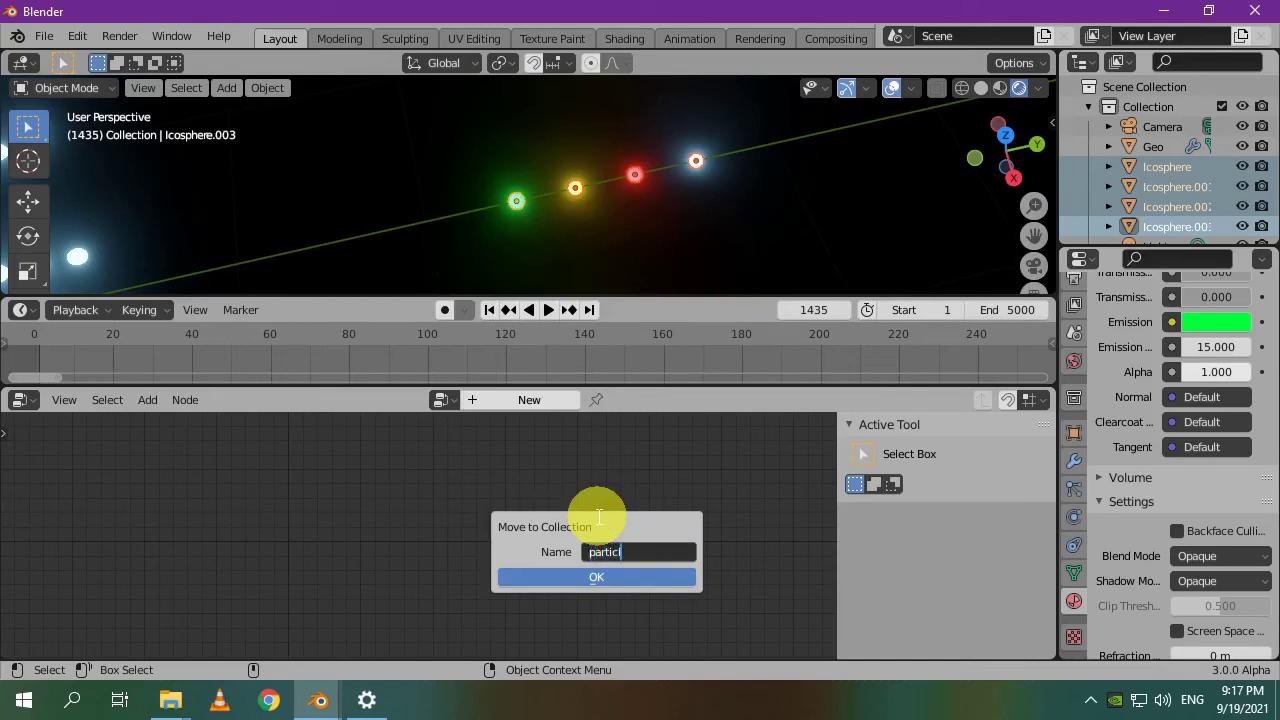
{"action": "key", "text": "Return"}
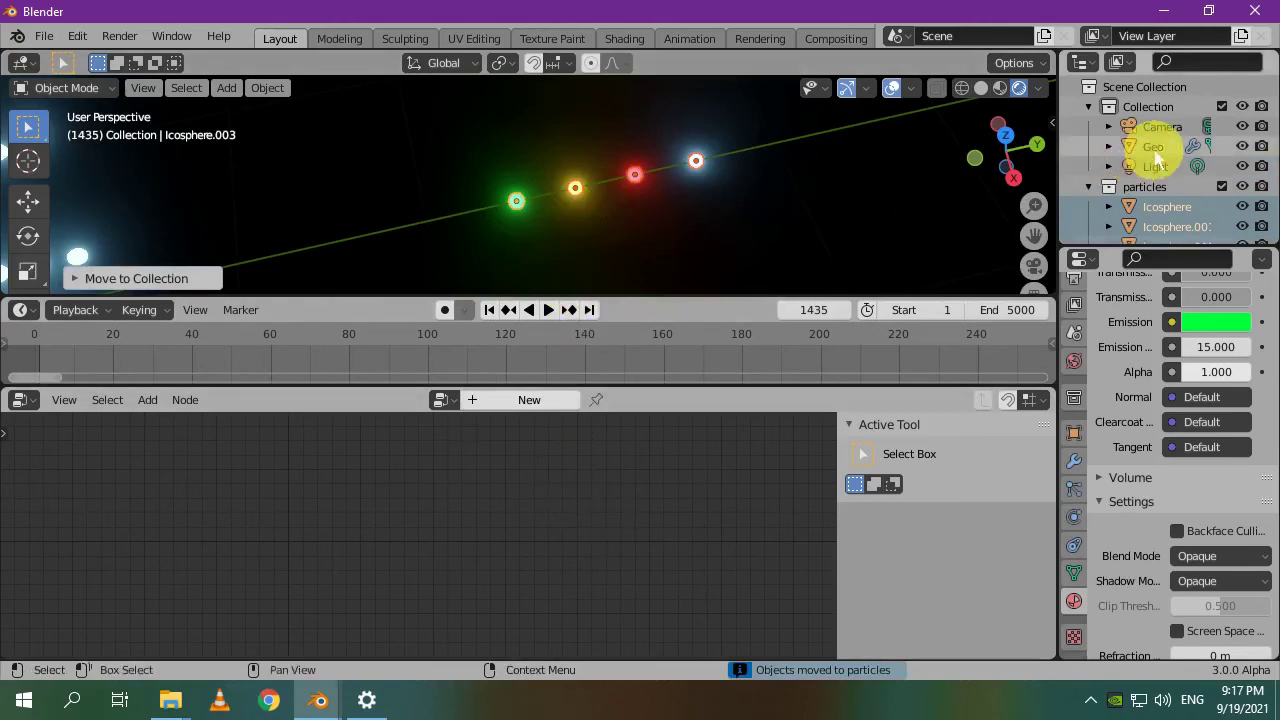
Switch Geo's Point Instance node from the Icosphere object to the particles collection.
{"action": "left_click", "coordinate": [1155, 150]}
{"action": "scroll", "coordinate": [552, 558], "scroll_direction": "up", "scroll_amount": 2}
{"action": "scroll", "coordinate": [552, 558], "scroll_direction": "up", "scroll_amount": 2}
{"action": "left_click", "coordinate": [528, 536]}
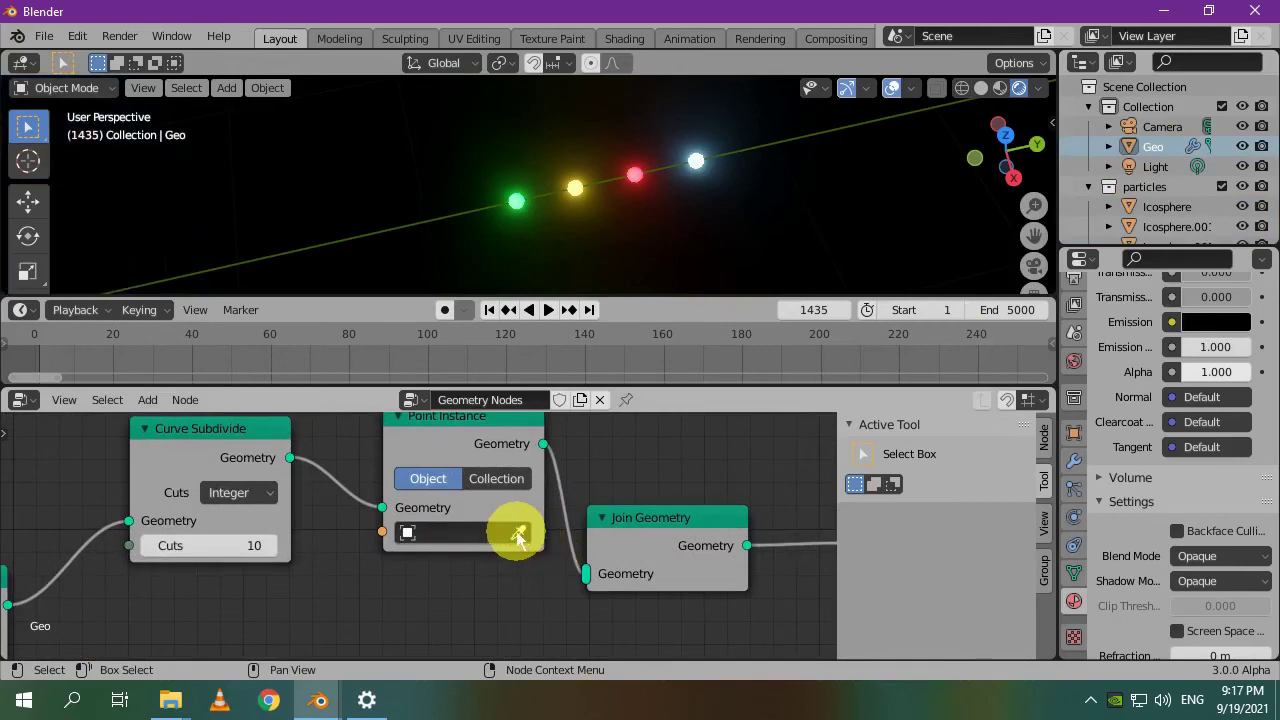
{"action": "left_click", "coordinate": [469, 532]}
{"action": "key", "text": "Escape"}
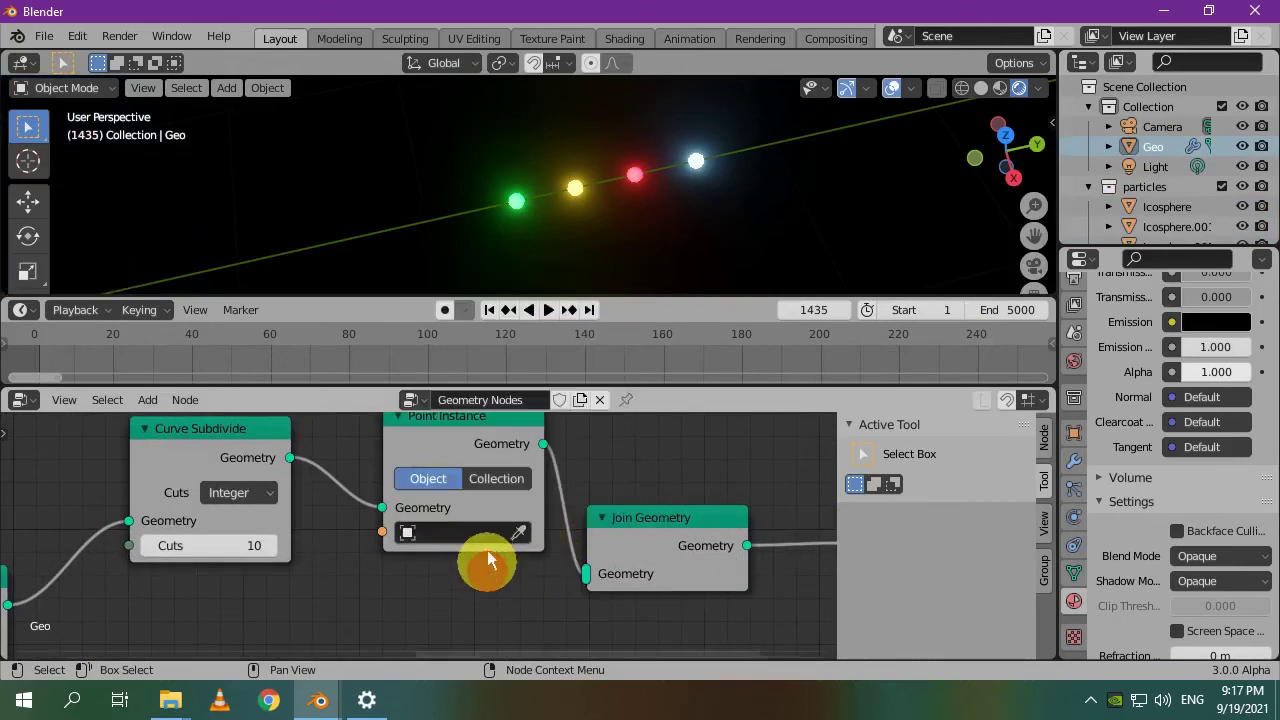
{"action": "left_click", "coordinate": [496, 478]}
{"action": "left_click", "coordinate": [492, 561]}
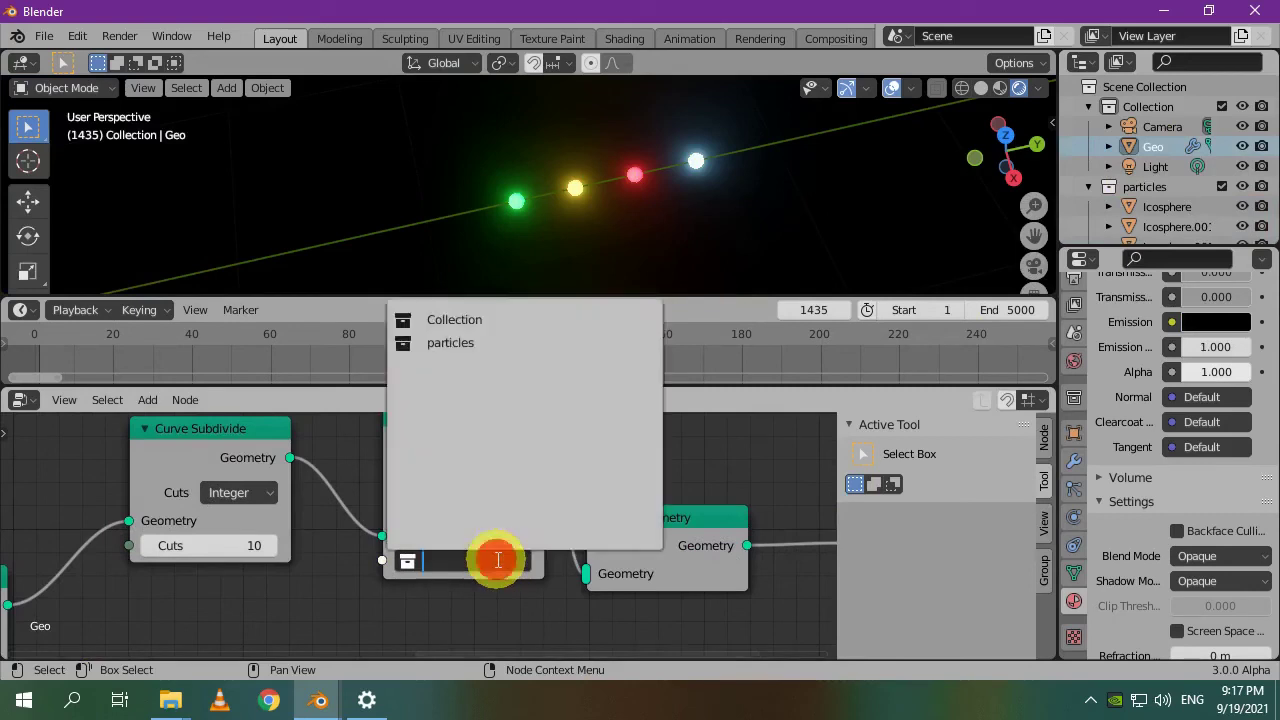
{"action": "left_click", "coordinate": [466, 348]}
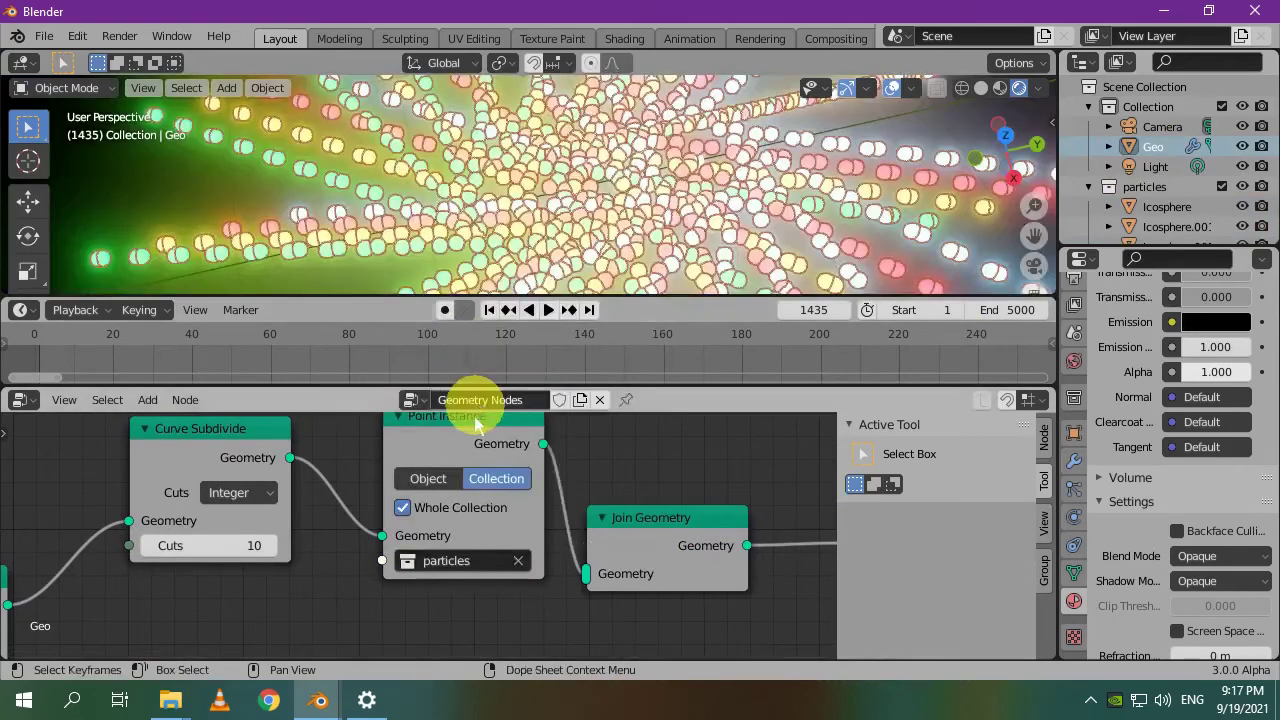
Play the animation from frame 1 and orbit around the particle starburst.
{"action": "scroll", "coordinate": [457, 210], "scroll_direction": "down", "scroll_amount": 5}
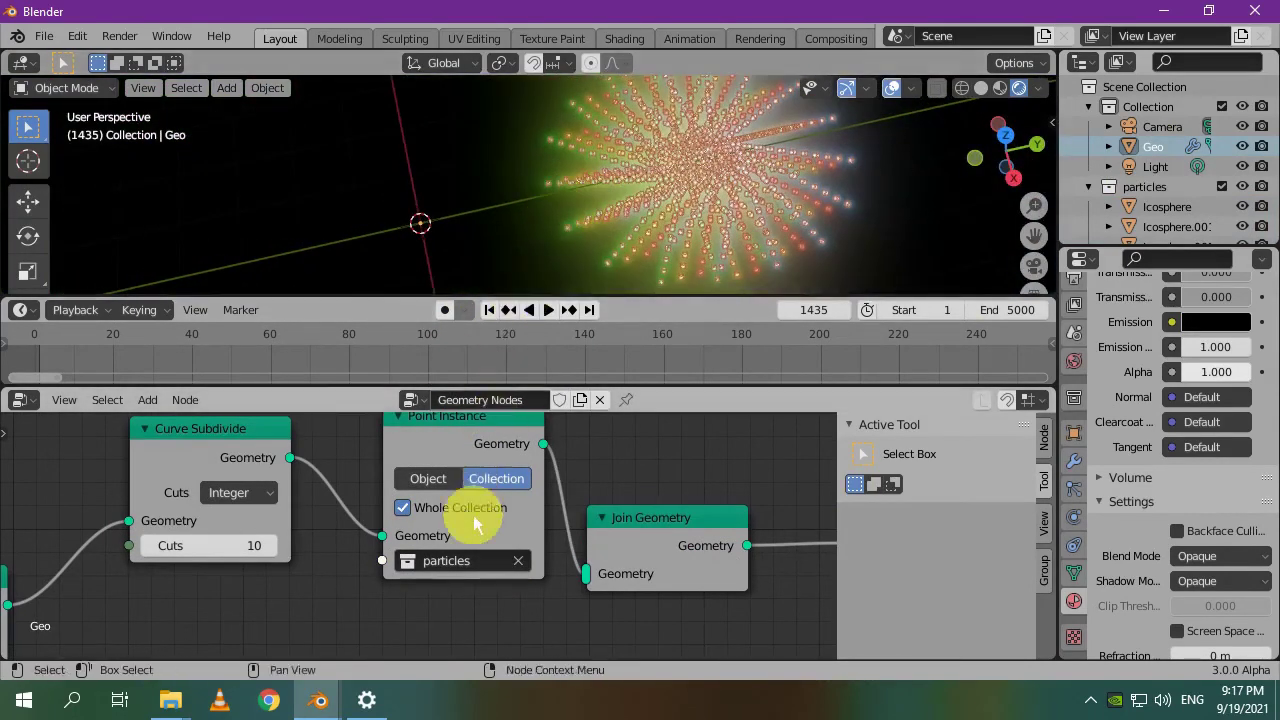
{"action": "scroll", "coordinate": [363, 523], "scroll_direction": "down", "scroll_amount": 3}
{"action": "middle_click_drag", "start_coordinate": [363, 523], "coordinate": [5, 580]}
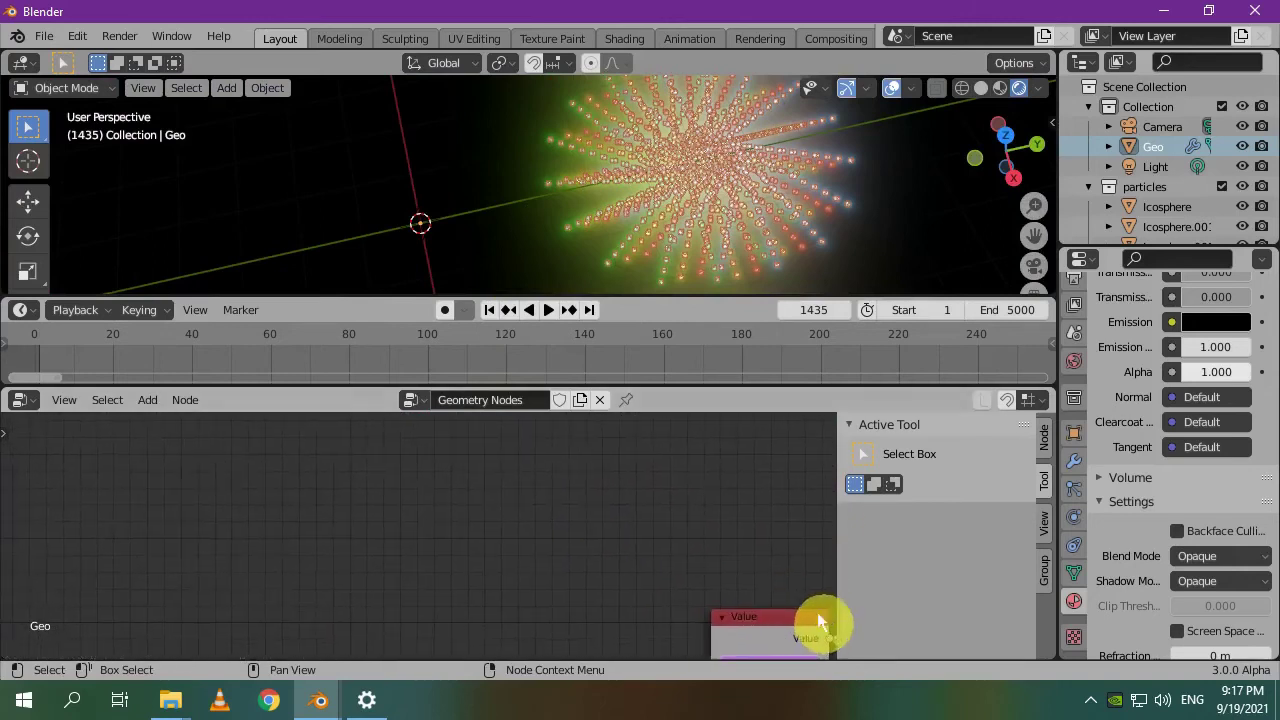
{"action": "left_click", "coordinate": [489, 310]}
{"action": "key", "text": "space"}
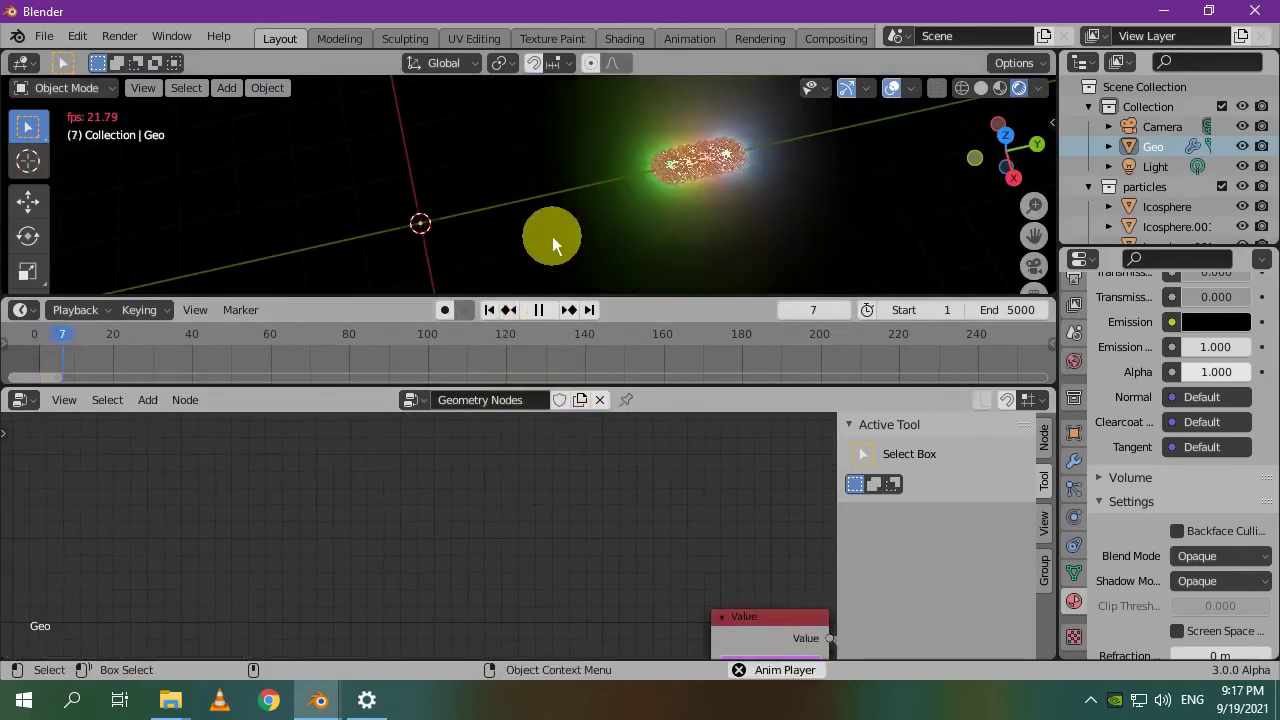
{"action": "scroll", "coordinate": [790, 255], "scroll_direction": "up", "scroll_amount": 3}
{"action": "scroll", "coordinate": [790, 255], "scroll_direction": "down", "scroll_amount": 4}
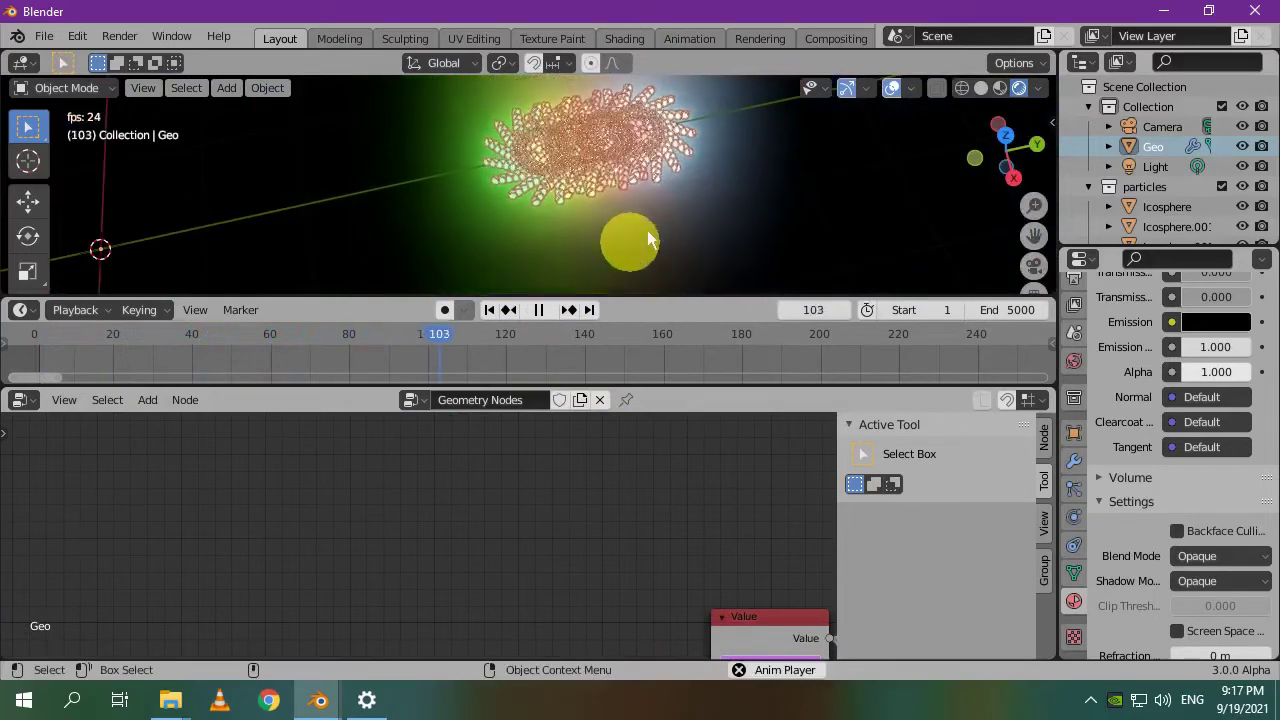
{"action": "scroll", "coordinate": [794, 177], "scroll_direction": "up", "scroll_amount": 3}
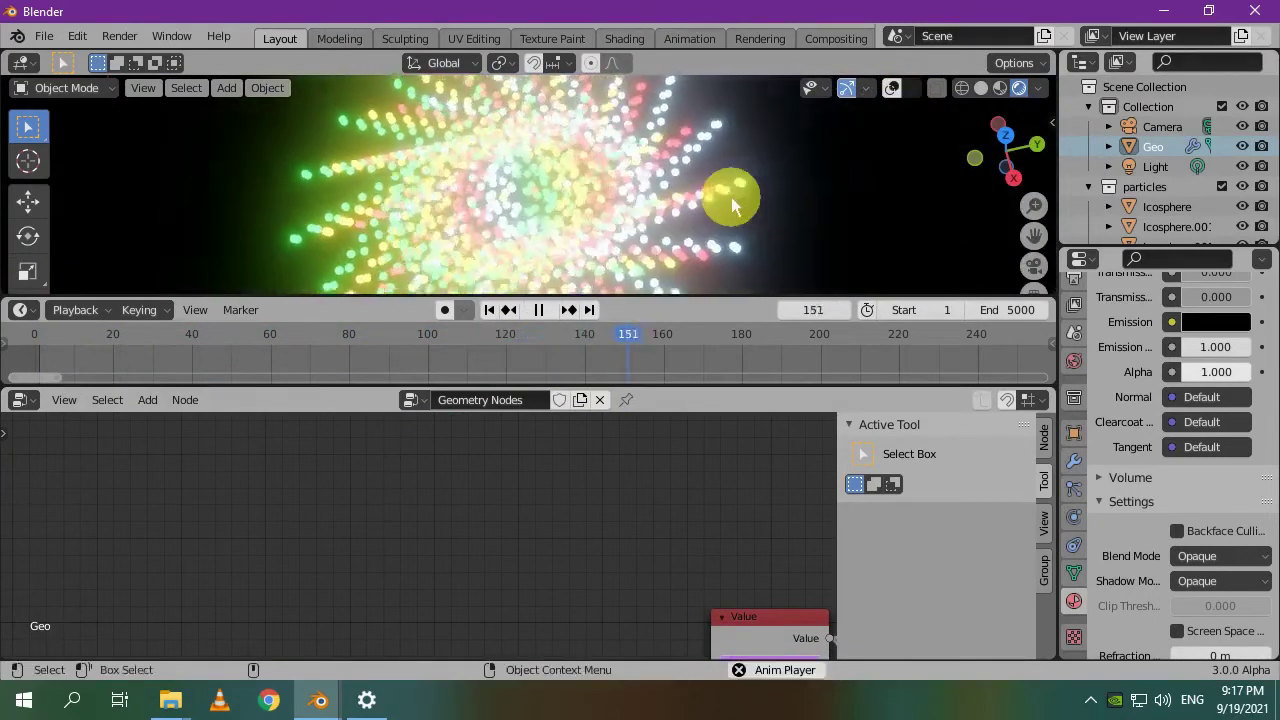
{"action": "middle_click_drag", "start_coordinate": [703, 223], "coordinate": [715, 217]}
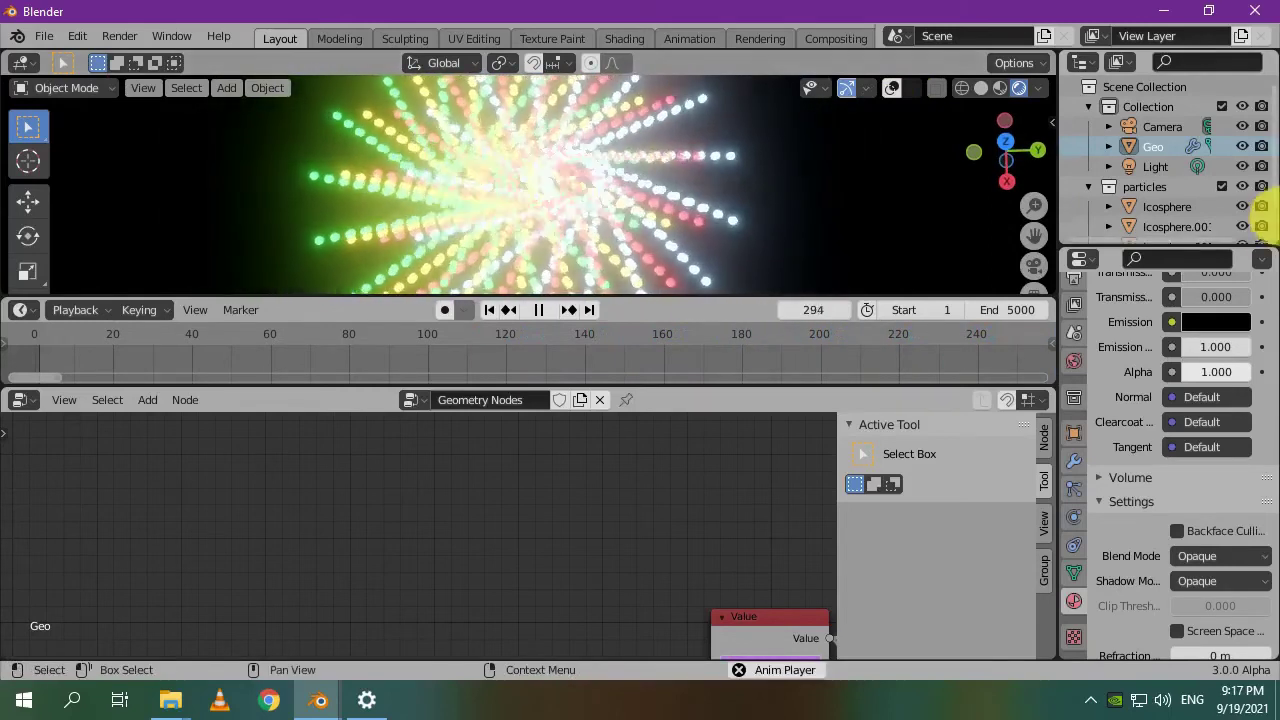
{"action": "scroll", "coordinate": [1245, 200], "scroll_direction": "down", "scroll_amount": 2}
Hide all four source icospheres in the viewport, then briefly maximize the 3D view to zoom out.
{"action": "left_click", "coordinate": [1242, 166]}
{"action": "left_click_drag", "start_coordinate": [1242, 176], "coordinate": [1234, 224]}
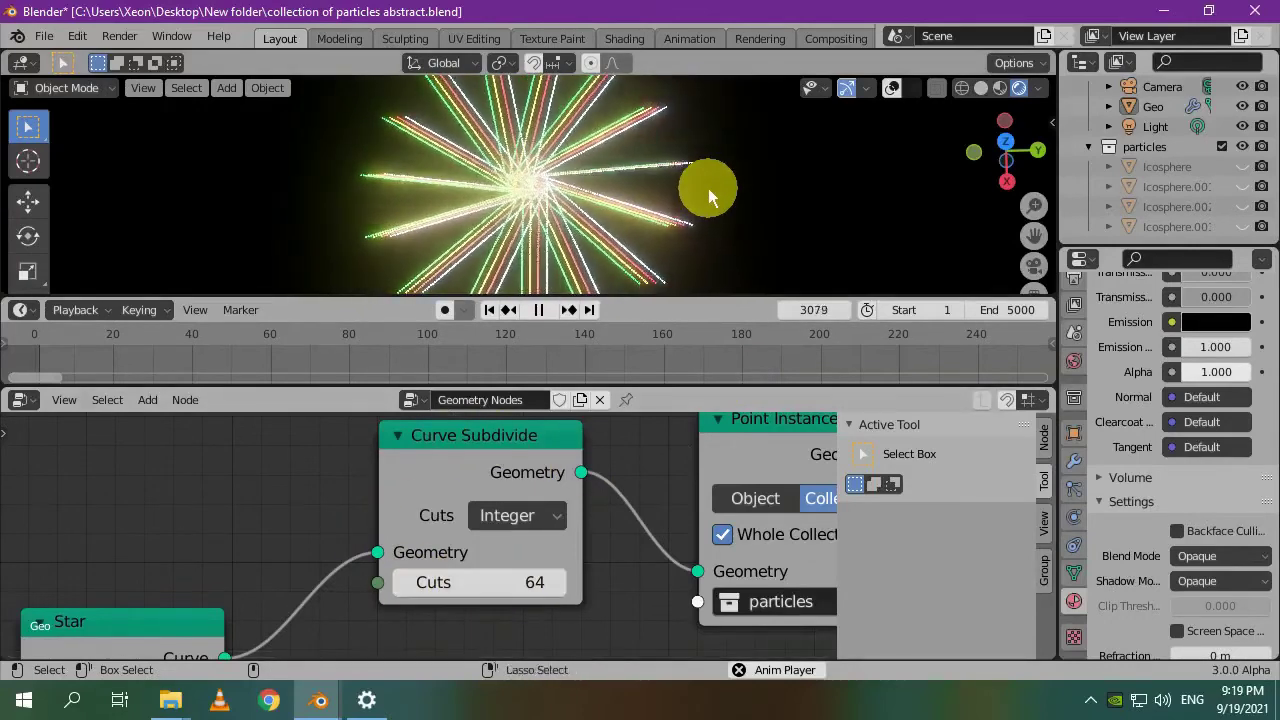
{"action": "key", "text": "ctrl+space"}
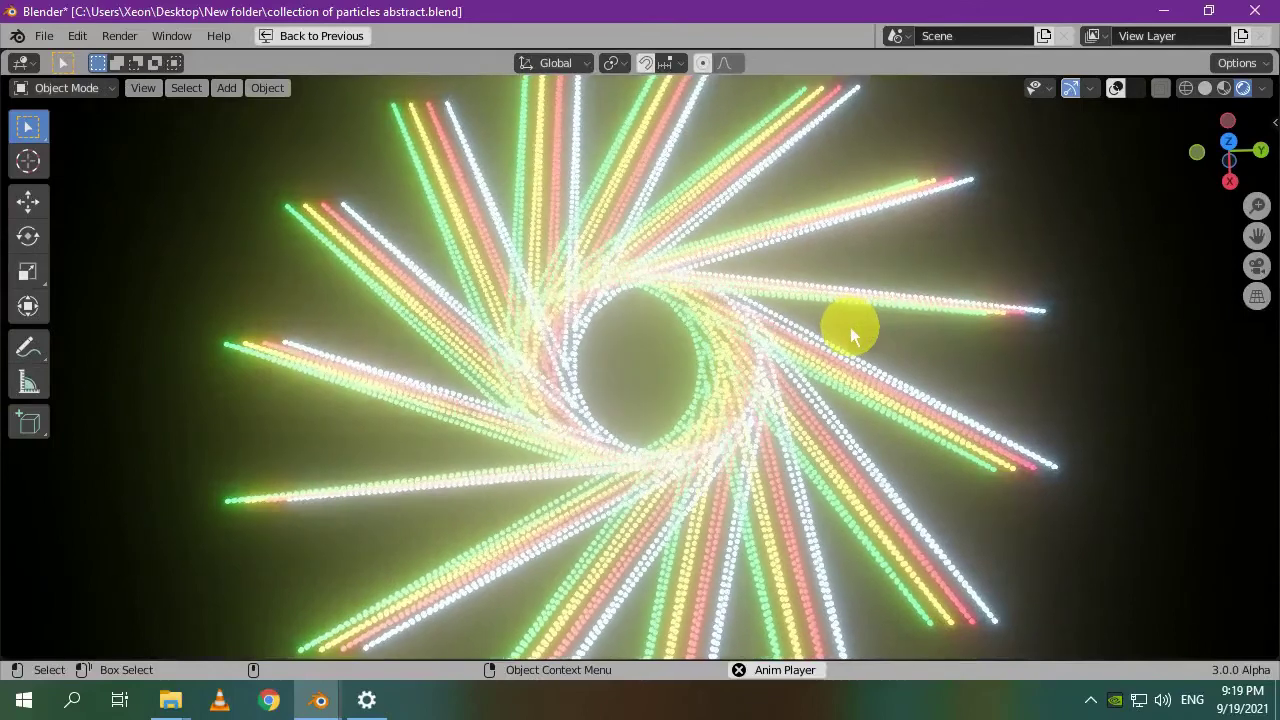
{"action": "scroll", "coordinate": [850, 327], "scroll_direction": "down", "scroll_amount": 4}
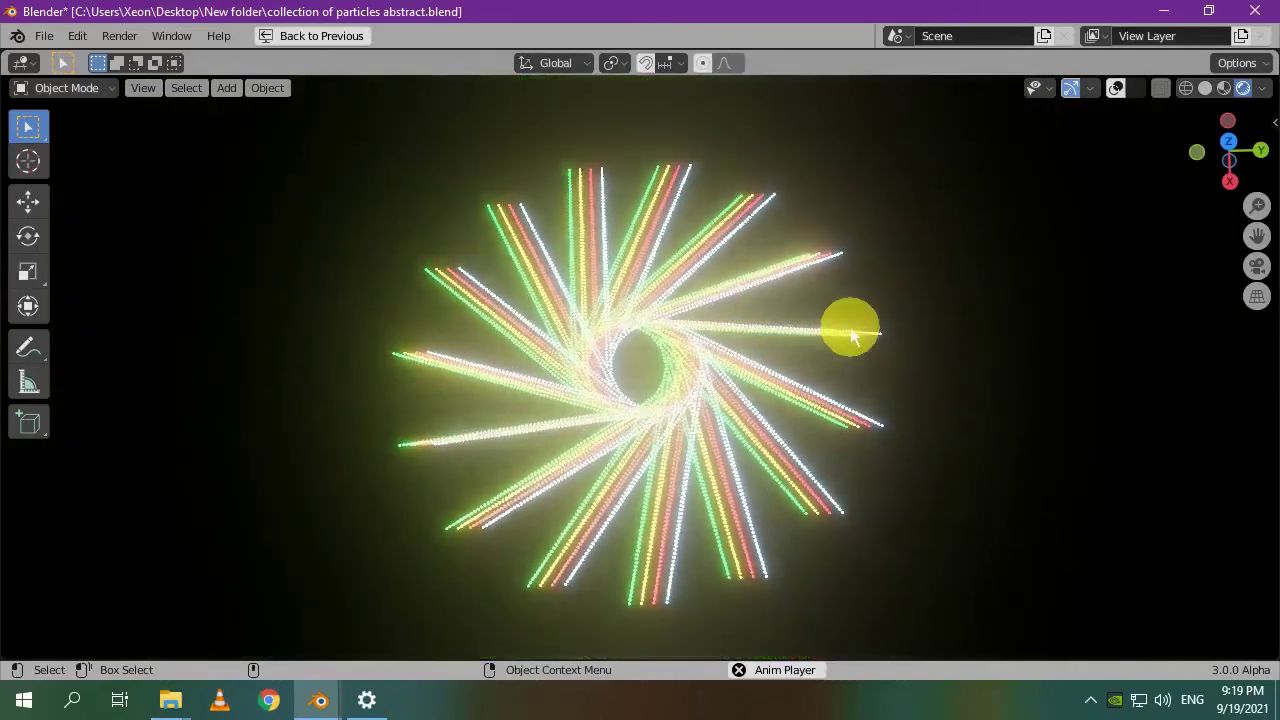
{"action": "key", "text": "ctrl+space"}
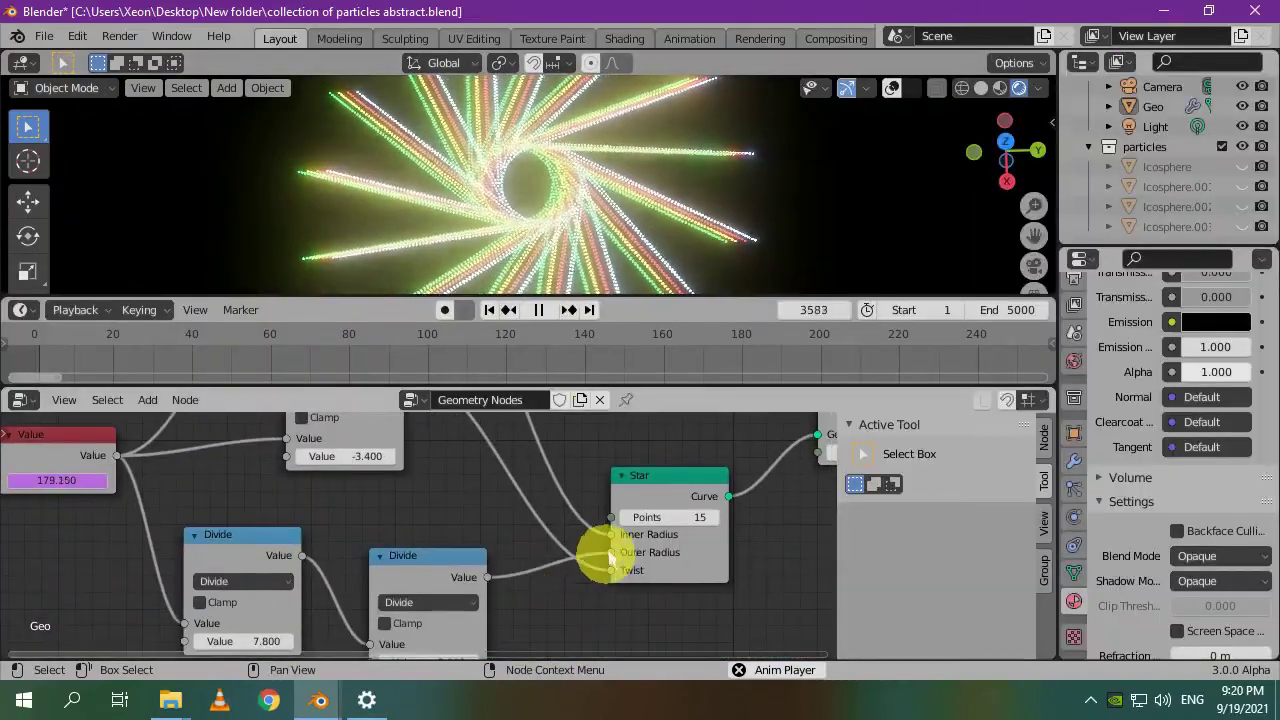
Reconnect the Star's Outer Radius from the Divide output and reduce its Points count.
{"action": "mouse_move", "coordinate": [611, 552]}
{"action": "left_mouse_down"}
{"action": "mouse_move", "coordinate": [534, 586]}
{"action": "mouse_move", "coordinate": [600, 580]}
{"action": "mouse_move", "coordinate": [608, 555]}
{"action": "left_mouse_up"}
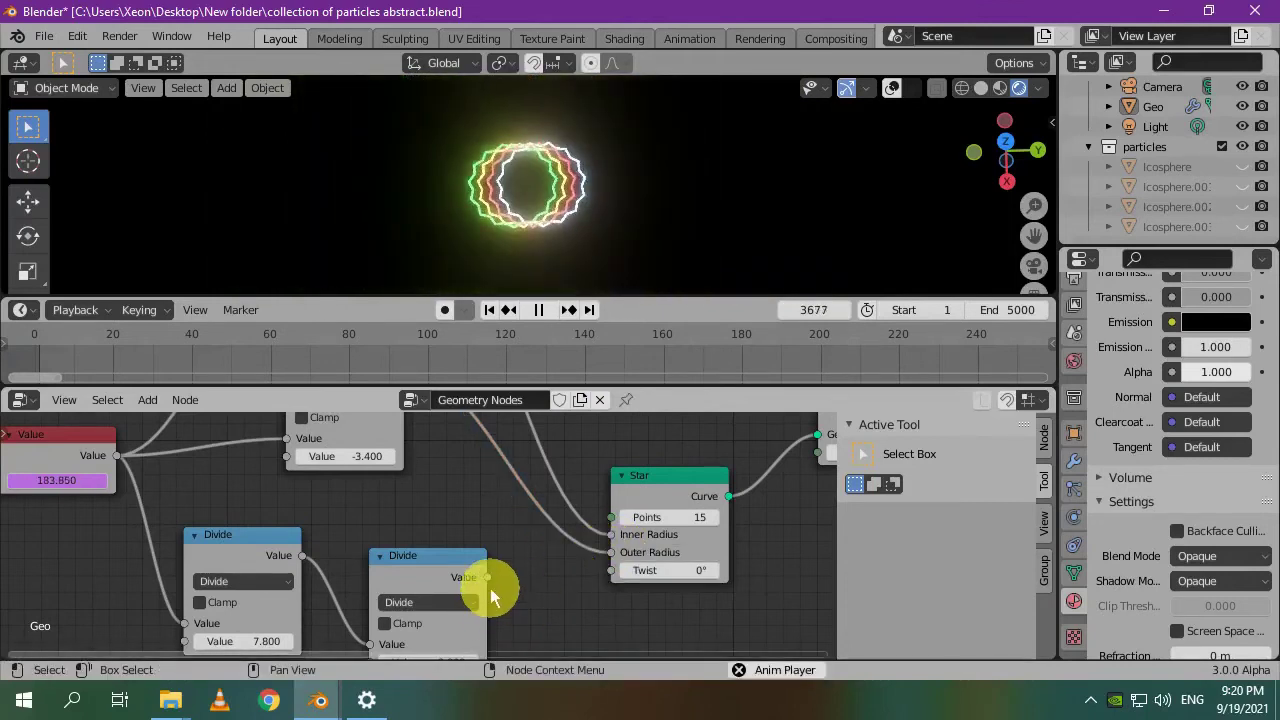
{"action": "mouse_move", "coordinate": [491, 597]}
{"action": "left_mouse_down"}
{"action": "mouse_move", "coordinate": [571, 594]}
{"action": "mouse_move", "coordinate": [553, 604]}
{"action": "left_mouse_up"}
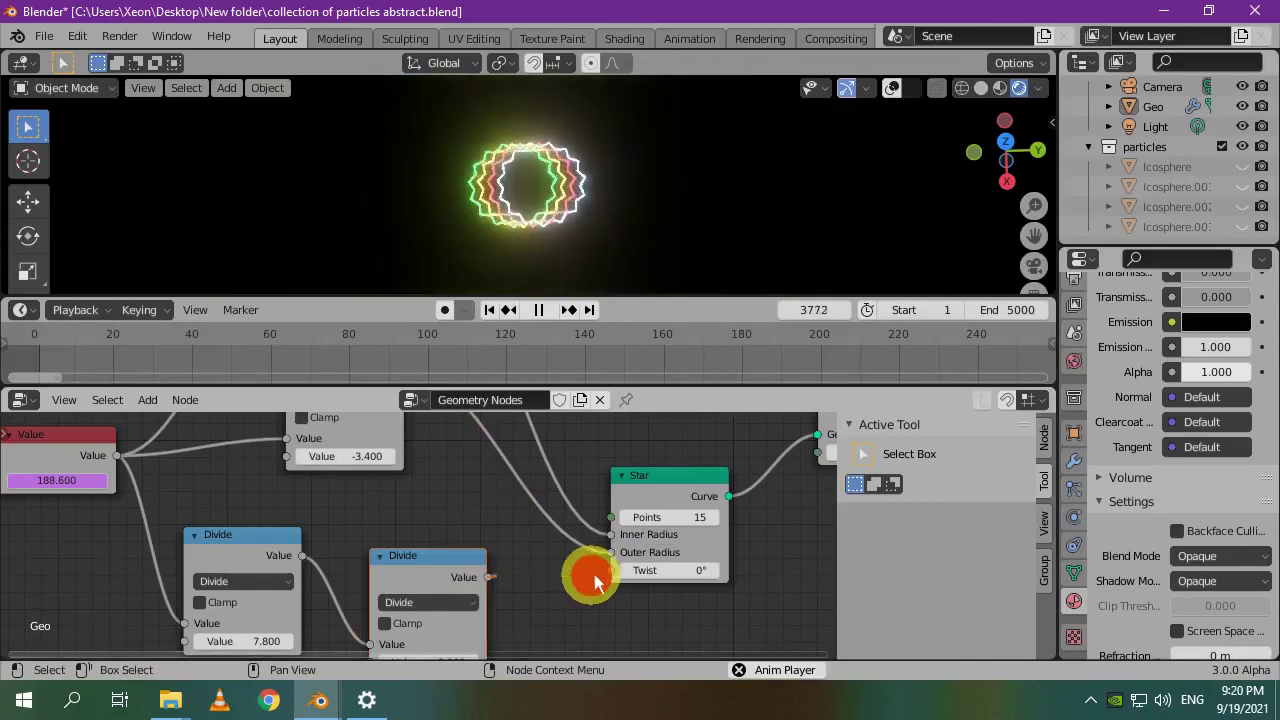
{"action": "left_click_drag", "start_coordinate": [604, 582], "coordinate": [563, 580]}
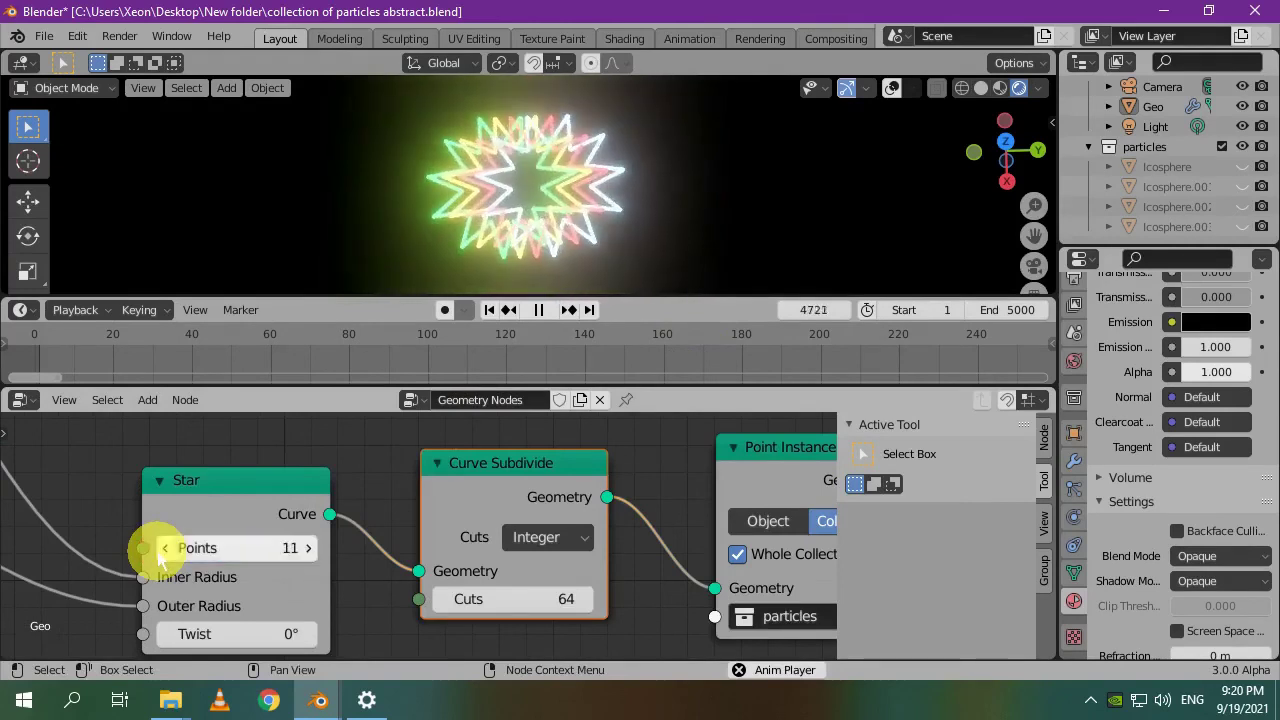
{"action": "left_click", "coordinate": [162, 548]}
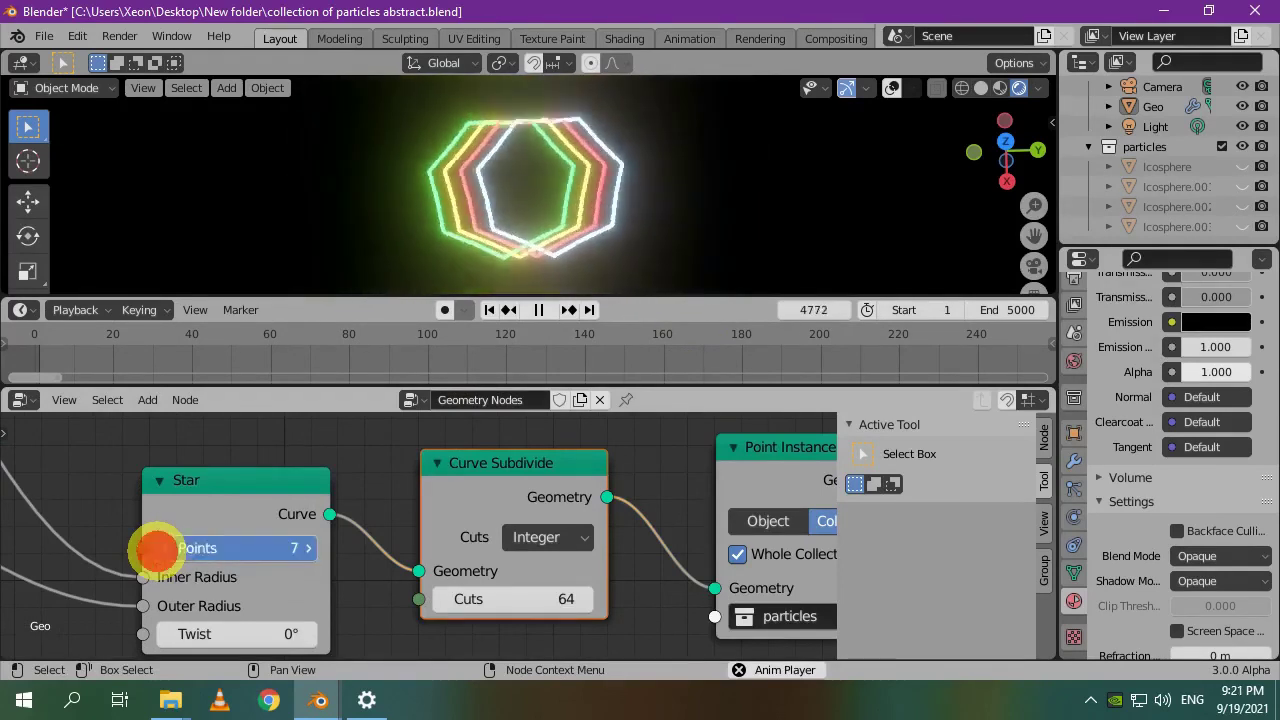